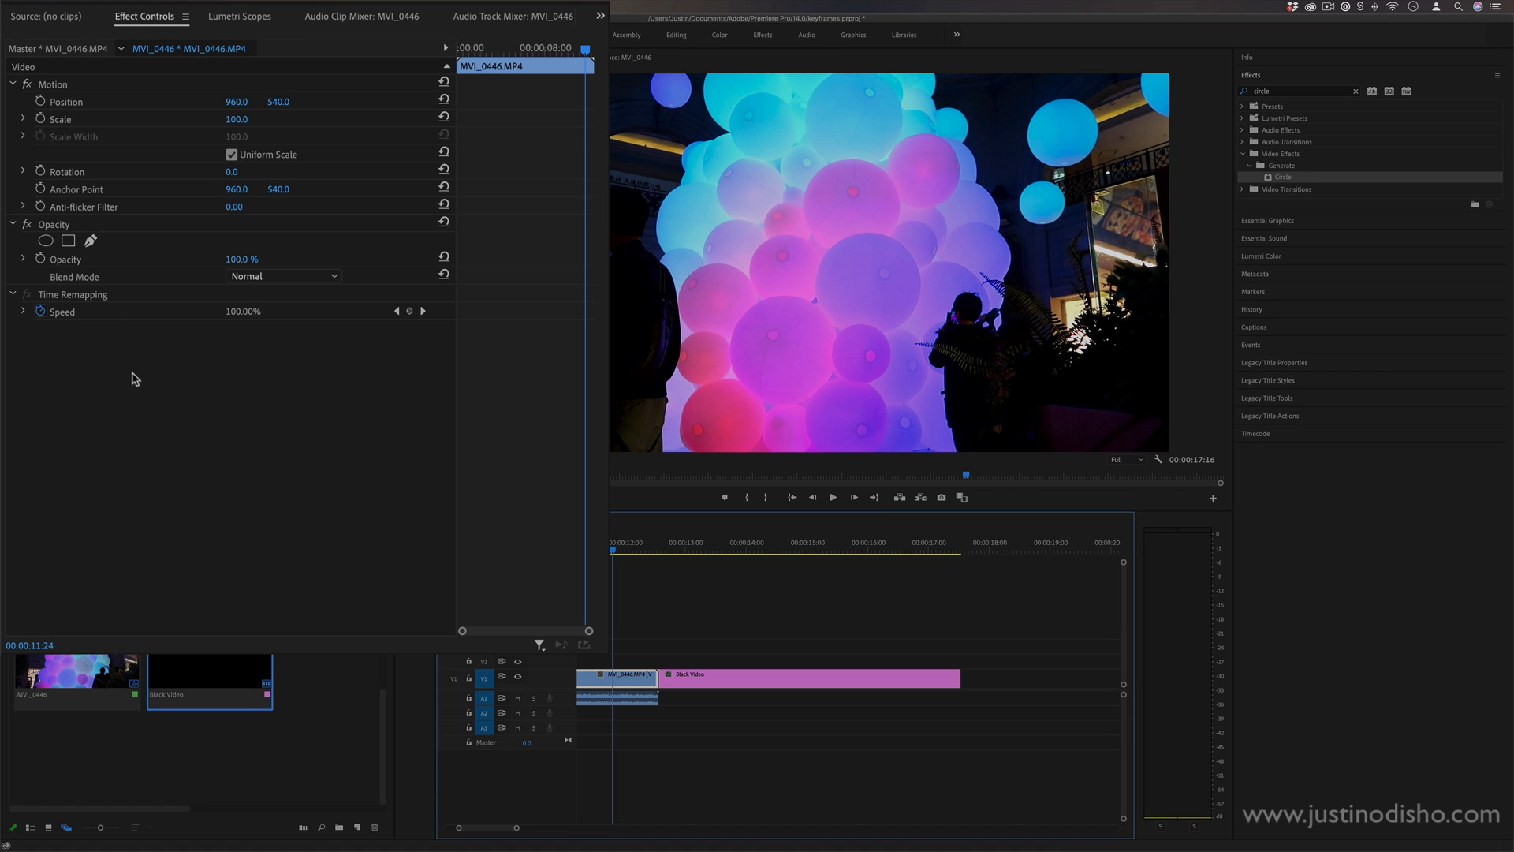
Step: Clear the effects search and apply Gaussian Blur from Blur & Sharpen to the MVI_0446 clip in the sequence
click(1339, 89)
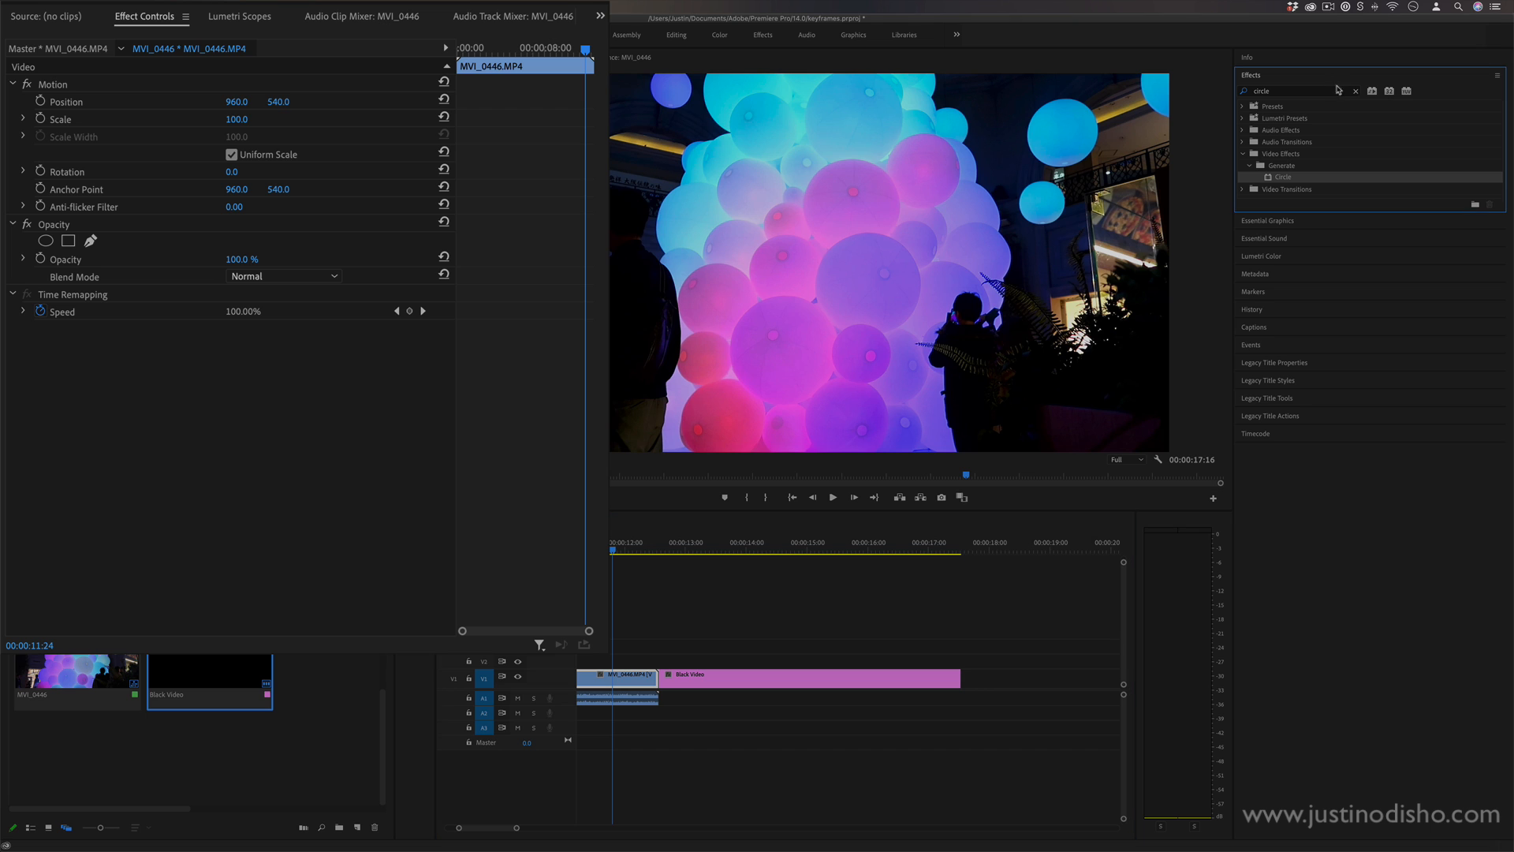
click(1356, 92)
click(1243, 155)
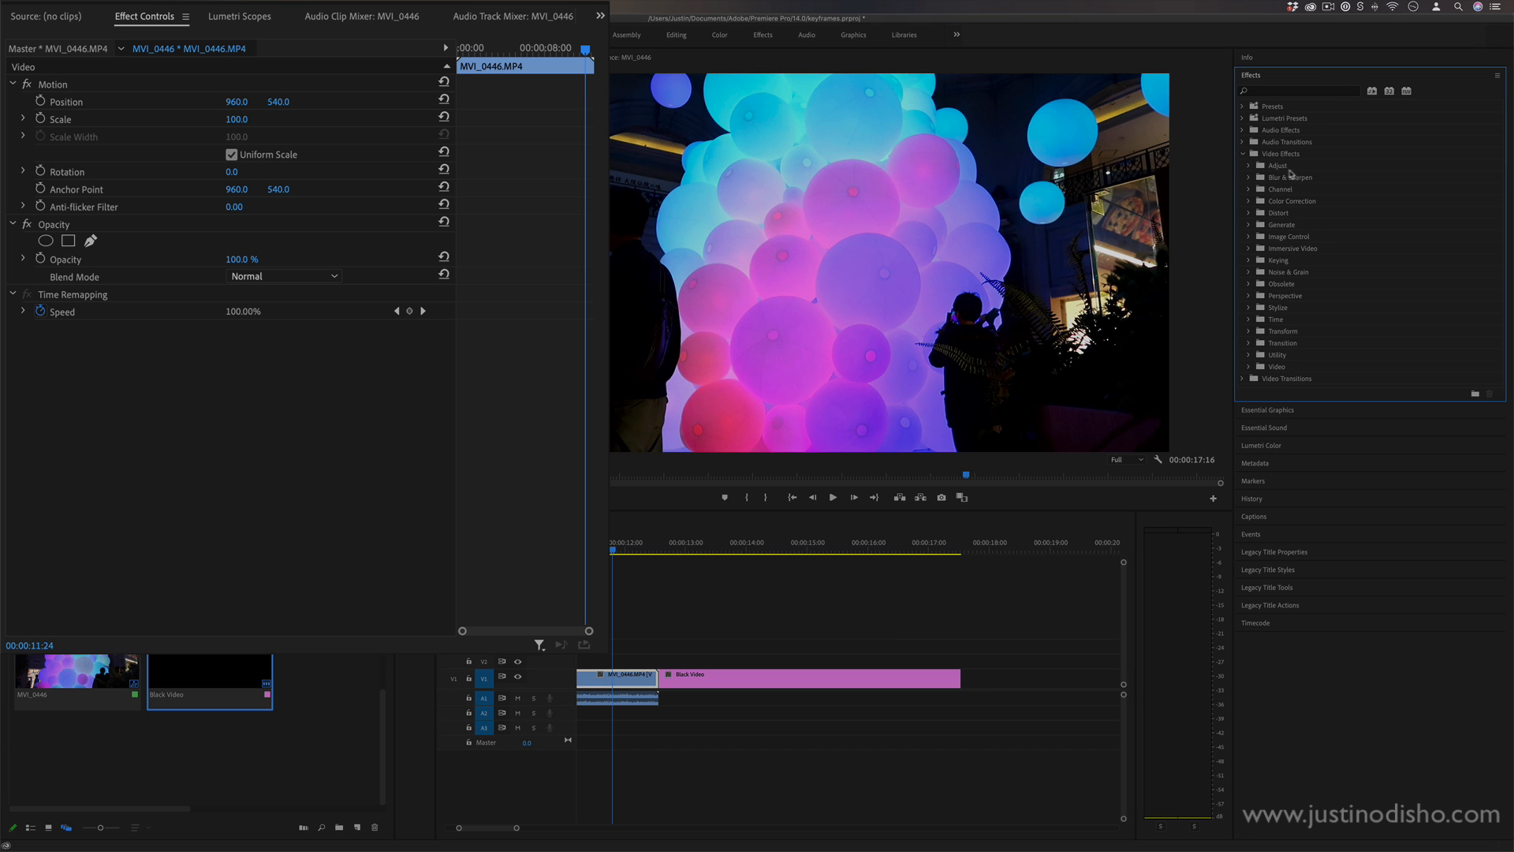
click(1249, 177)
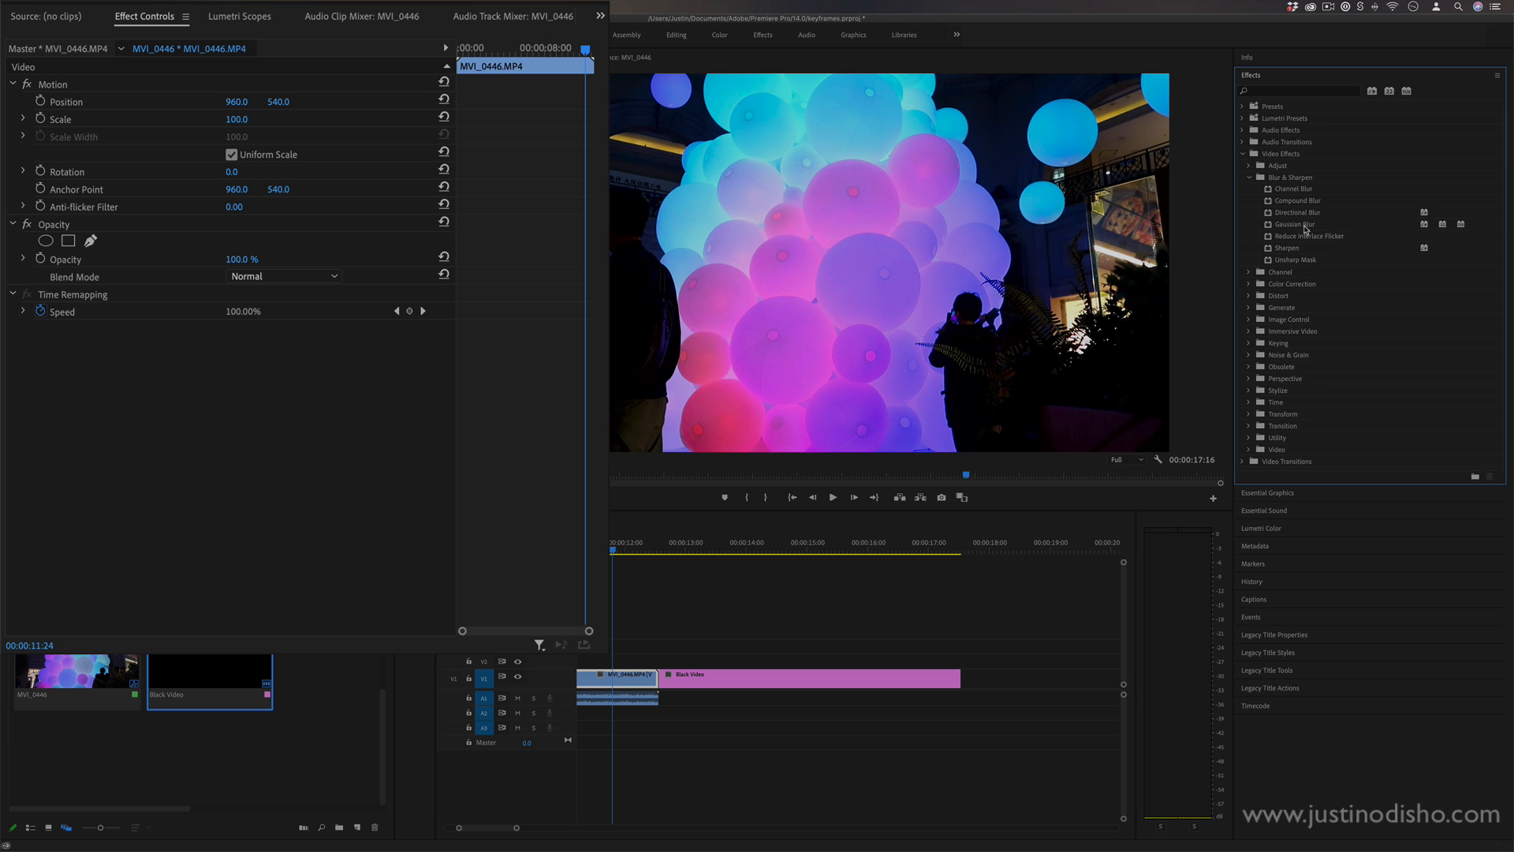
drag(1305, 227, 636, 688)
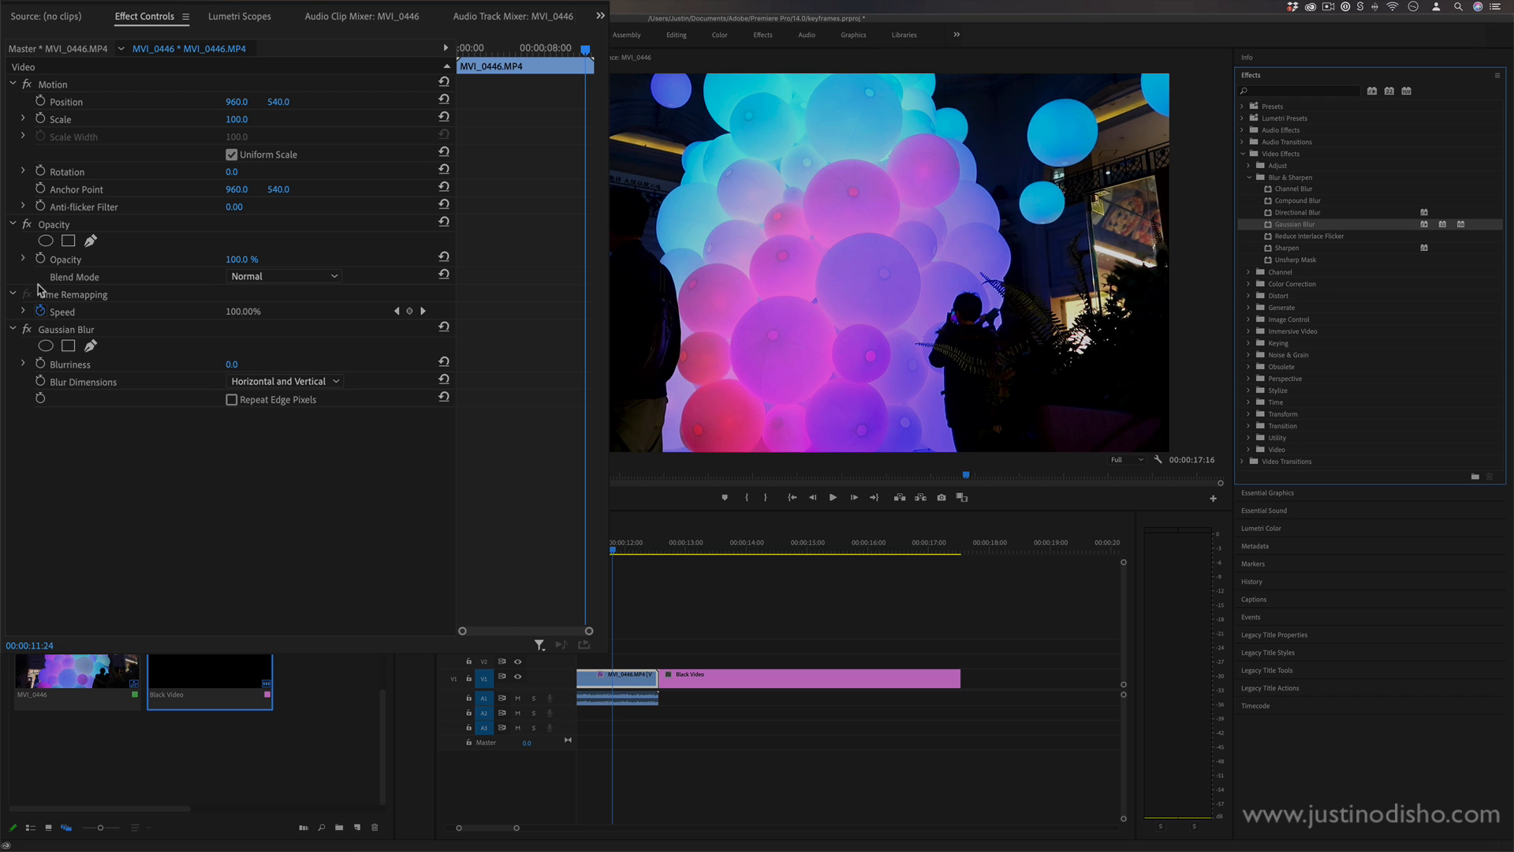
click(65, 327)
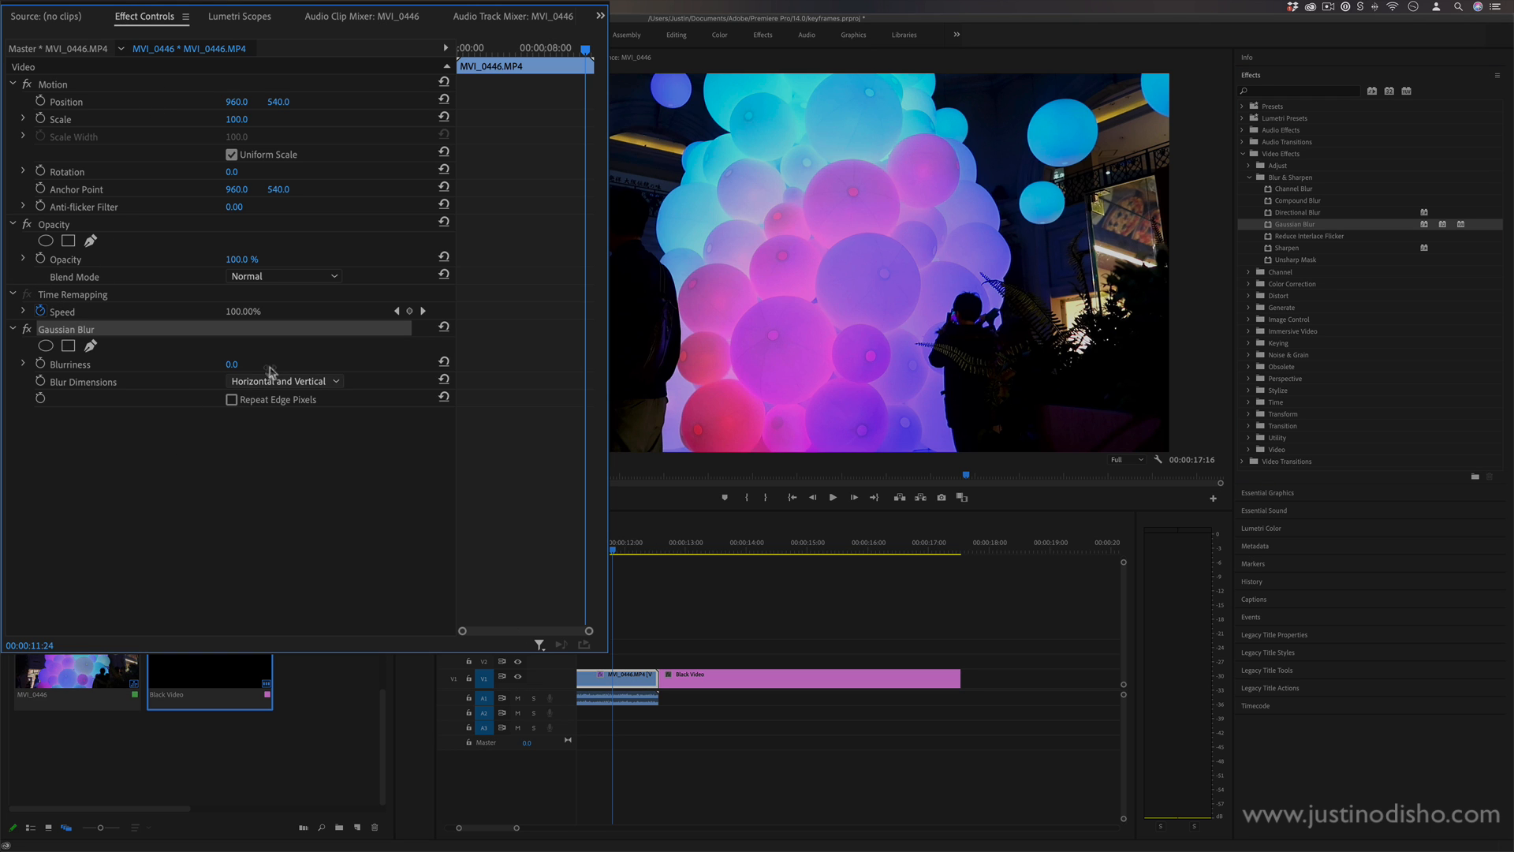
Step: Set the Gaussian Blur's Blurriness to 124 and enable keyframing for it at 00:00:11:24
drag(231, 363, 327, 364)
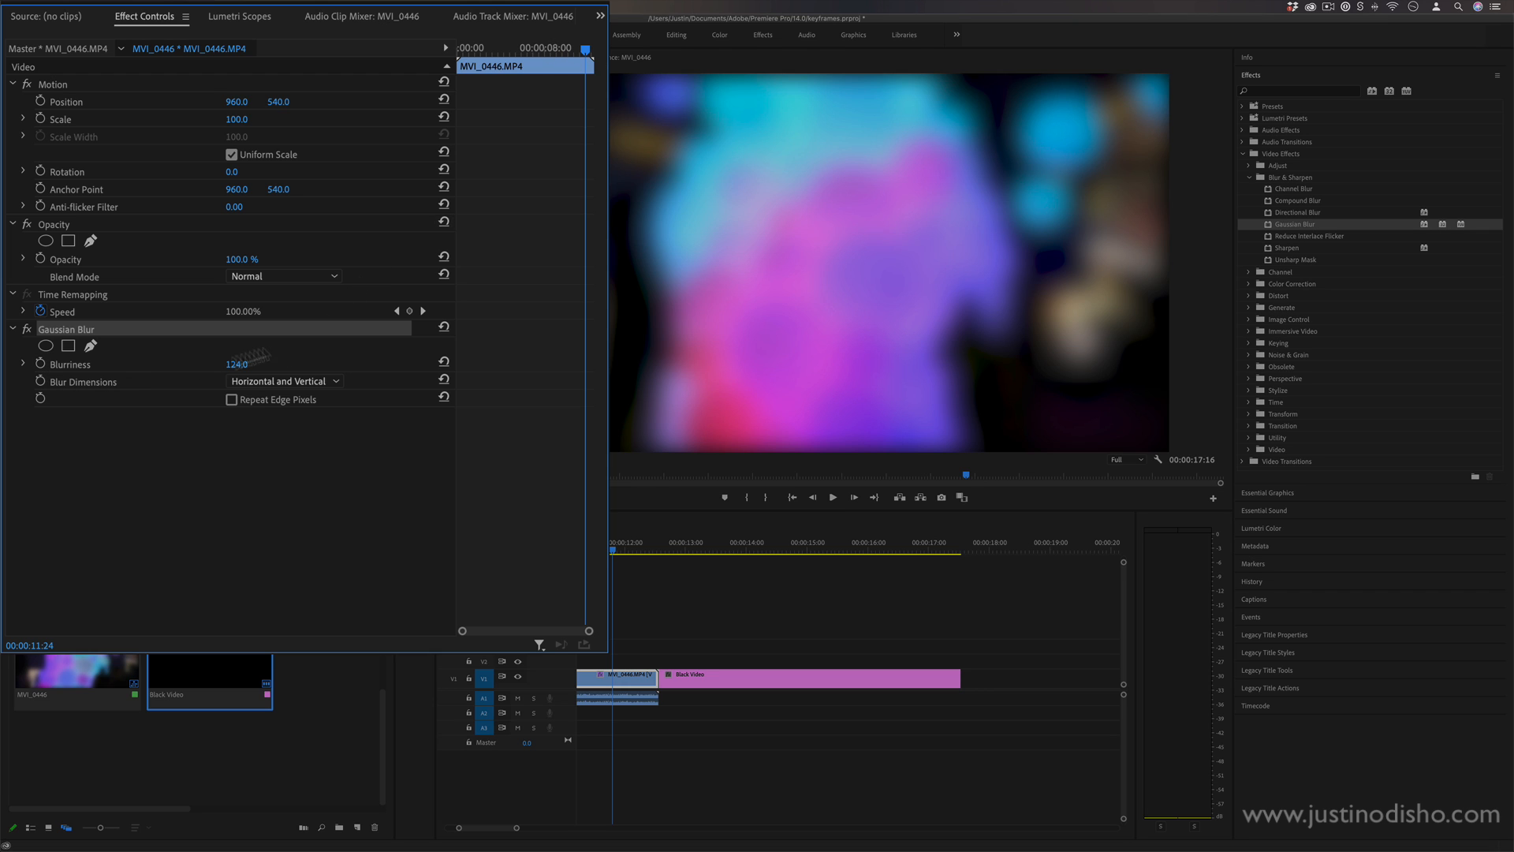
click(40, 364)
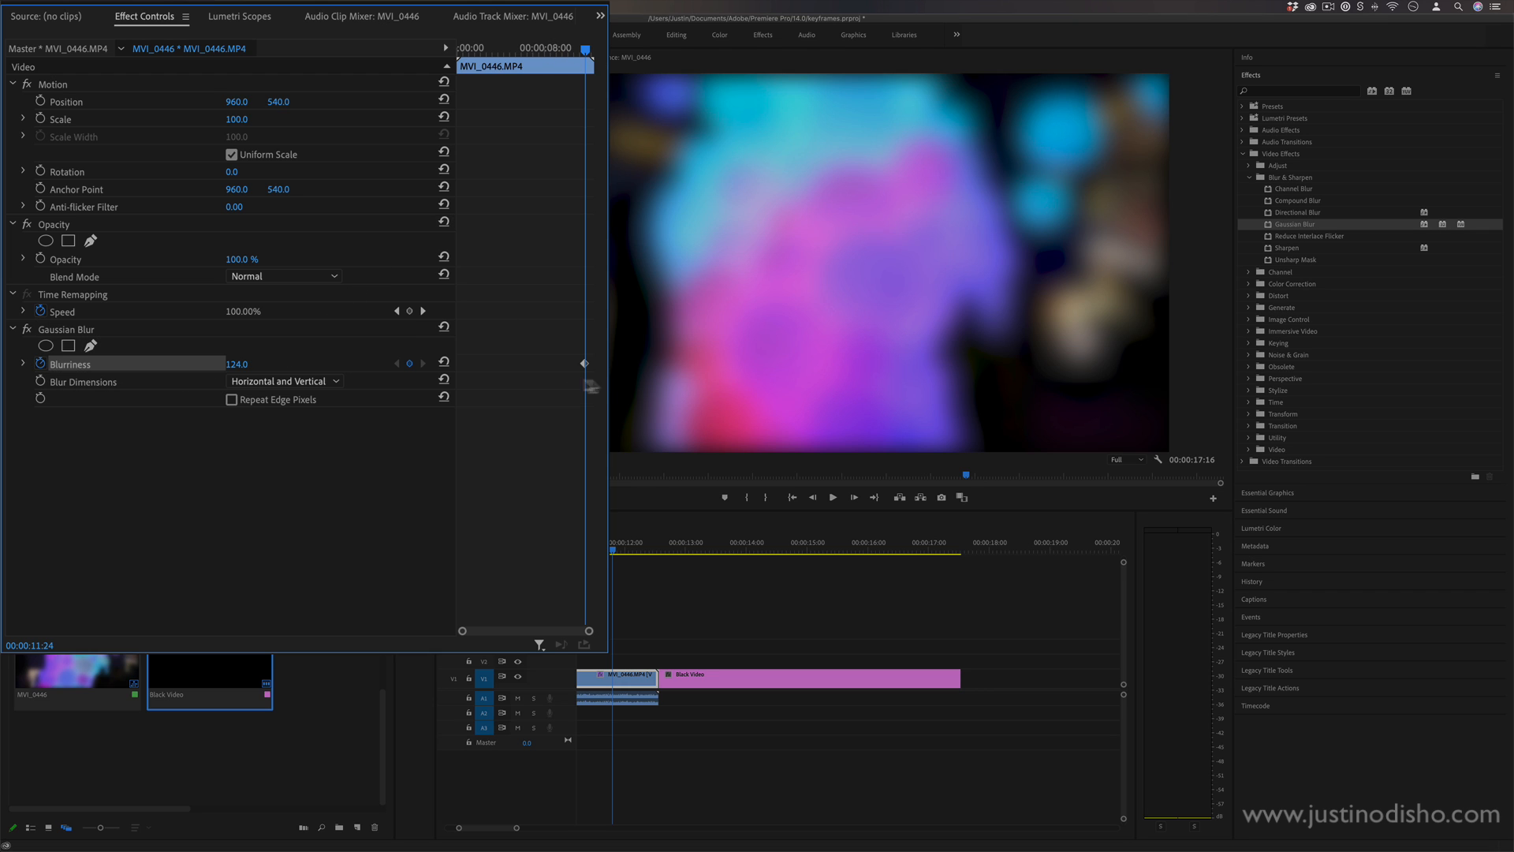
drag(539, 335, 588, 400)
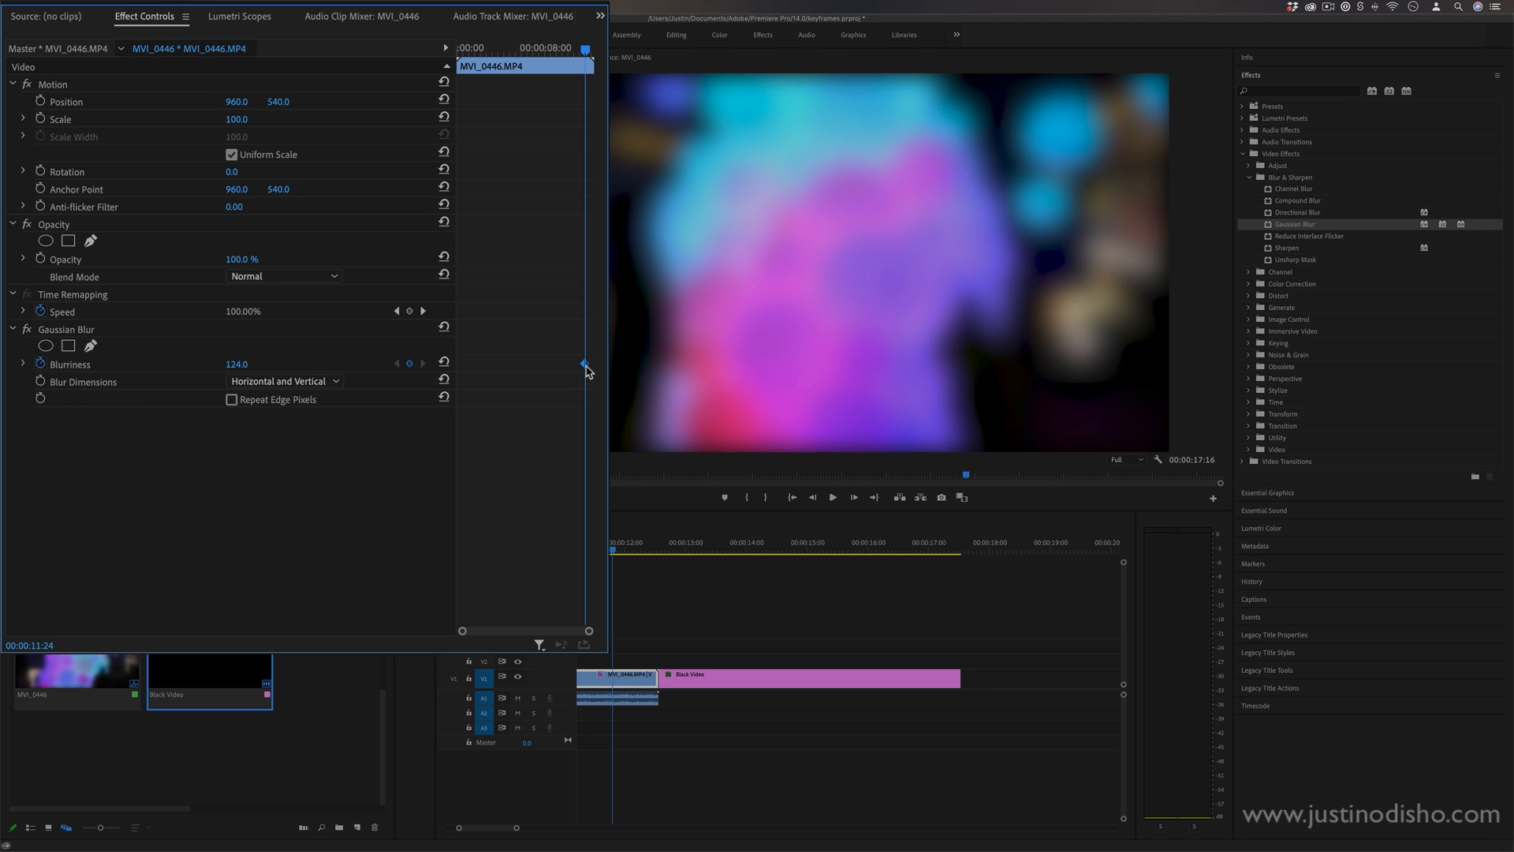
Step: Move the Blurriness keyframe to the start of the clip and set Blurriness to 0 at 00:00:11:24
drag(586, 366, 459, 371)
click(237, 365)
text(0)
key(Return)
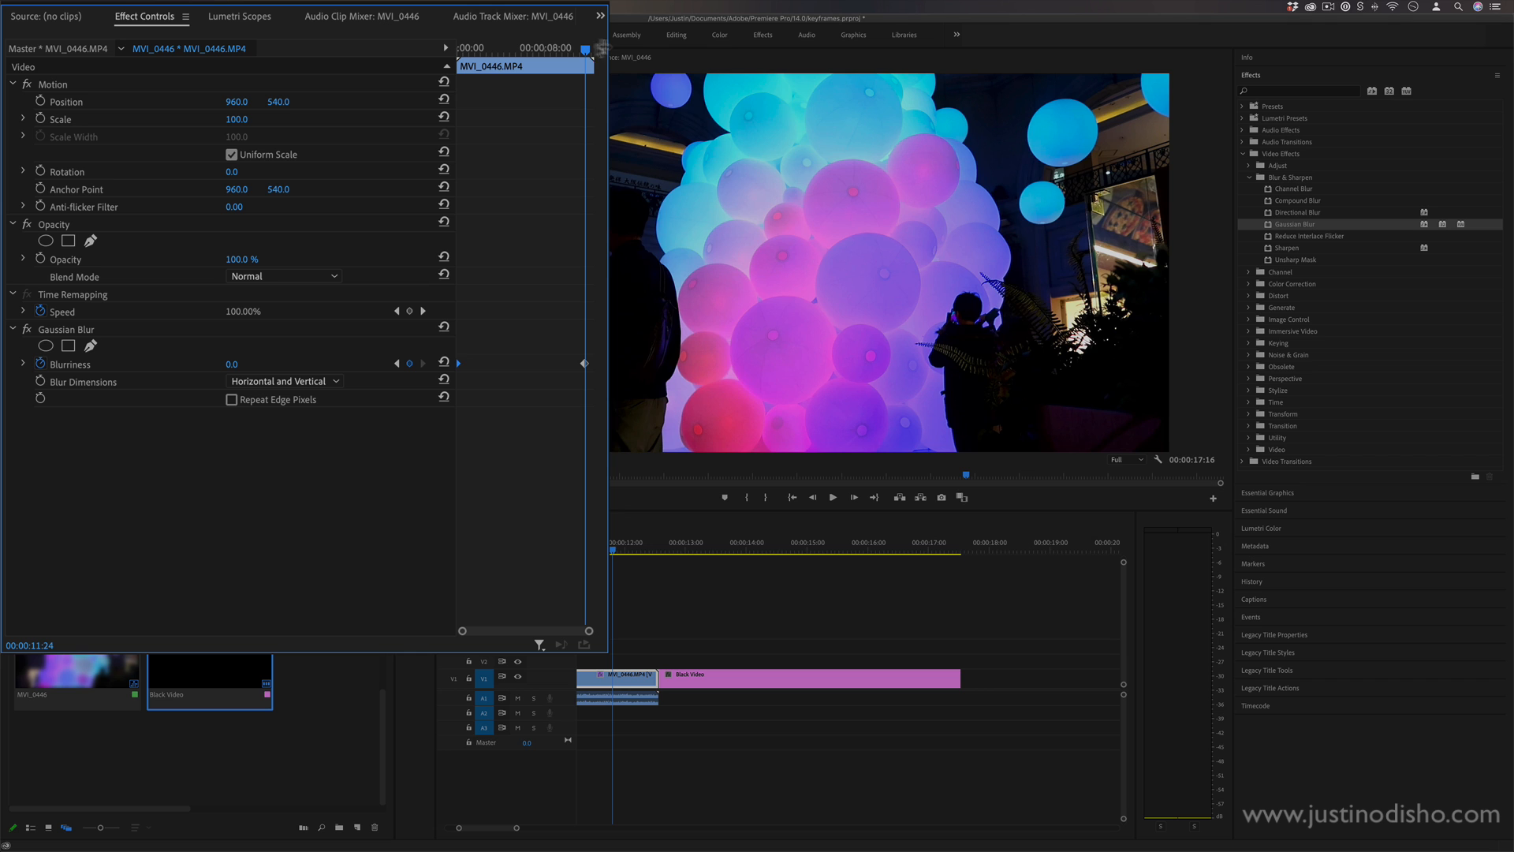
Step: Shift the last Blurriness keyframe slightly earlier and set Blurriness to 85.3 at 00:00:05:08
drag(575, 52, 456, 55)
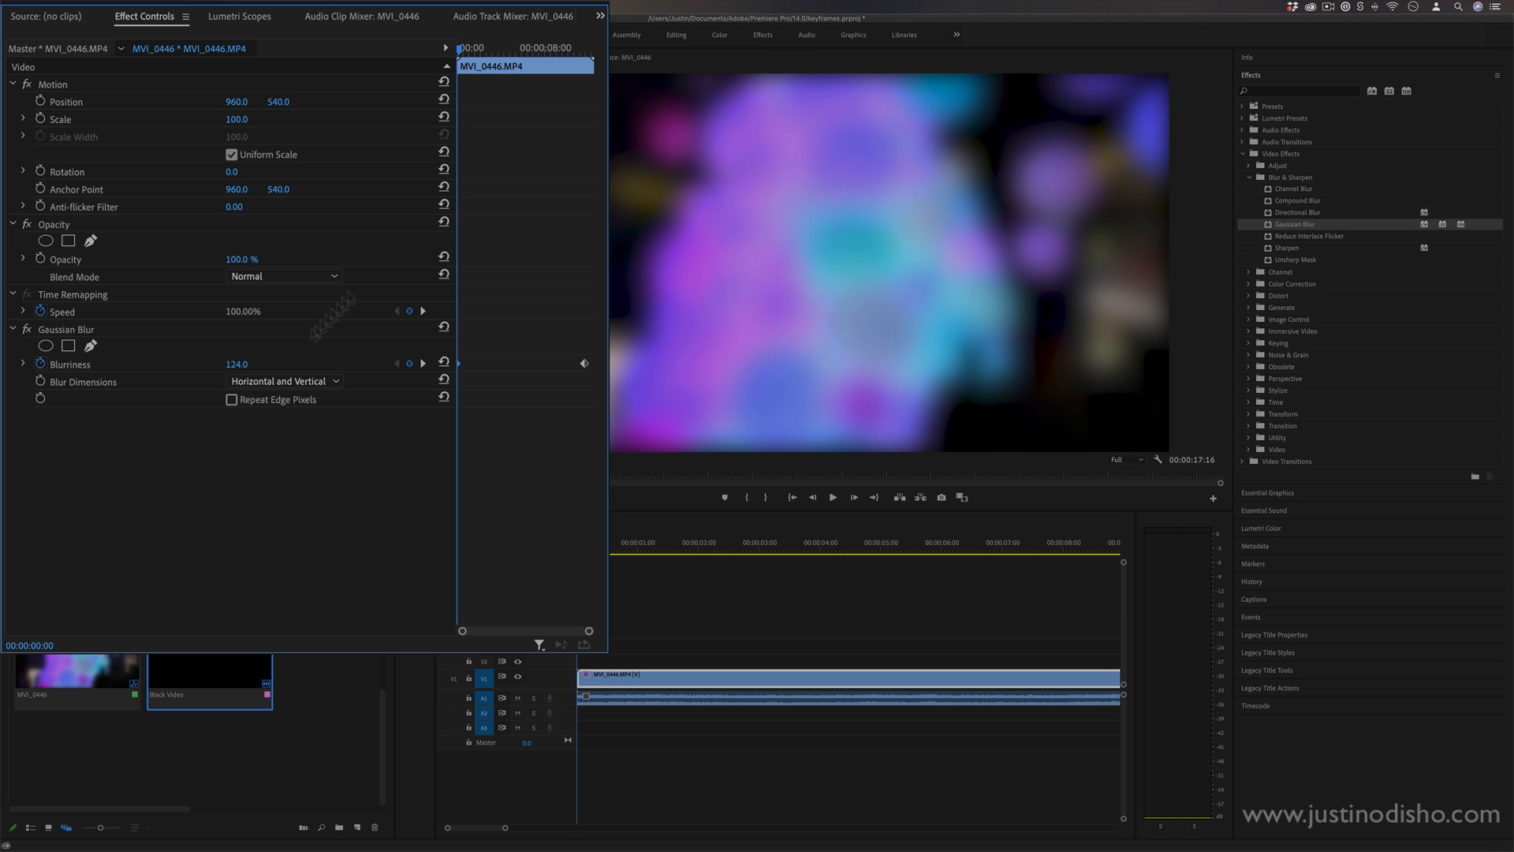
drag(461, 50, 517, 104)
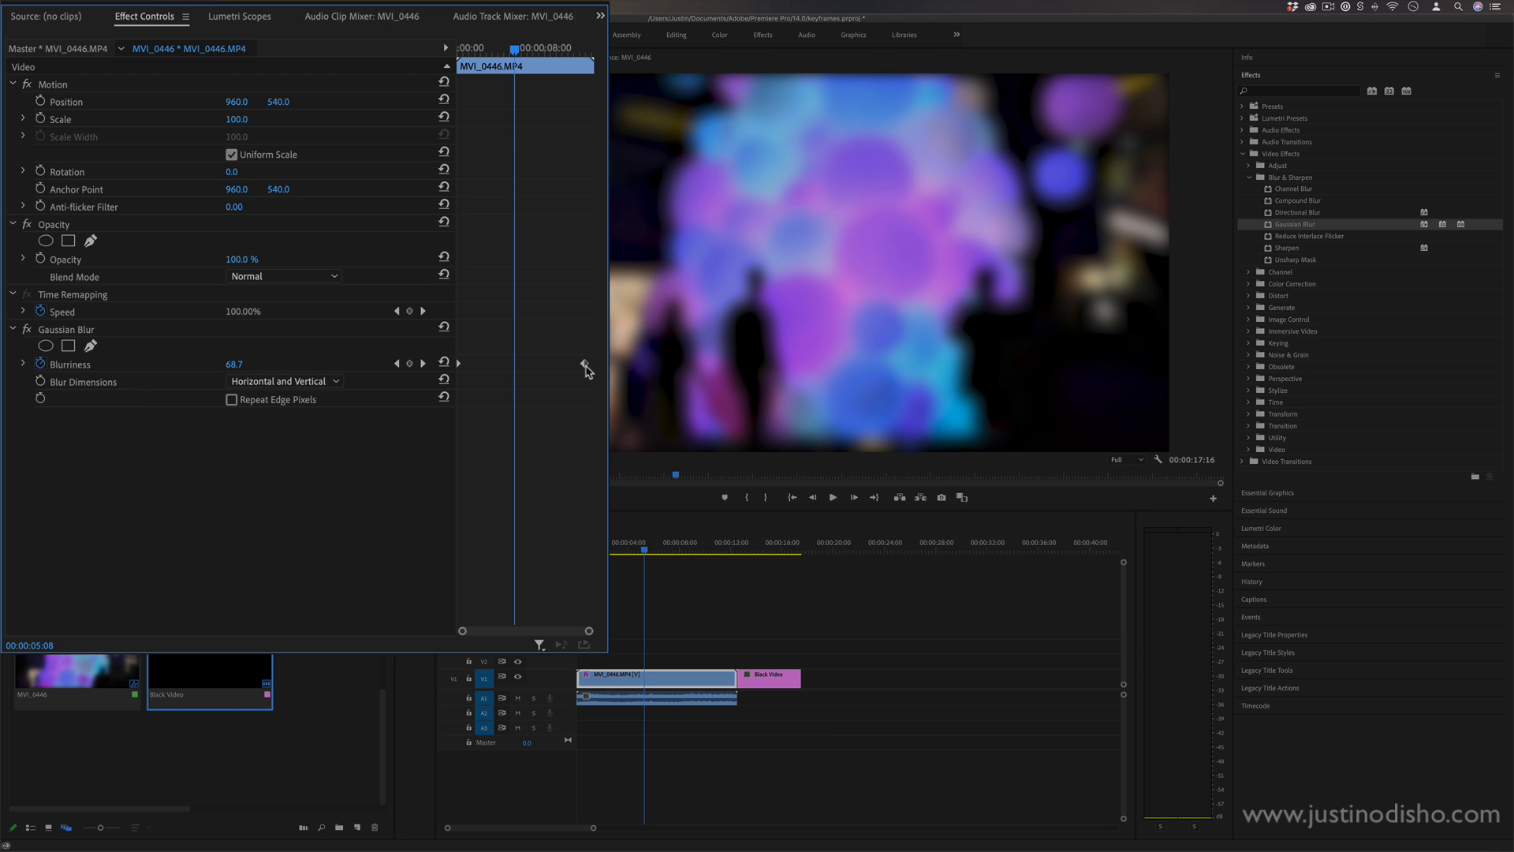
mouse_move(585, 366)
mouse_down()
mouse_move(513, 371)
mouse_move(580, 374)
mouse_up()
drag(234, 366, 247, 365)
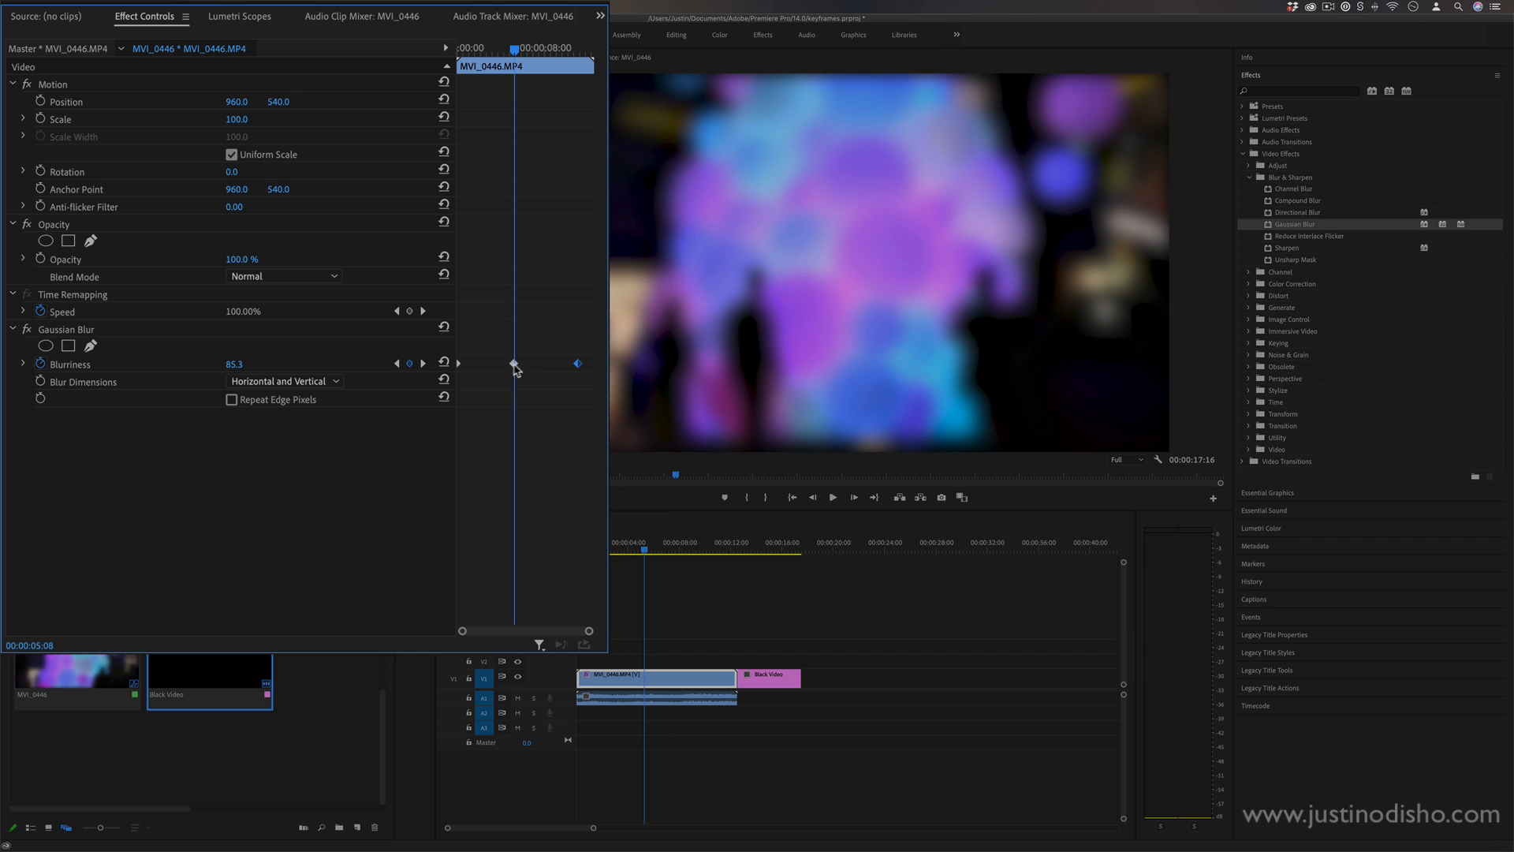
Step: Delete all Blurriness keyframes and set Blurriness to 110 at 00:00:05:08
drag(592, 340, 376, 398)
key(Delete)
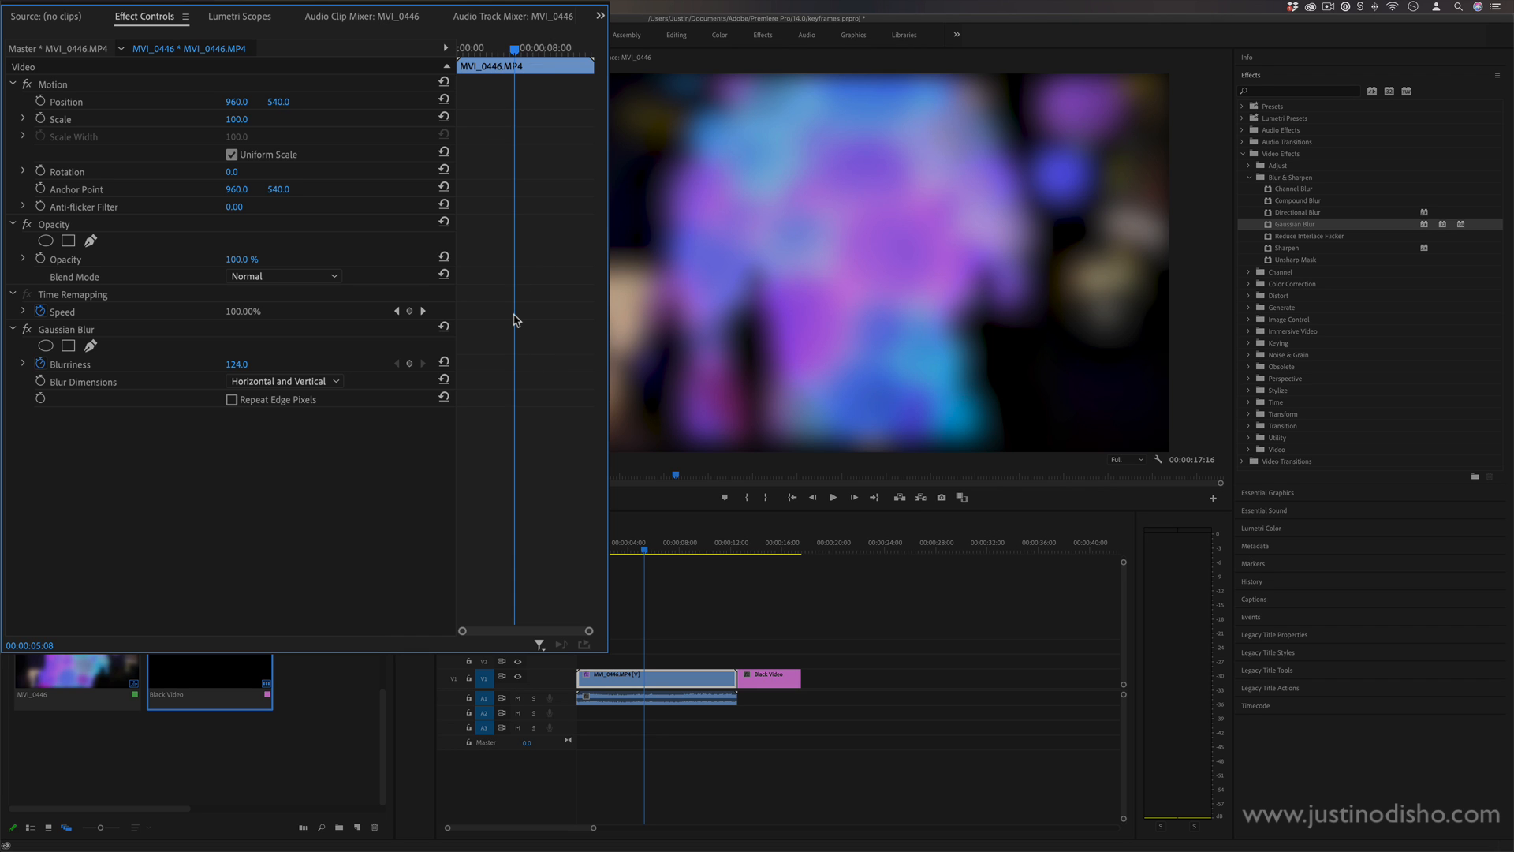
drag(236, 363, 227, 364)
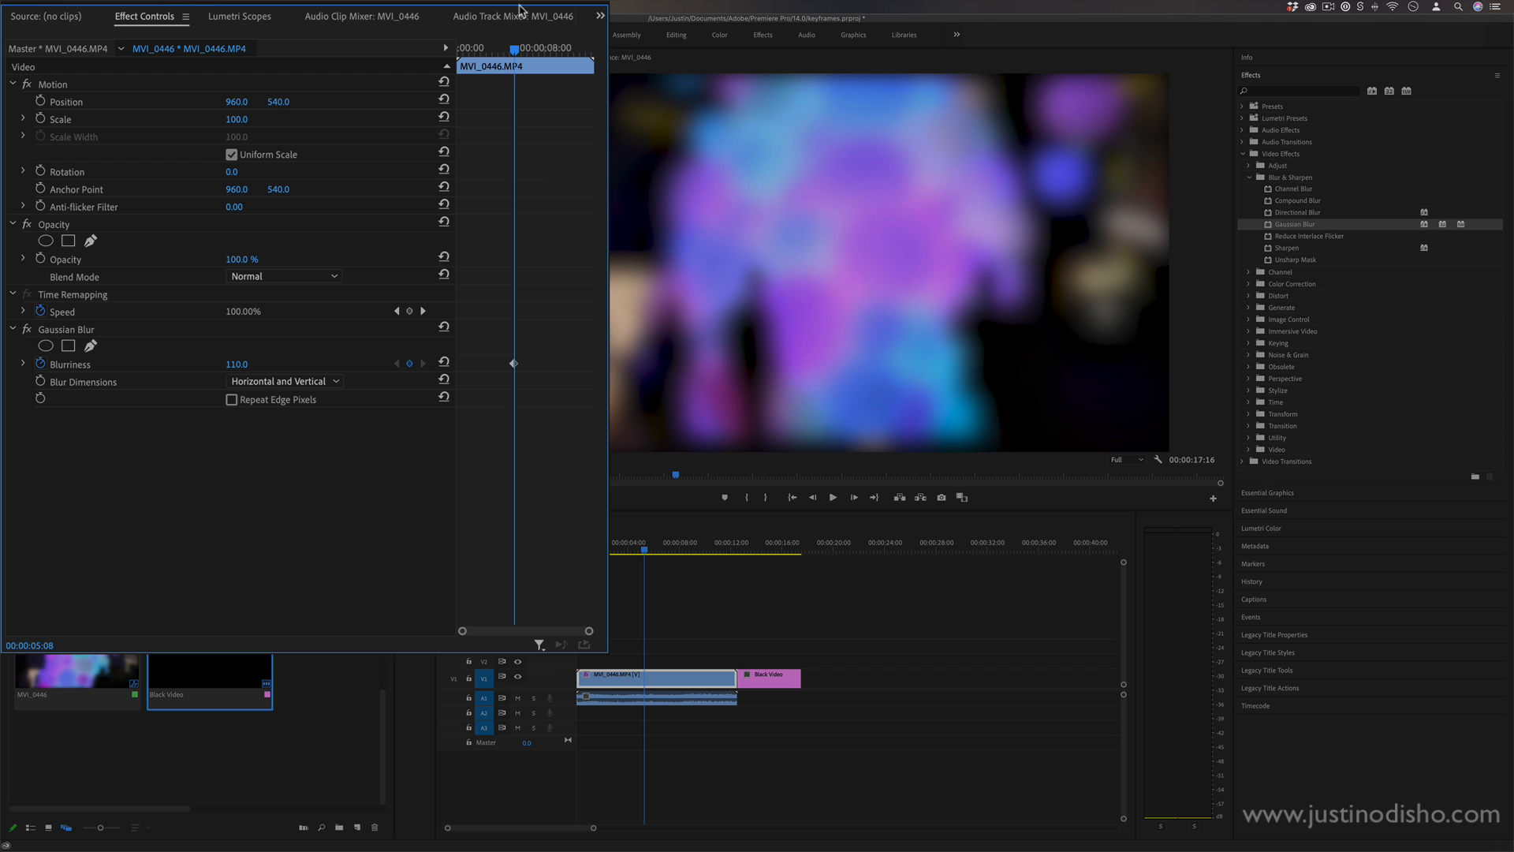
Step: Set Blurriness to 49 at 00:00:10:24 and to 62.6 at 00:00:07:28
drag(514, 49, 578, 61)
drag(248, 369, 200, 369)
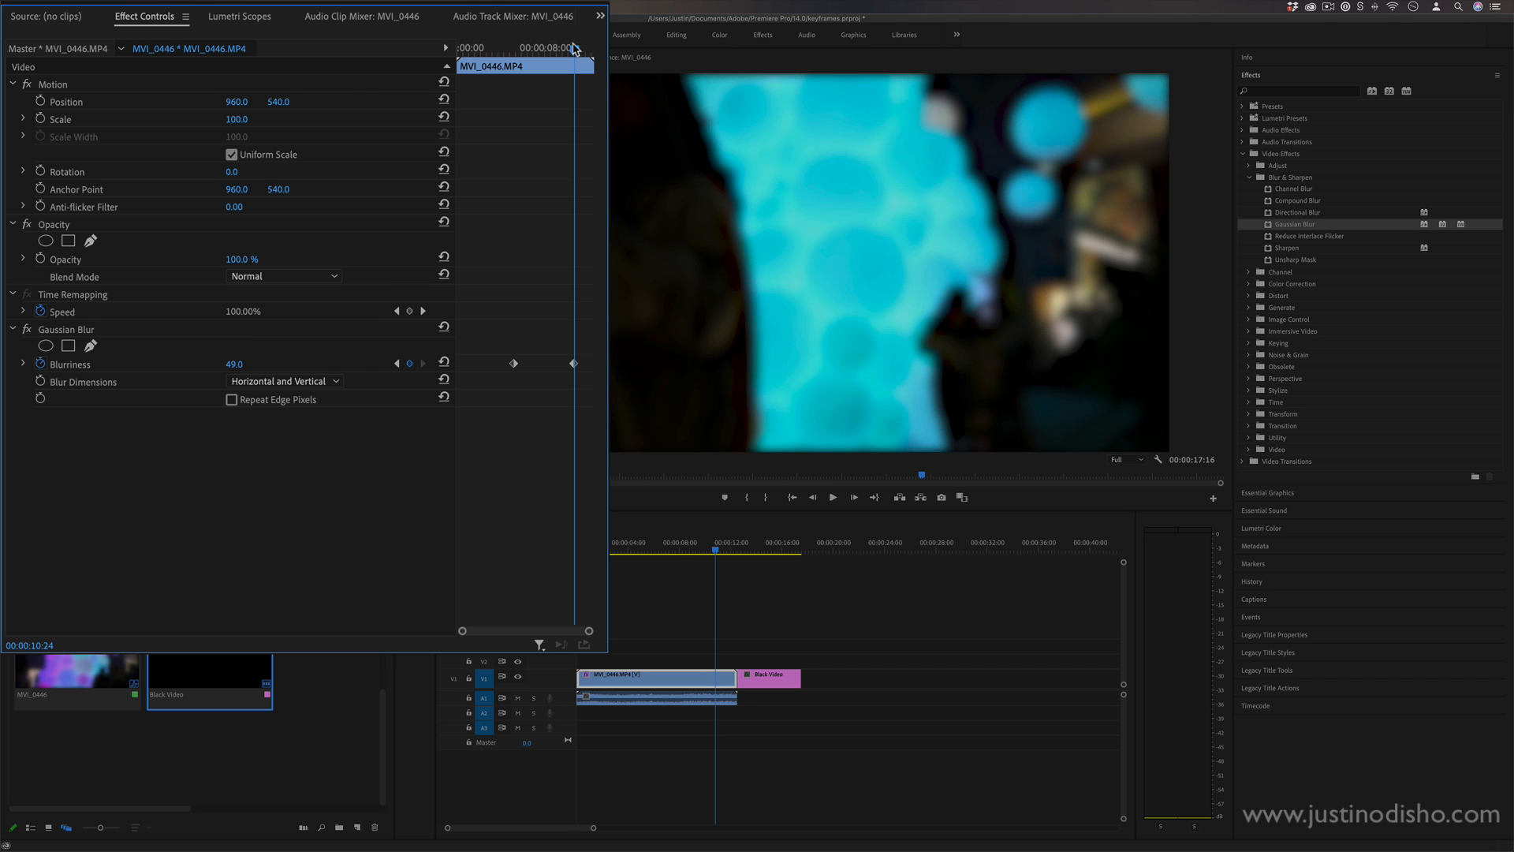
drag(574, 48, 544, 49)
mouse_move(230, 364)
mouse_down()
mouse_move(506, 398)
mouse_move(319, 371)
mouse_up()
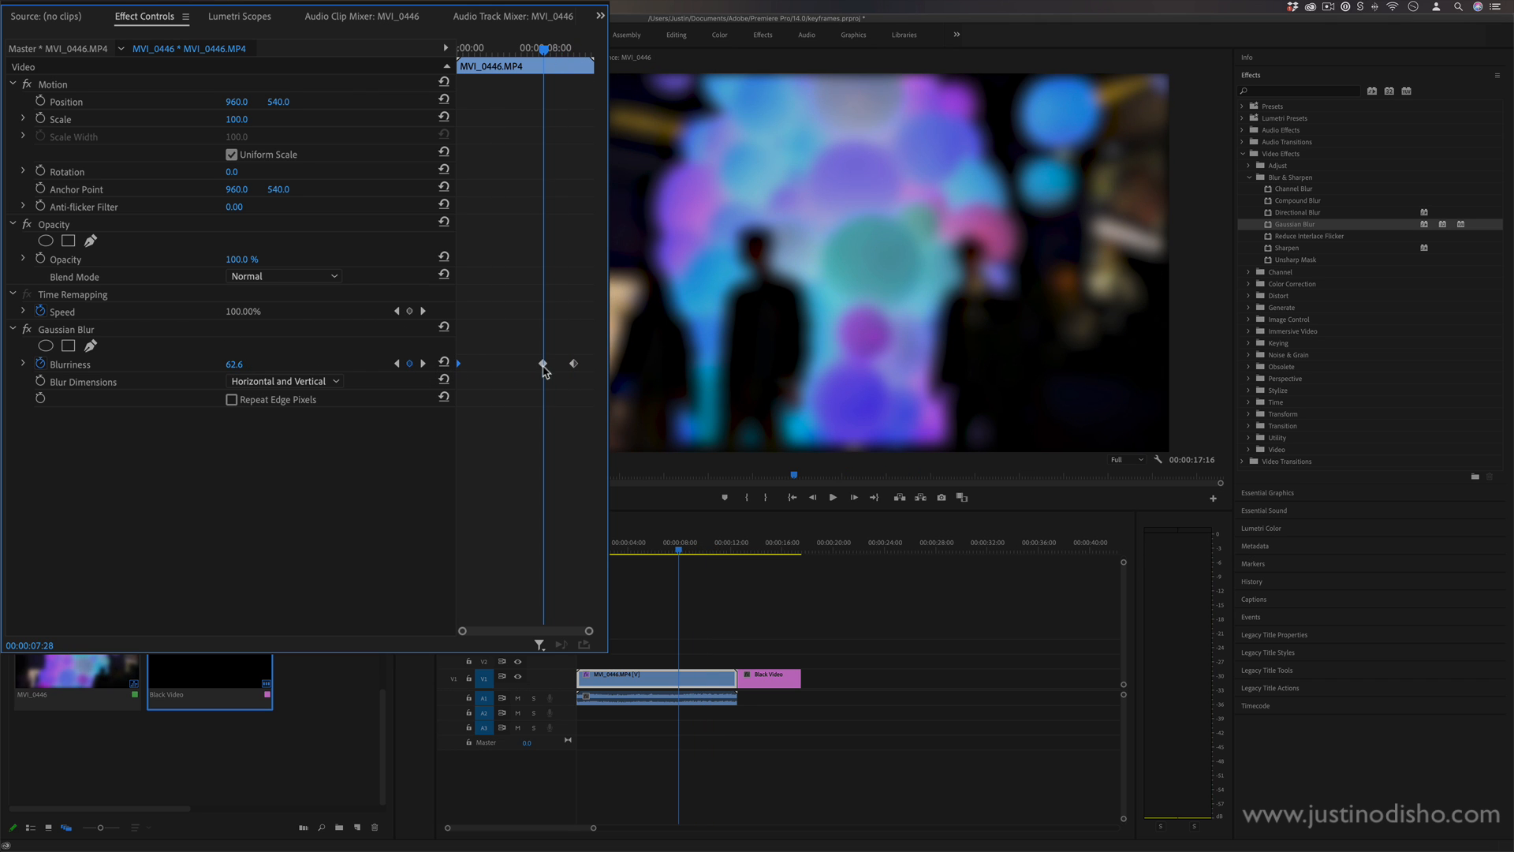
Step: Delete the Blurriness keyframe at 00:00:10:24 and move the one at 00:00:07:28 to the end of the clip
click(573, 364)
key(Delete)
drag(546, 368, 592, 368)
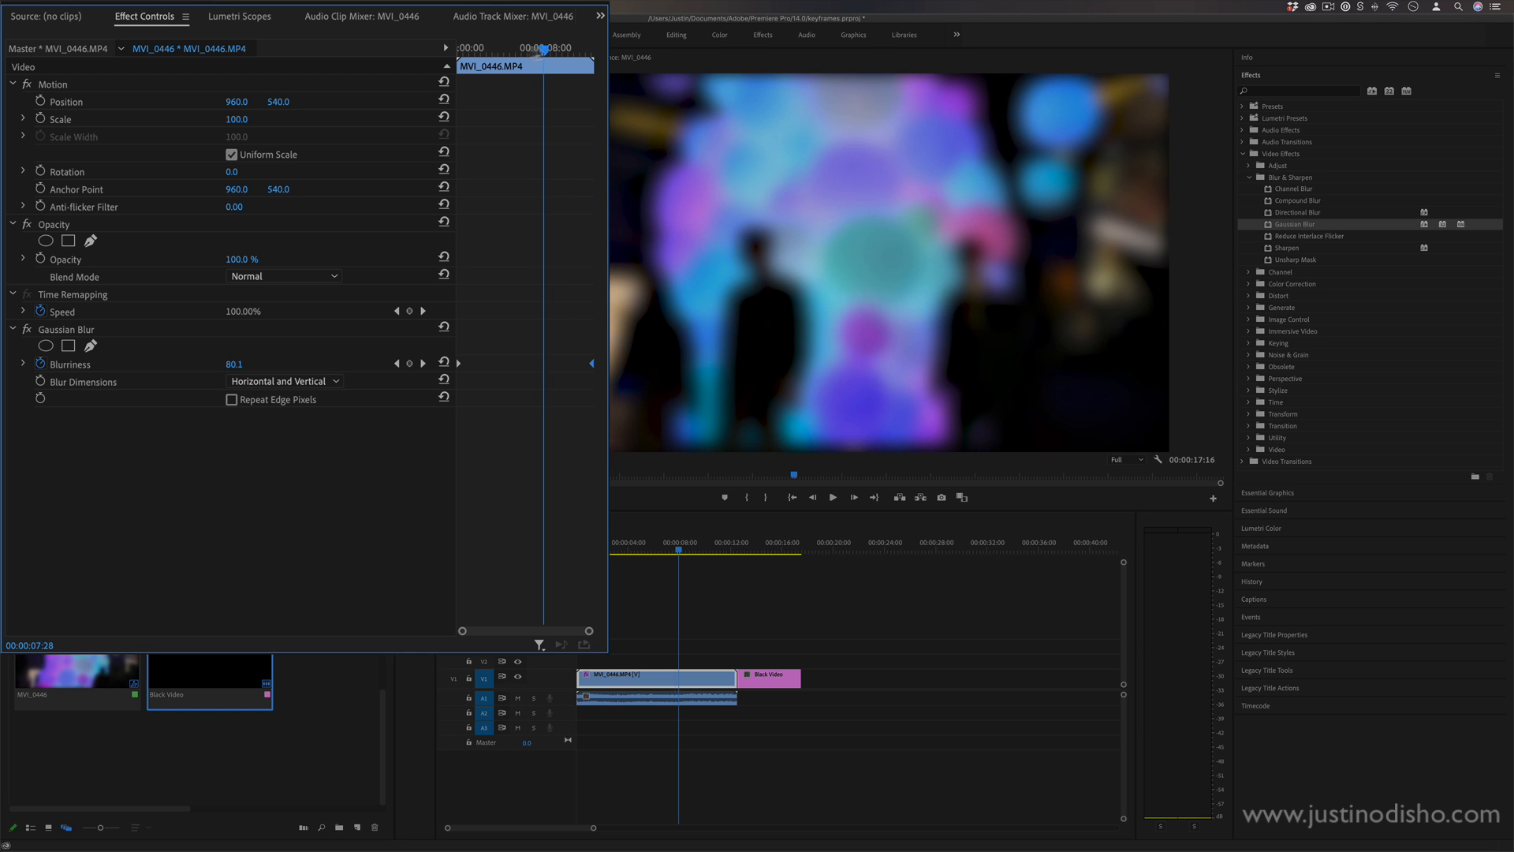
Step: Add a middle Blurriness keyframe with a value of 103.5 at 00:00:06:07
drag(541, 52, 524, 55)
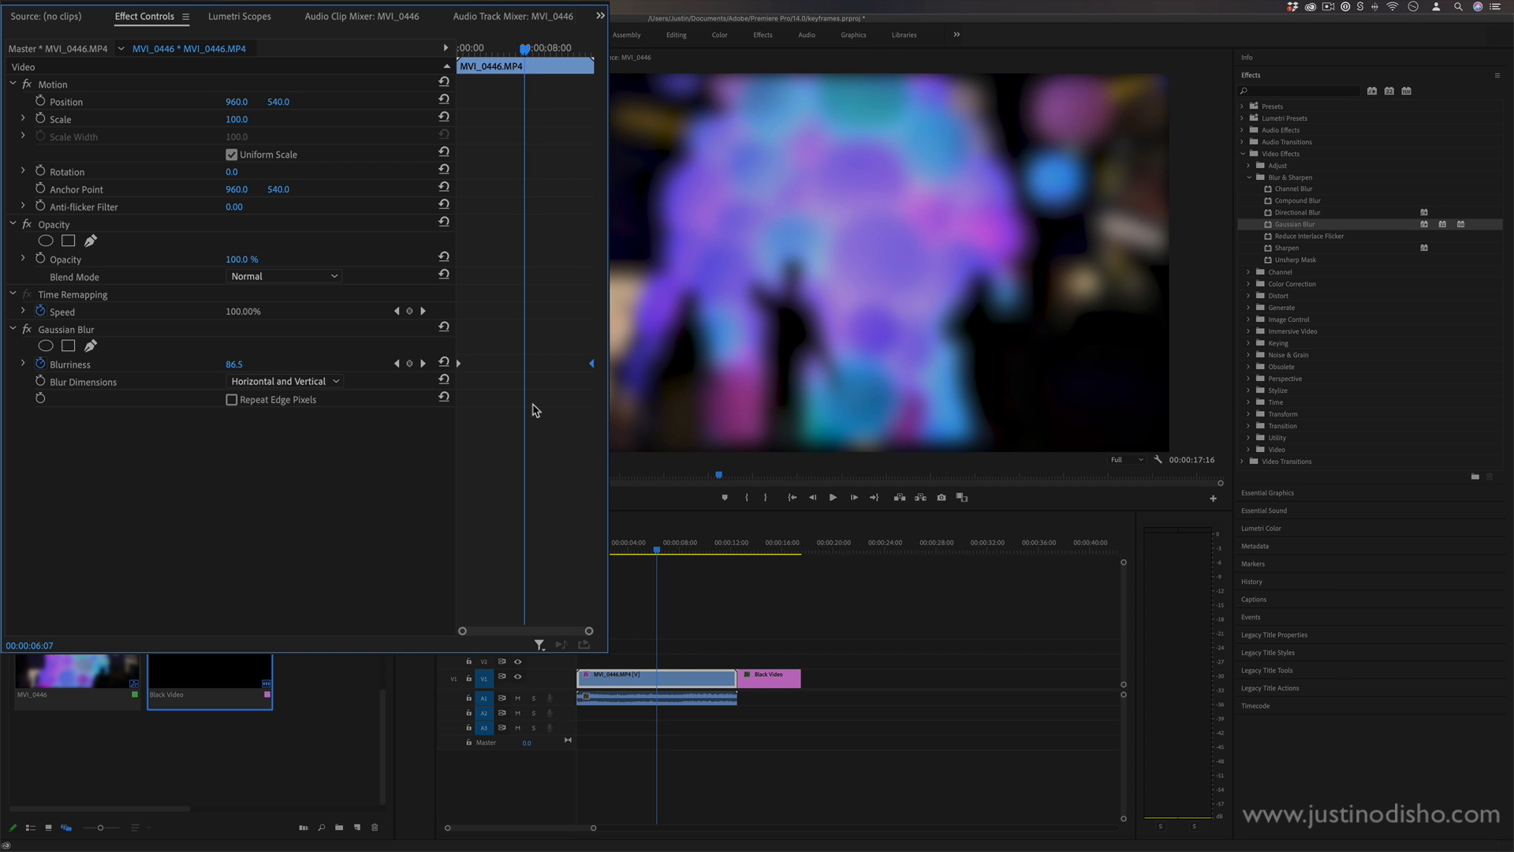
drag(234, 364, 256, 353)
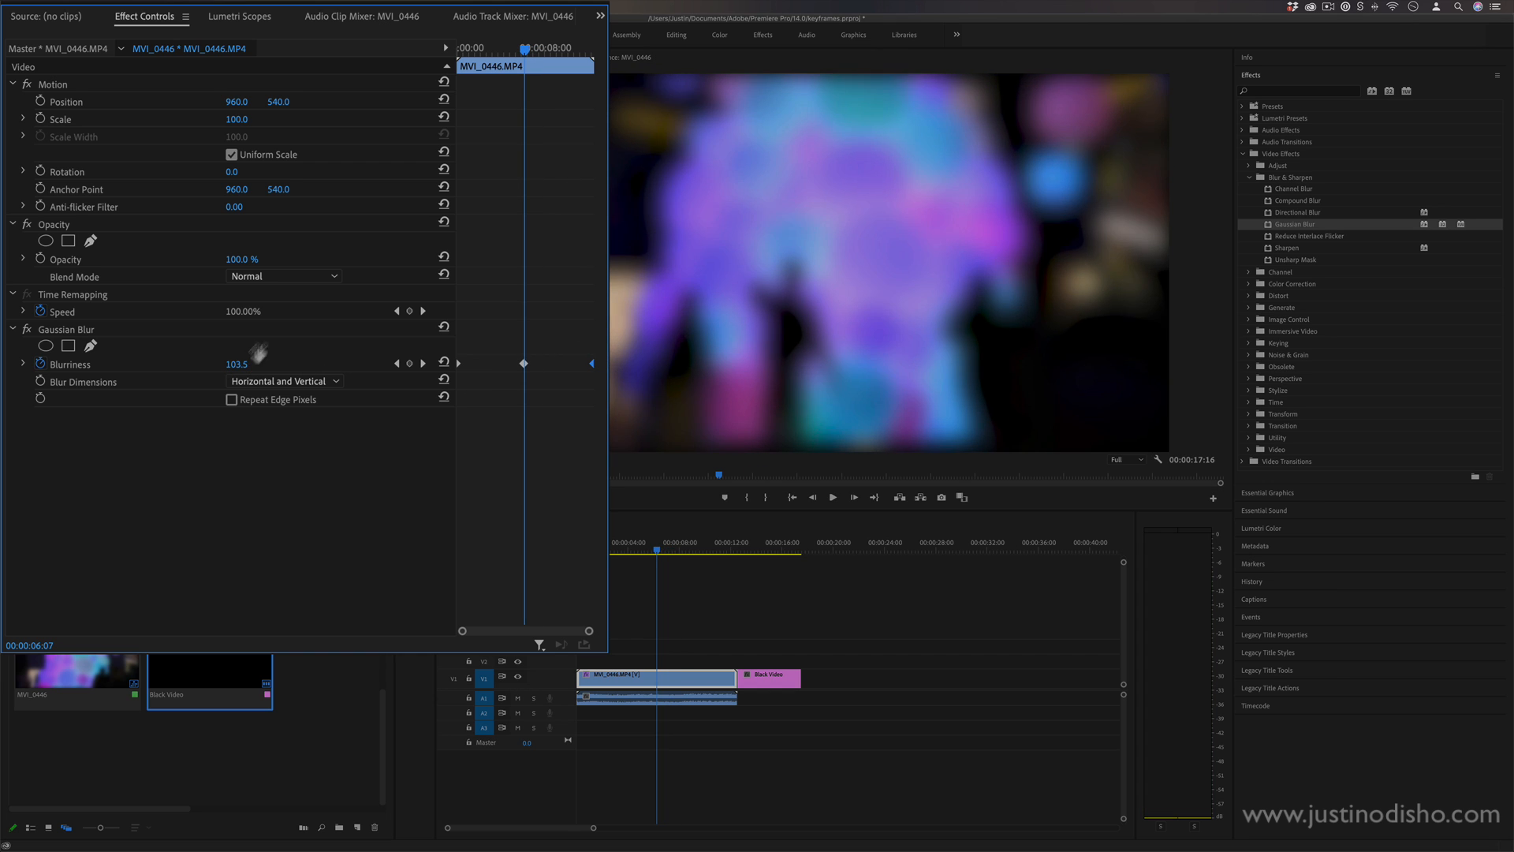
Step: Step back and forth between the Blurriness keyframes, ending on the middle one at 00:00:06:07
drag(522, 47, 497, 51)
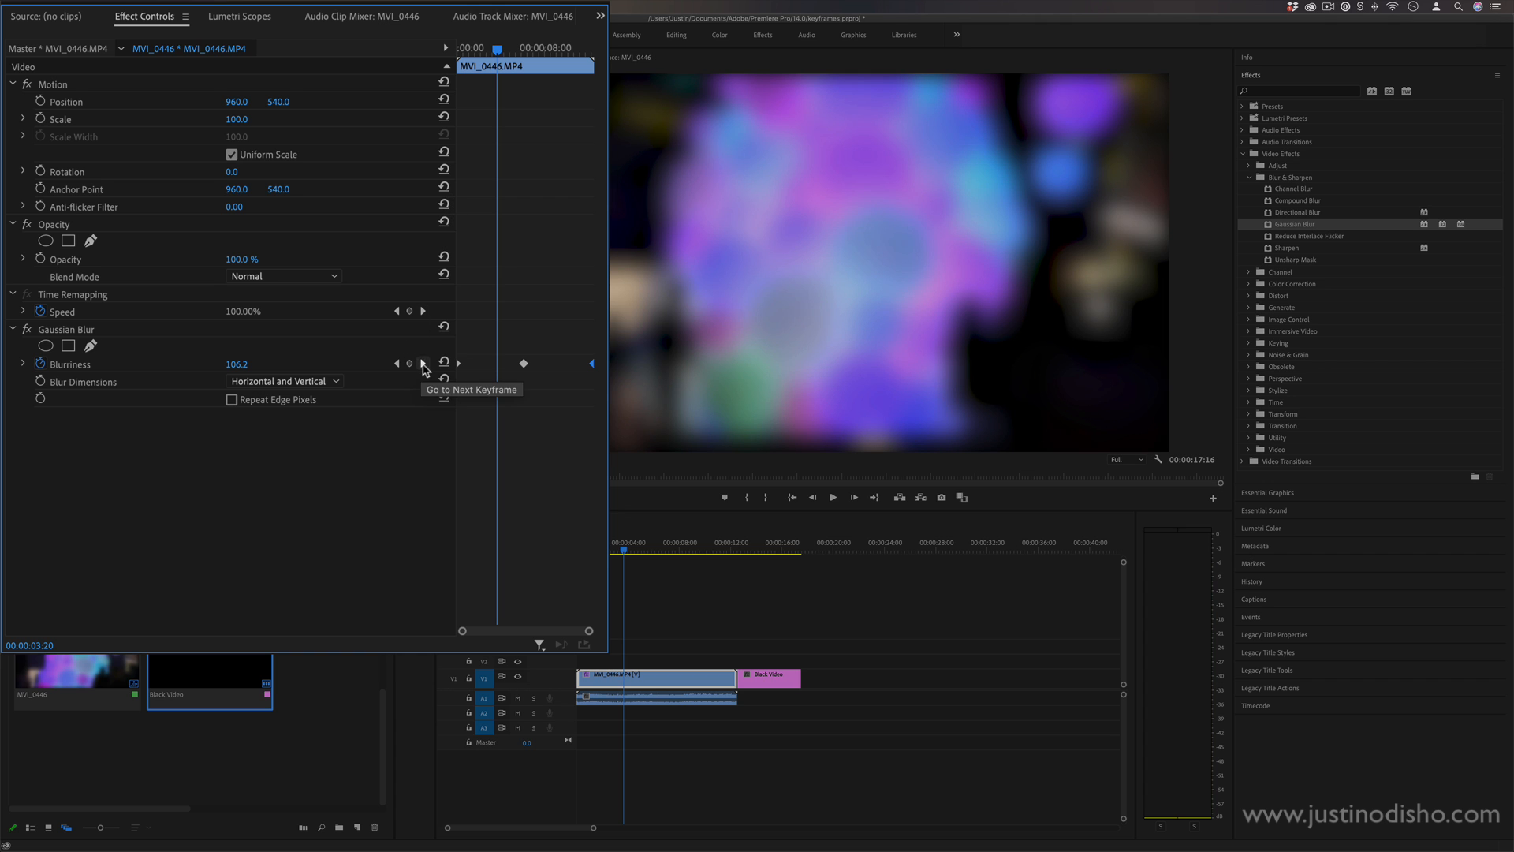
click(424, 368)
click(397, 363)
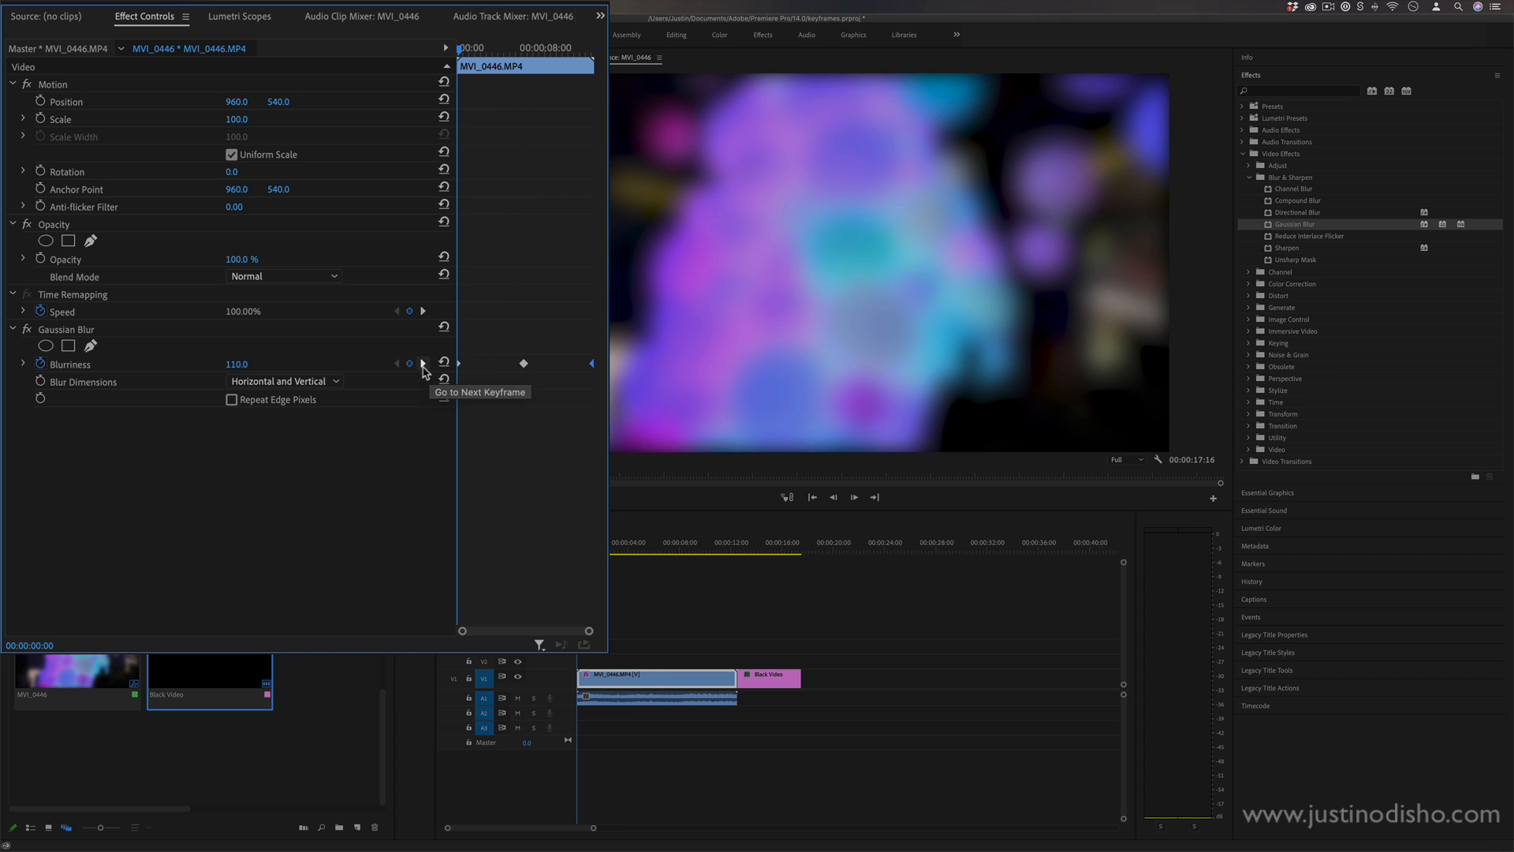
click(424, 367)
click(397, 364)
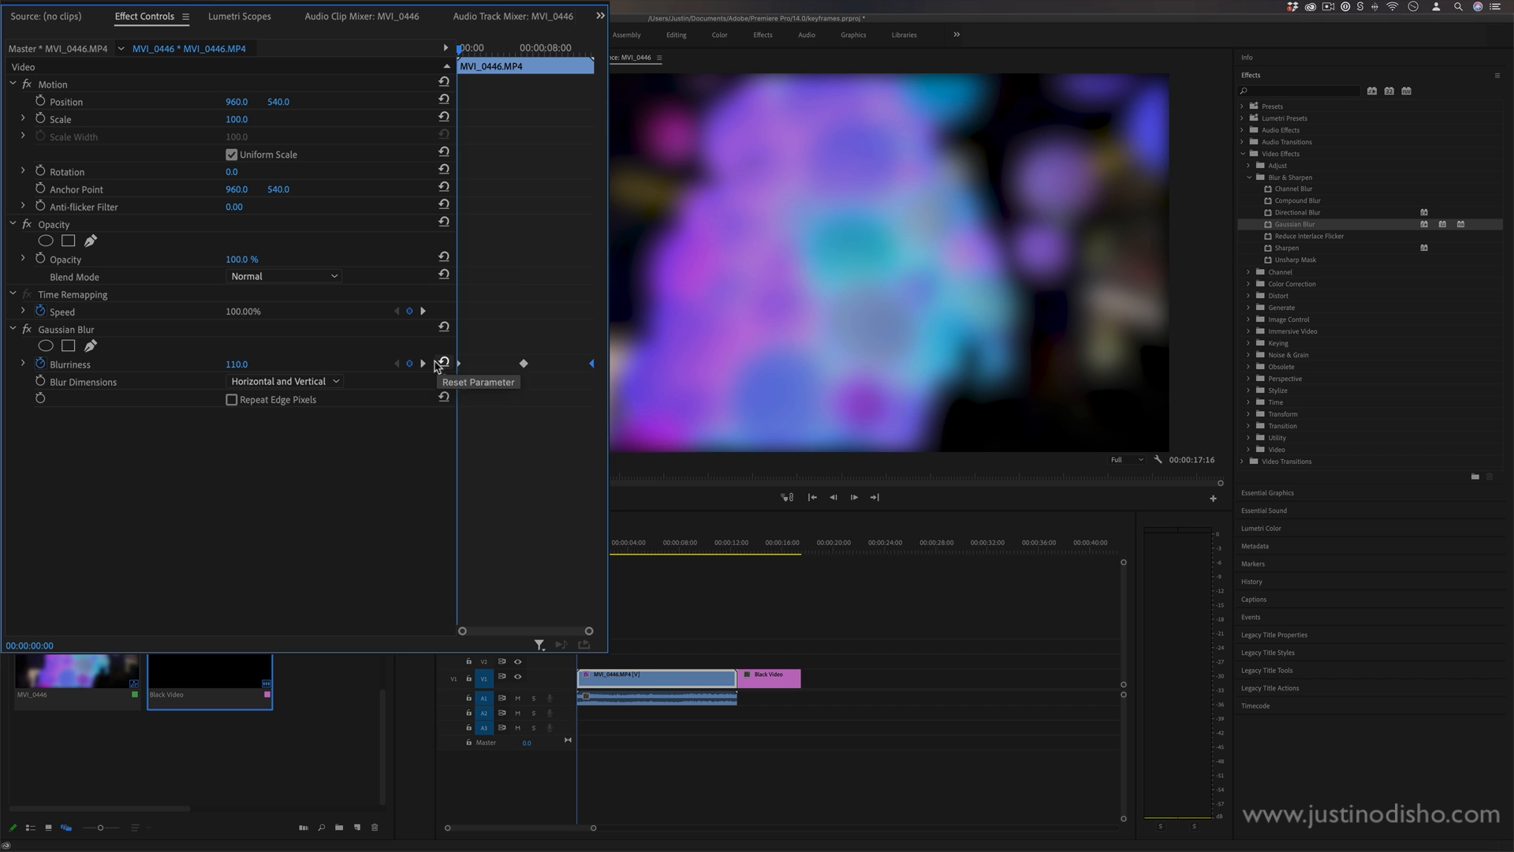
click(424, 365)
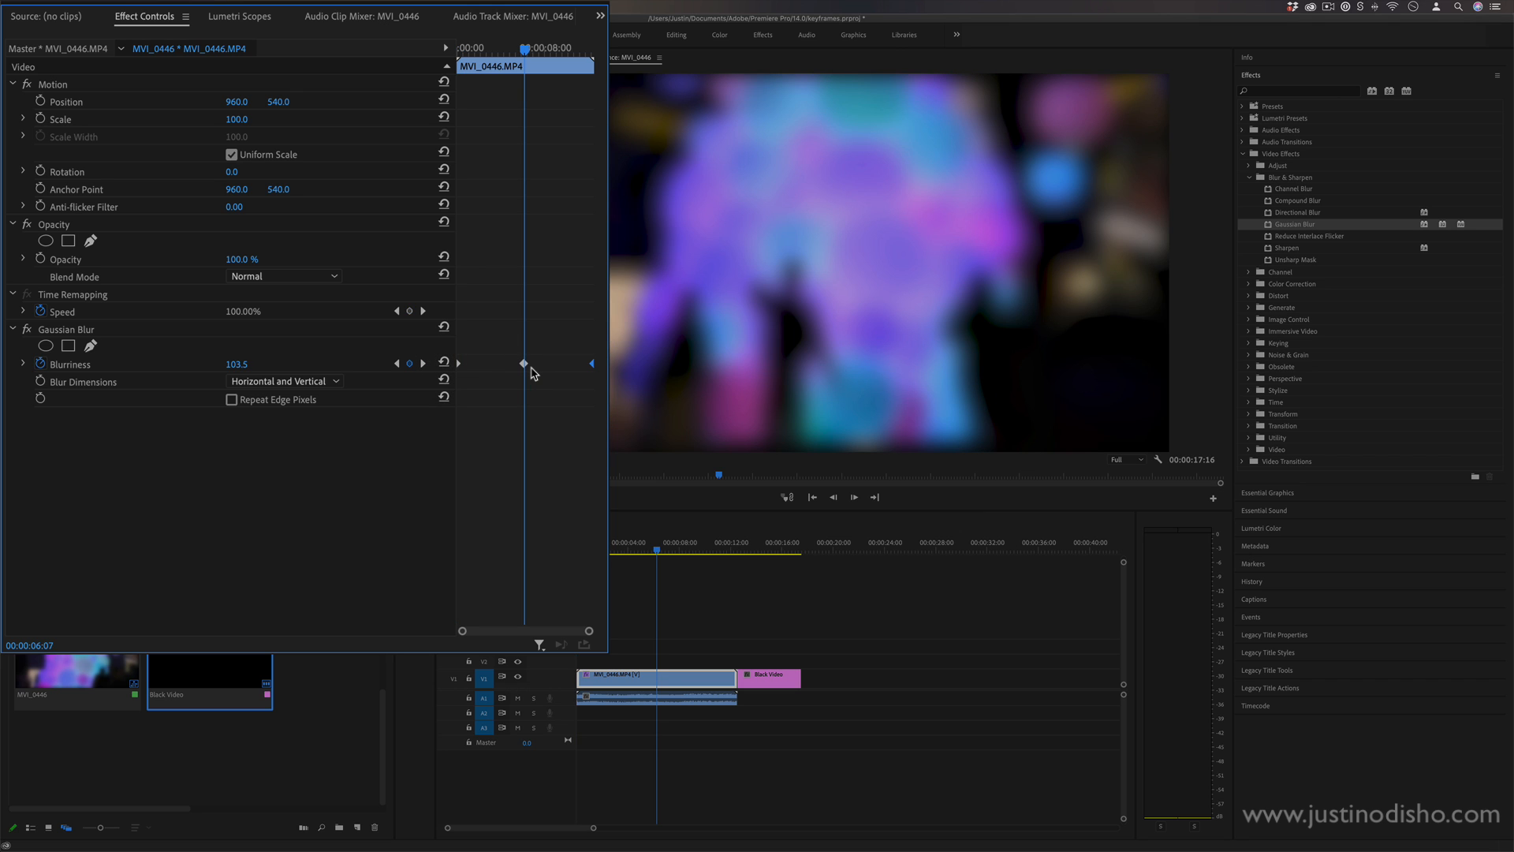
Step: Set the middle keyframe's Blurriness to 87.5, then remove that keyframe
drag(237, 365, 205, 365)
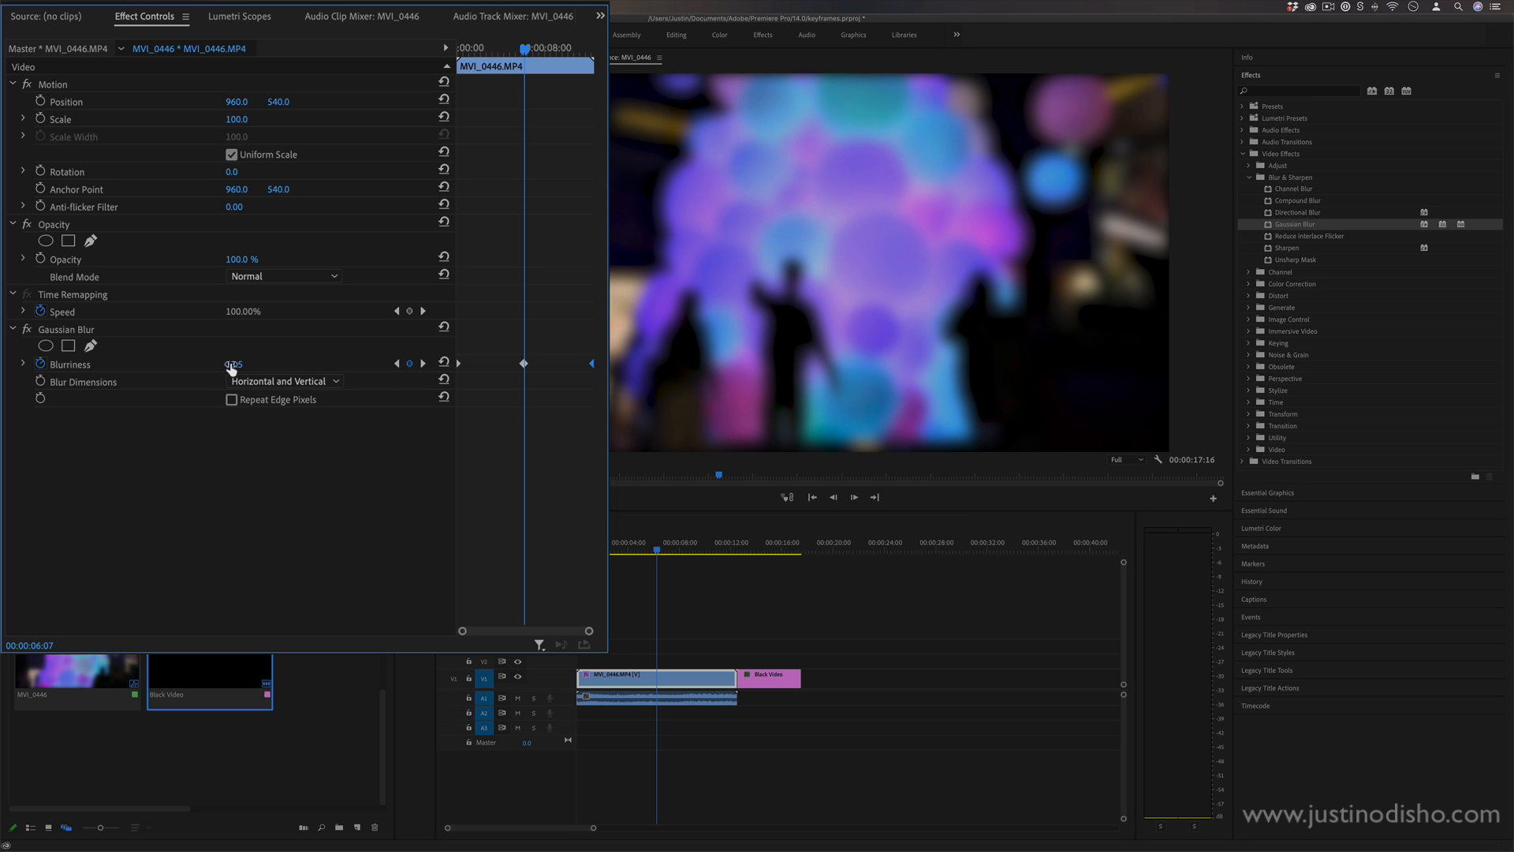
drag(234, 367, 261, 363)
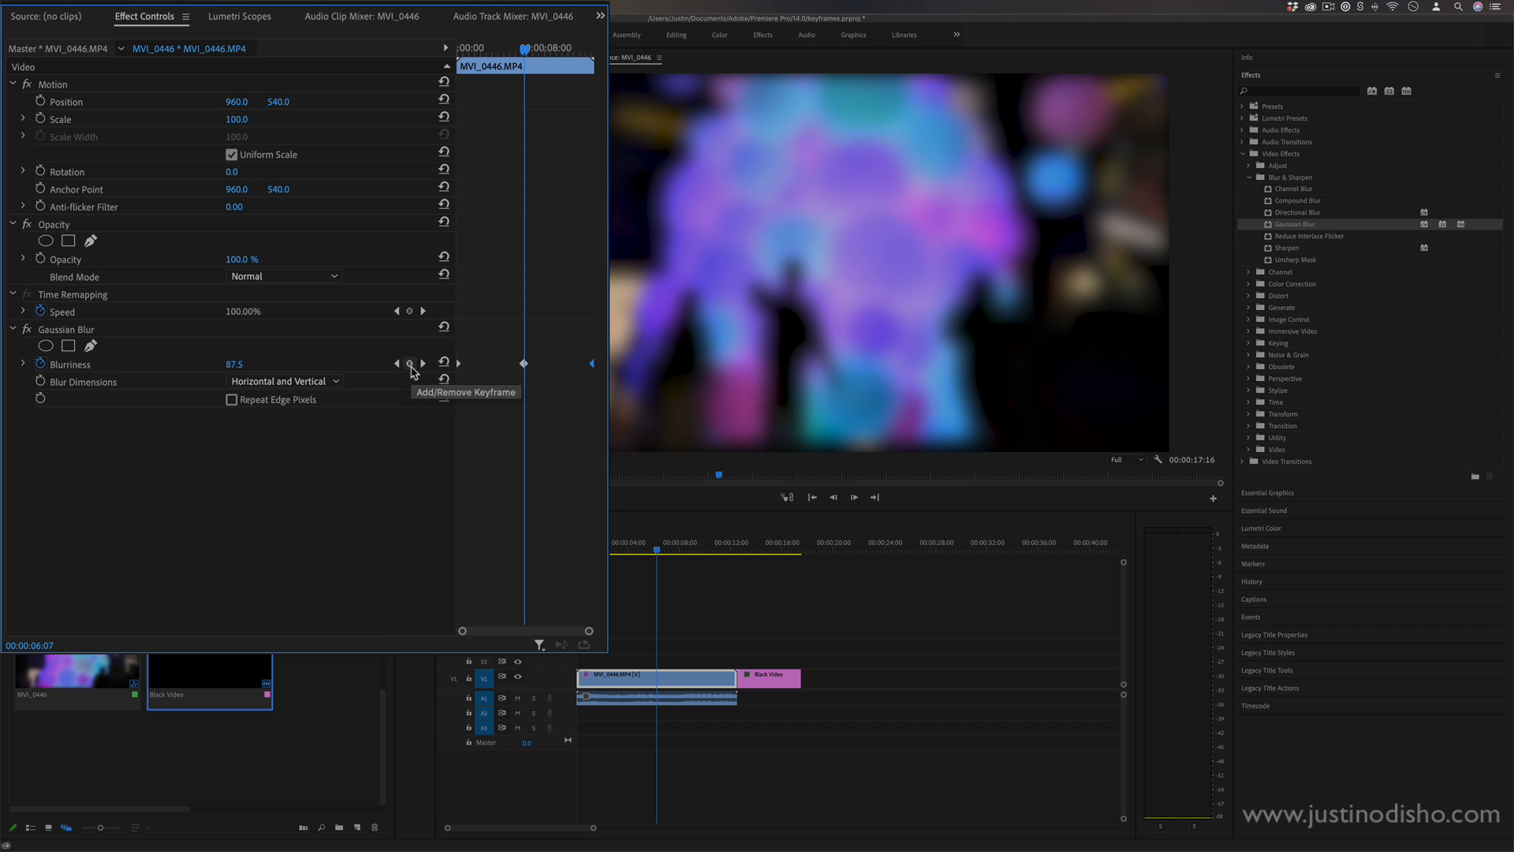
click(410, 364)
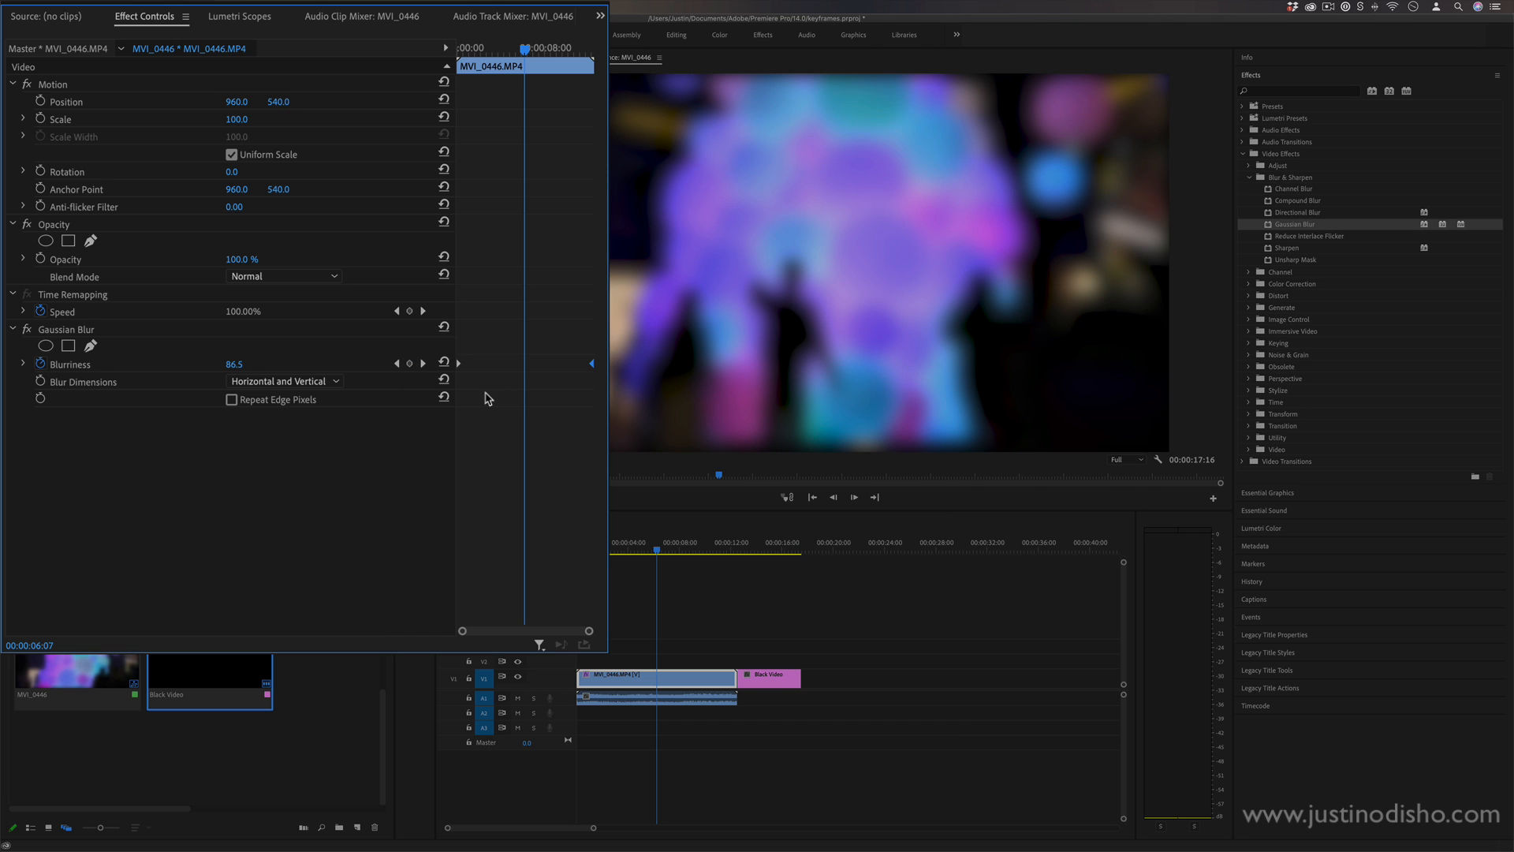
Step: Add Blurriness keyframes at 00:00:06:07 and 00:00:03:13 without changing the interpolated values
click(411, 366)
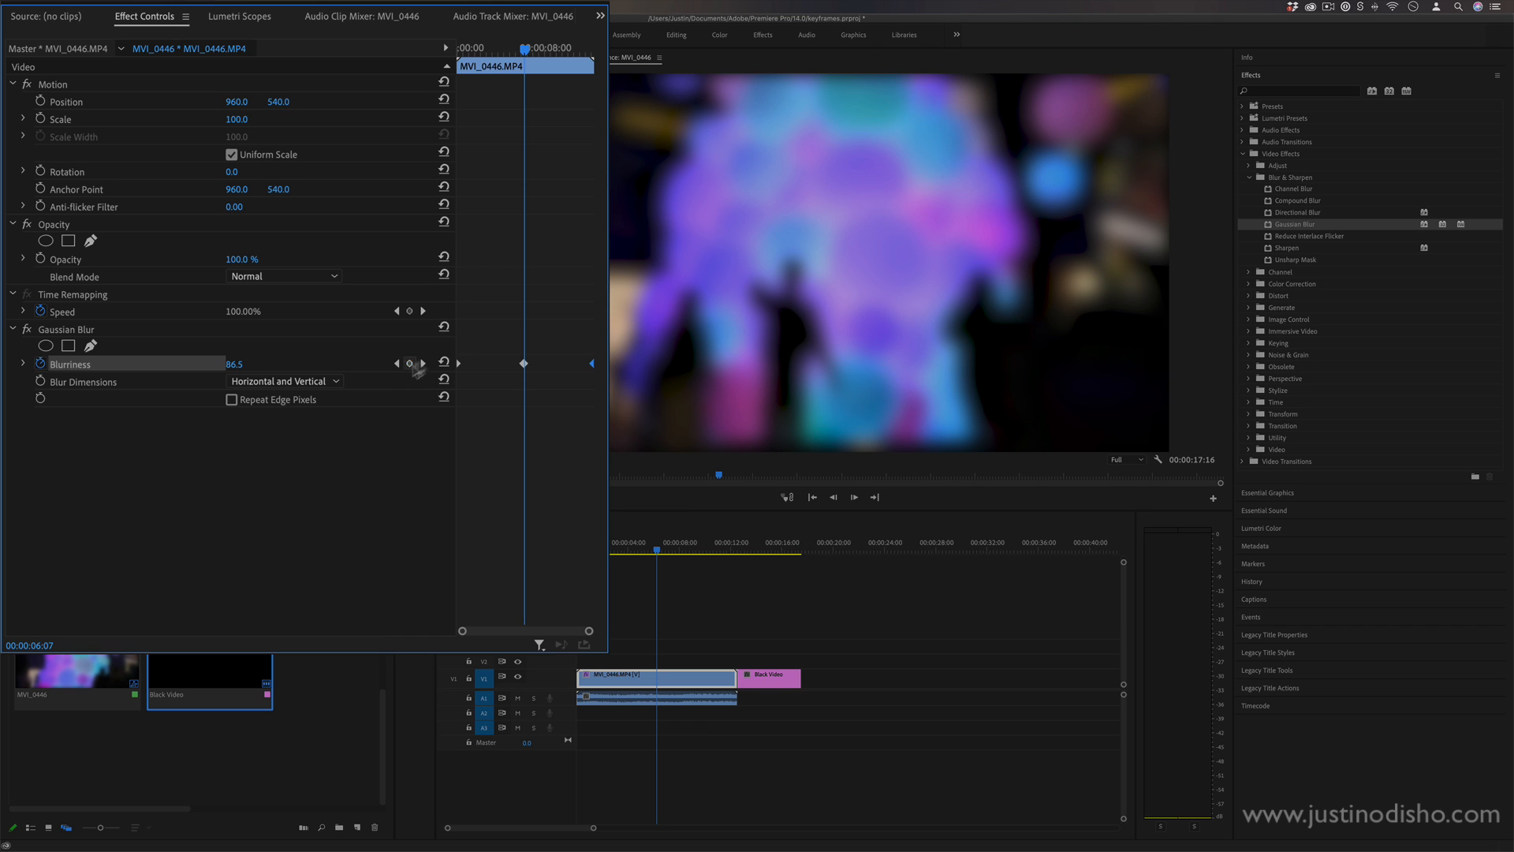
click(495, 49)
click(409, 364)
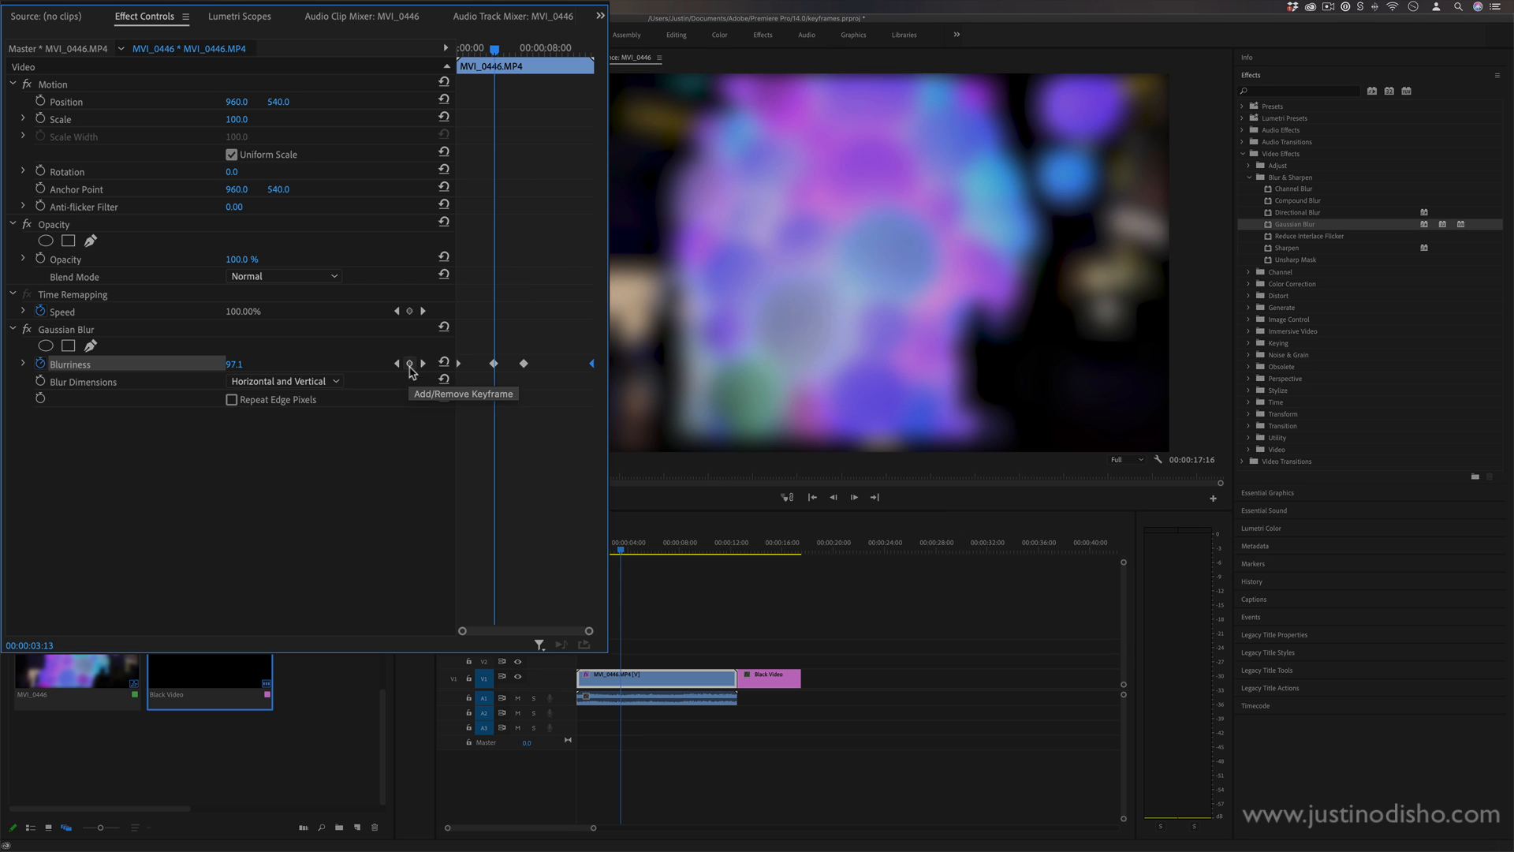
Step: Reset the Blurriness parameter to its default at 00:00:08:07
click(547, 49)
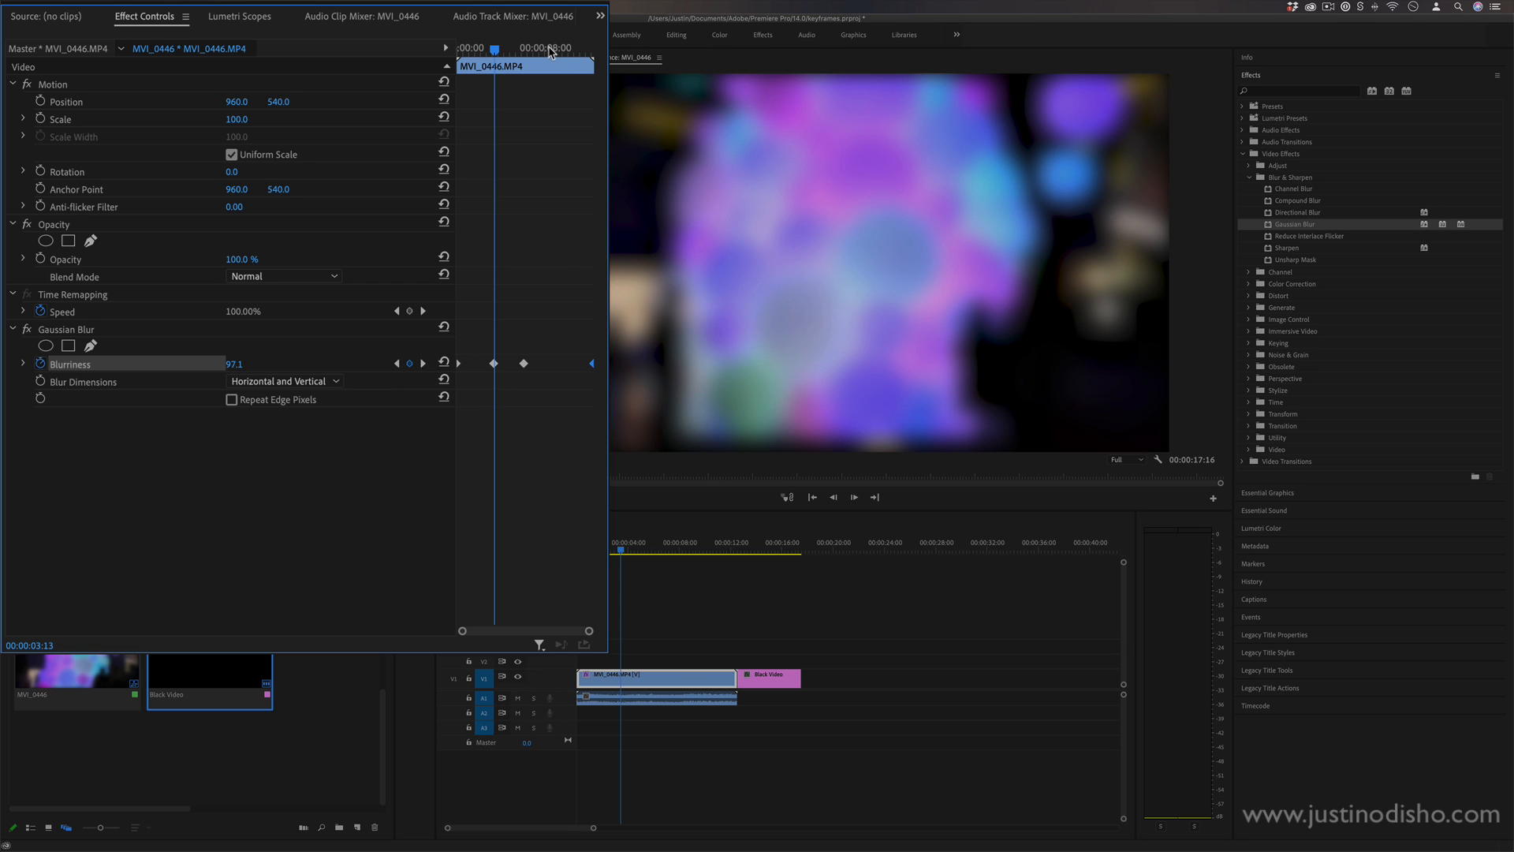
click(445, 363)
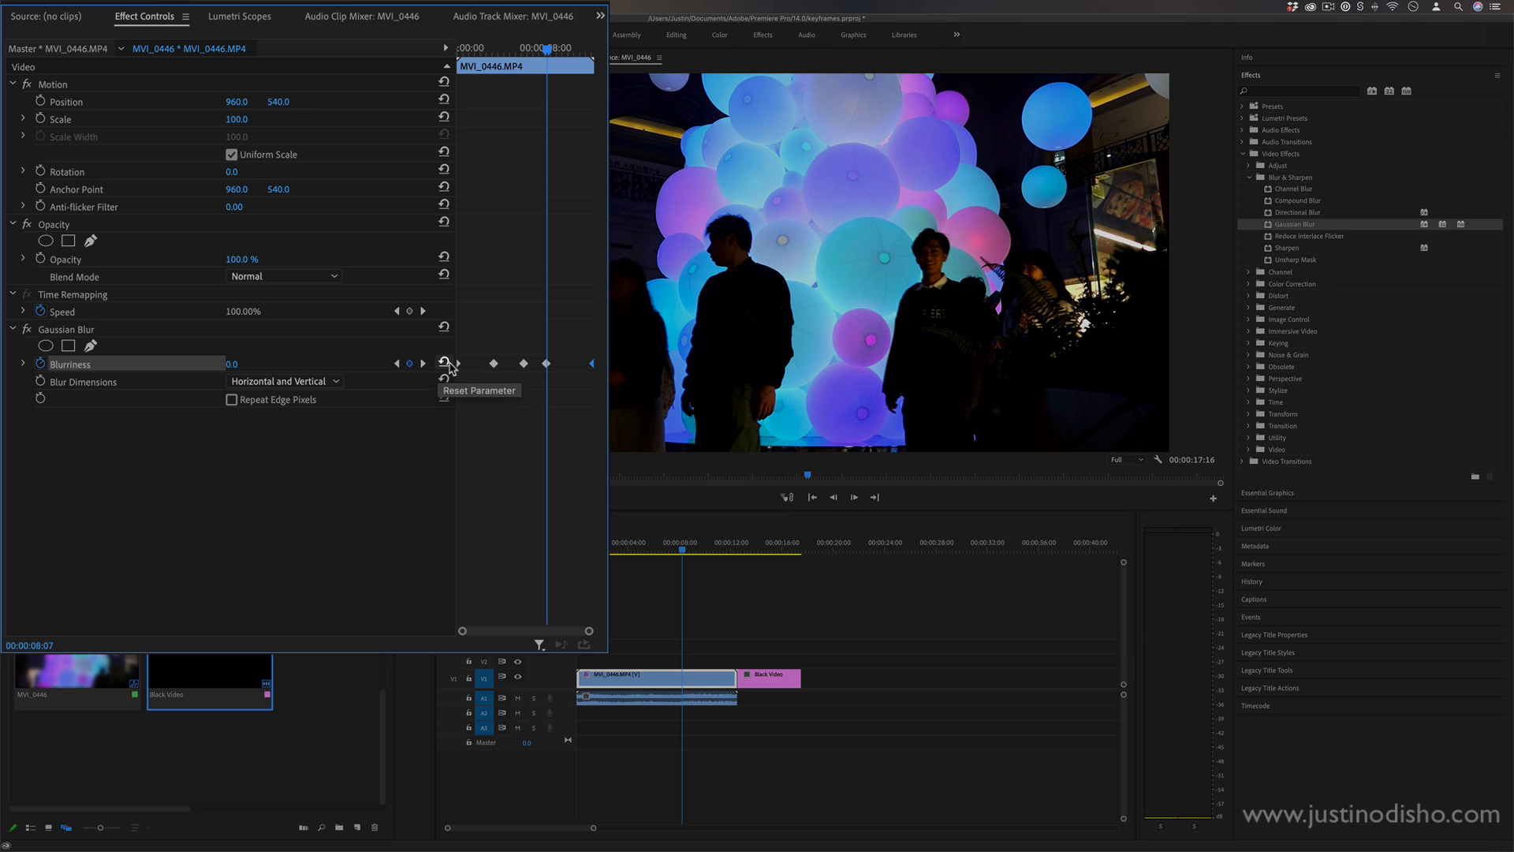
Step: Try a Scale of 169 and a horizontal Position of 1156 on the clip, then reset both parameters
drag(237, 119, 393, 102)
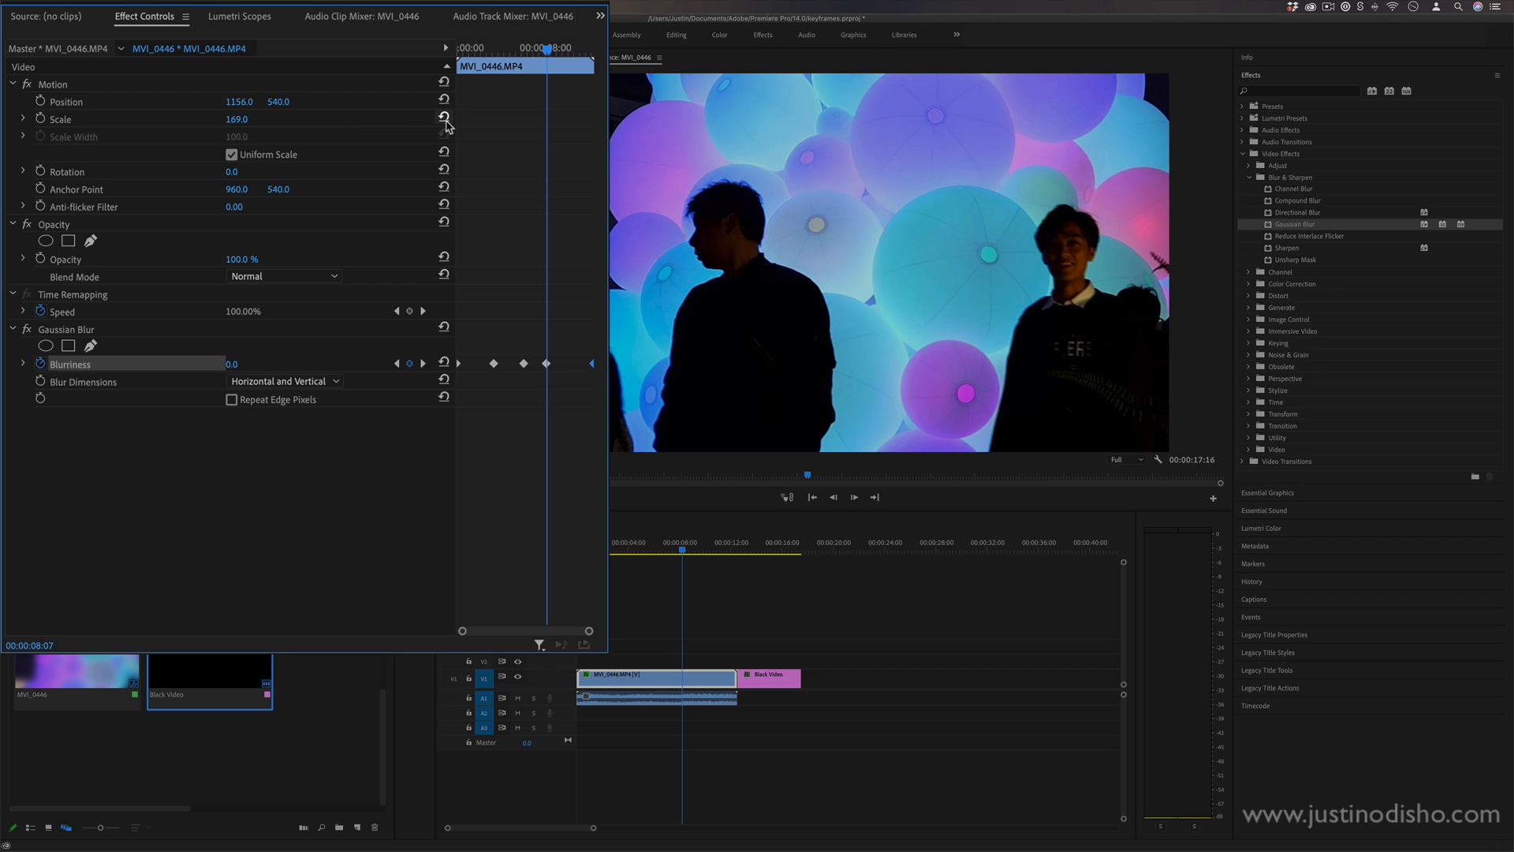
click(444, 117)
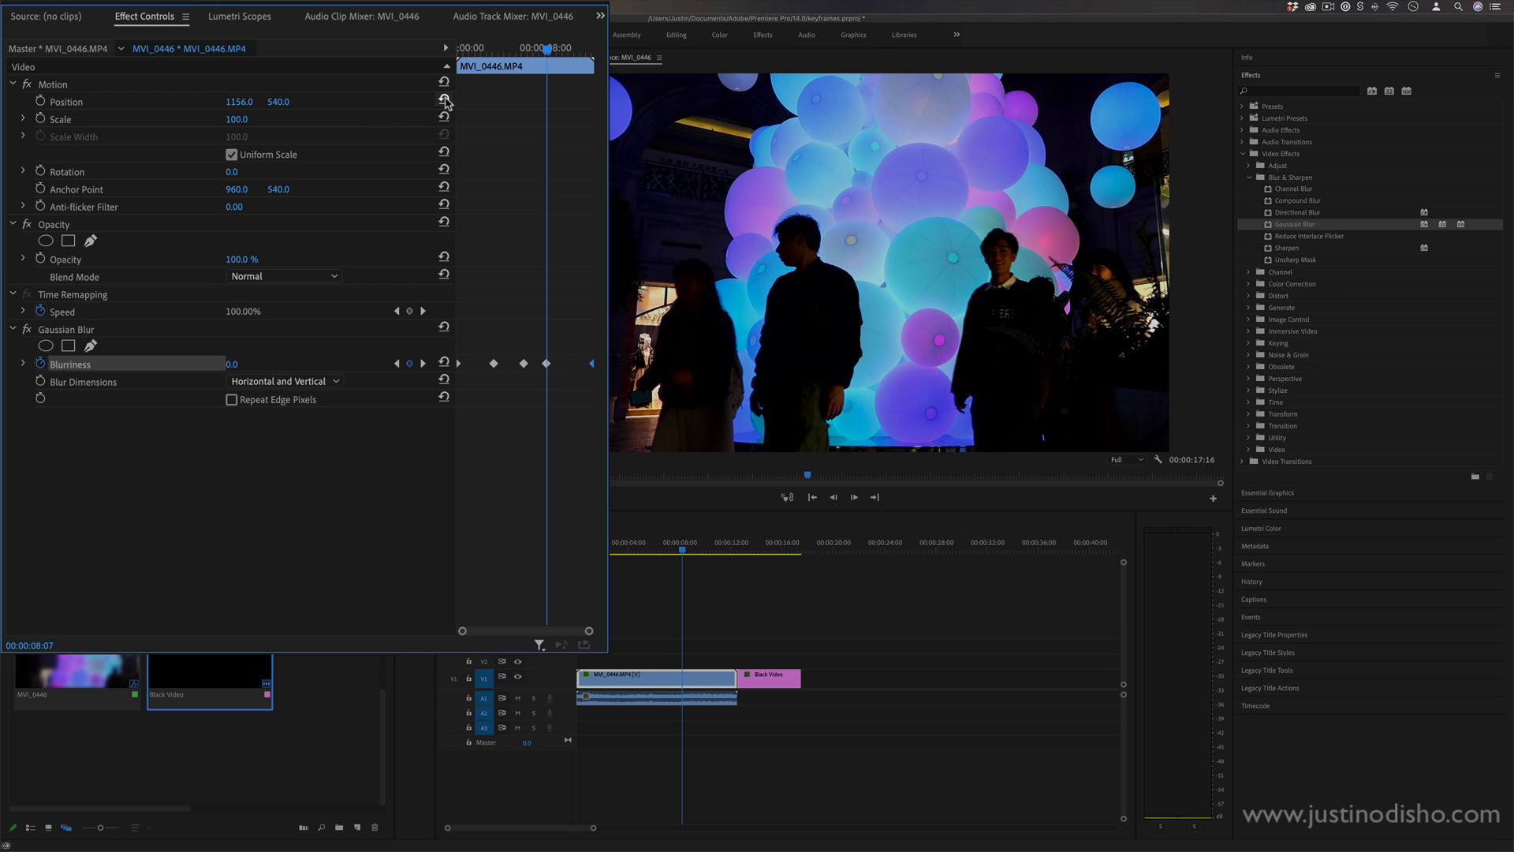
click(444, 98)
Step: Find the Circle video effect and apply it to the Black Video clip, with the playhead at 00:00:13:28
click(651, 548)
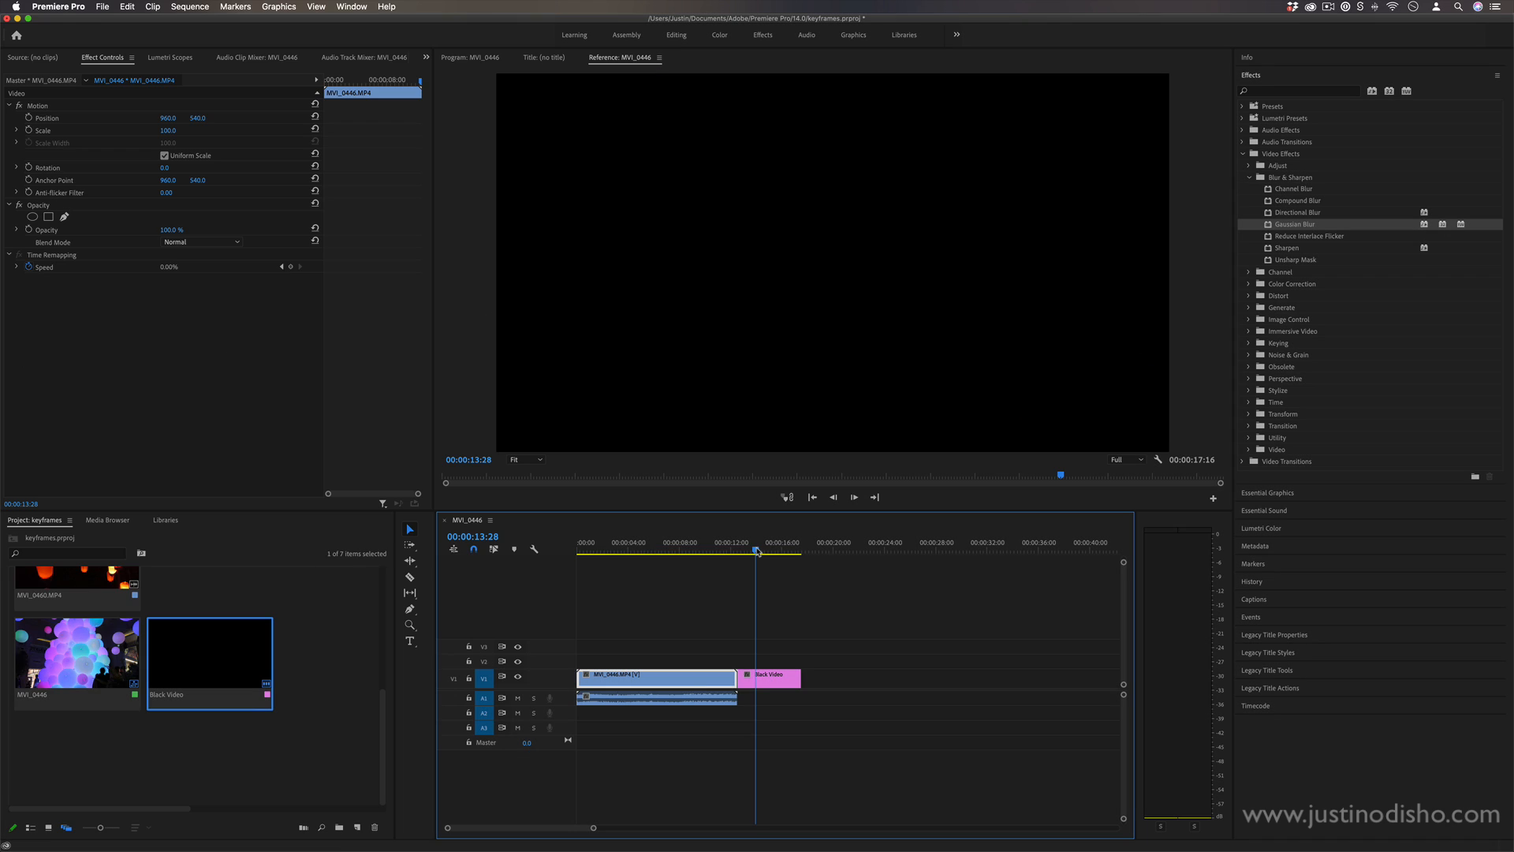
click(777, 678)
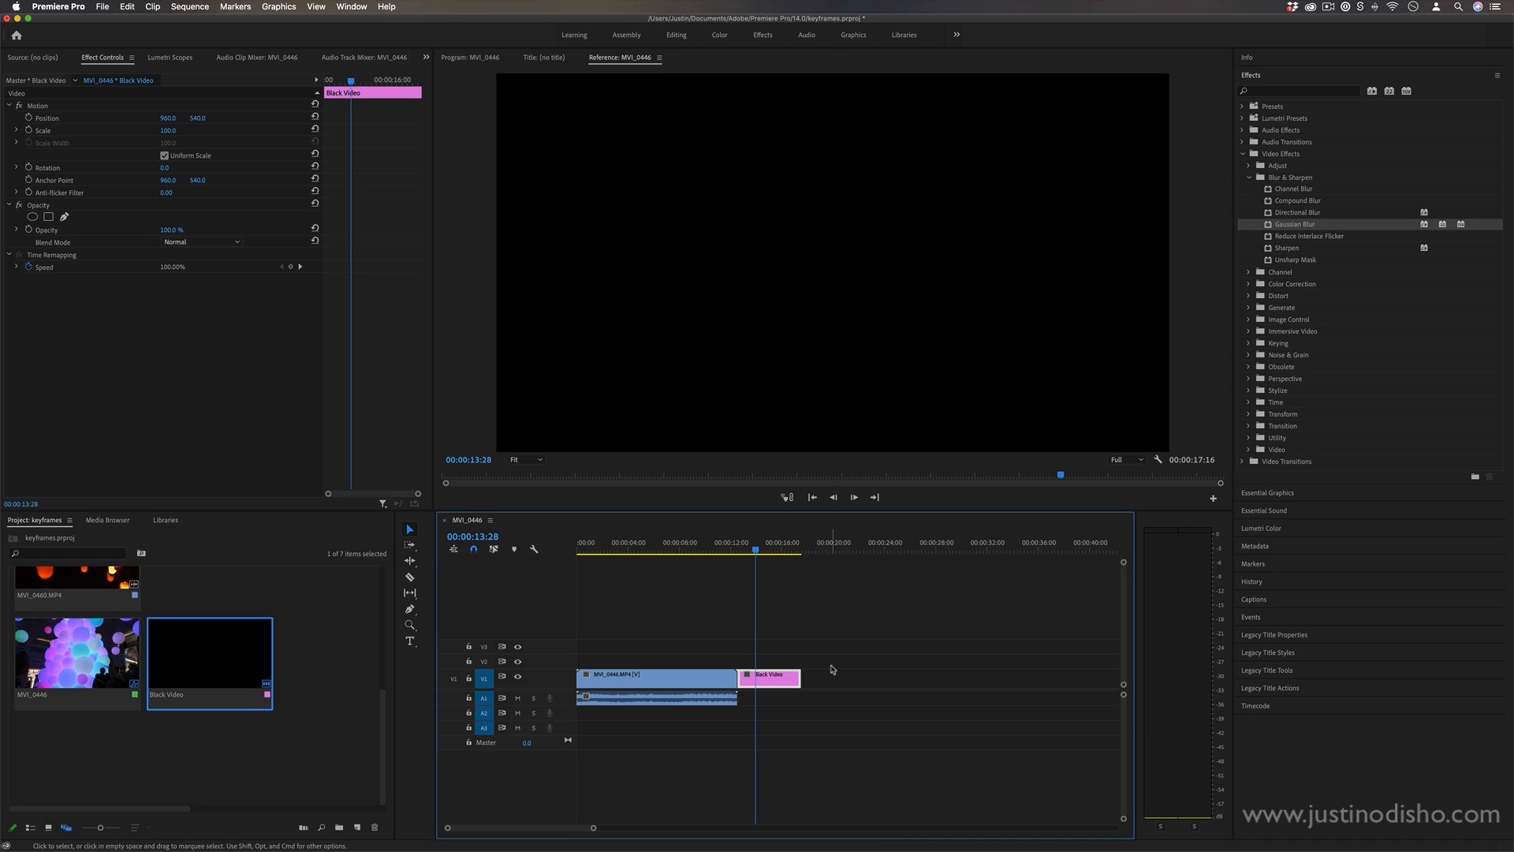
click(1322, 91)
text(c)
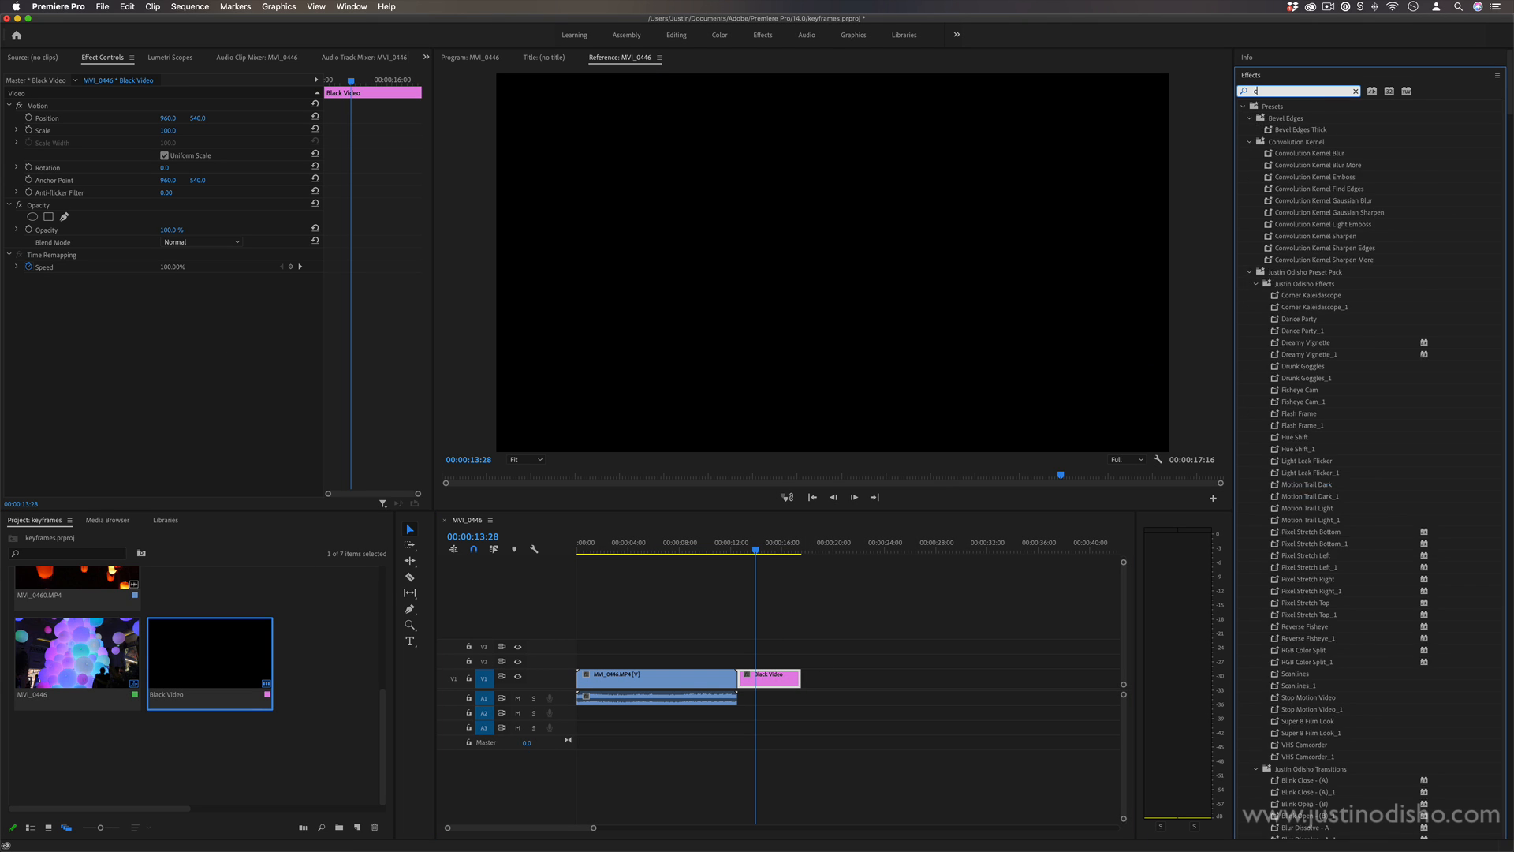
text(ircle)
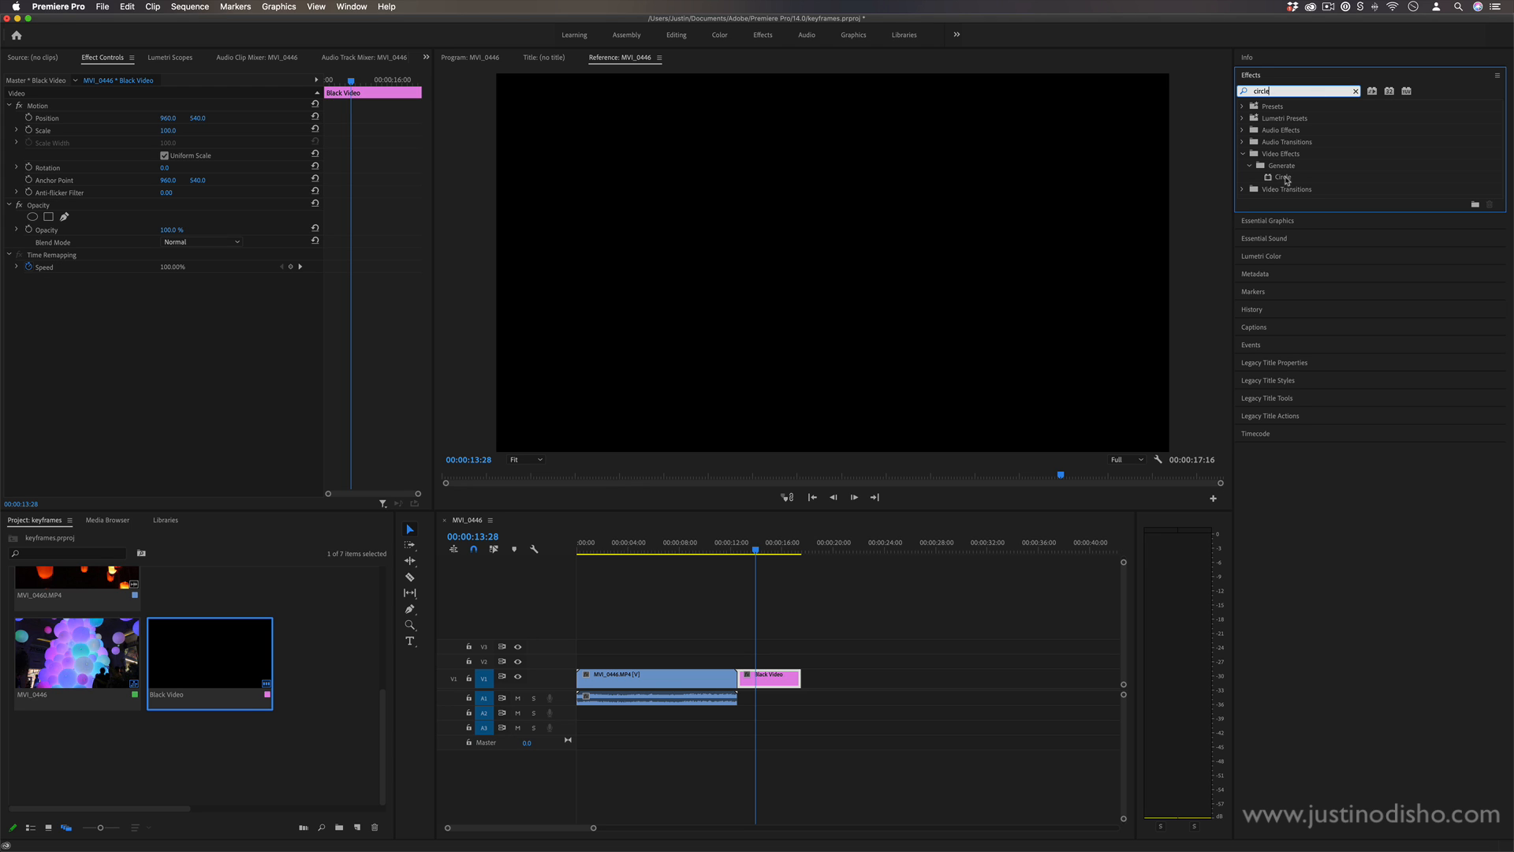
drag(1285, 183, 769, 690)
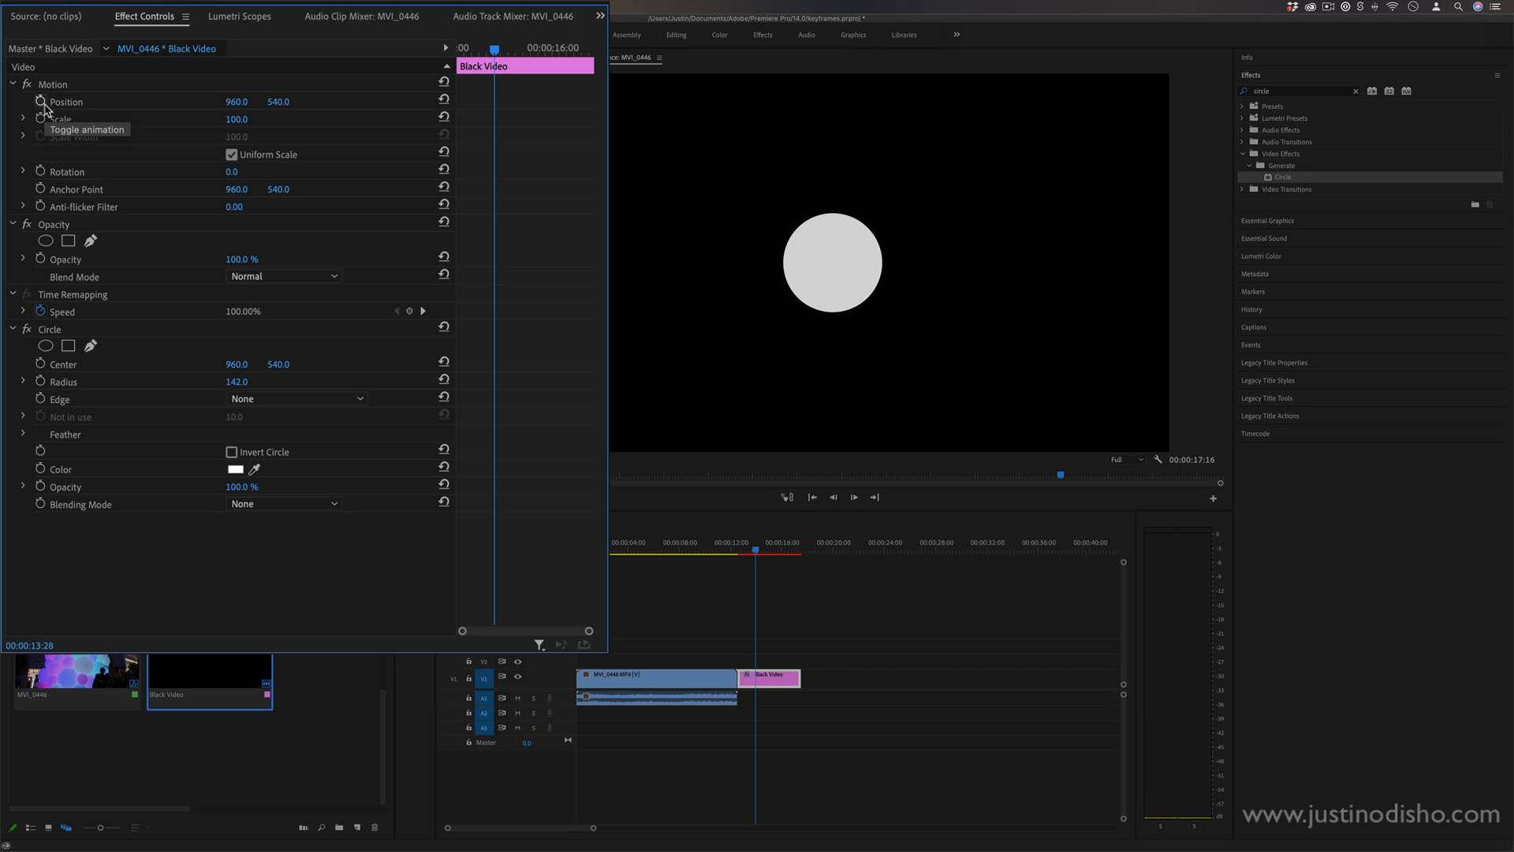
Step: Animate the Black Video's Position with a horizontal value of 398 at 00:00:13:28 and 1463 at 00:00:16:03
click(40, 102)
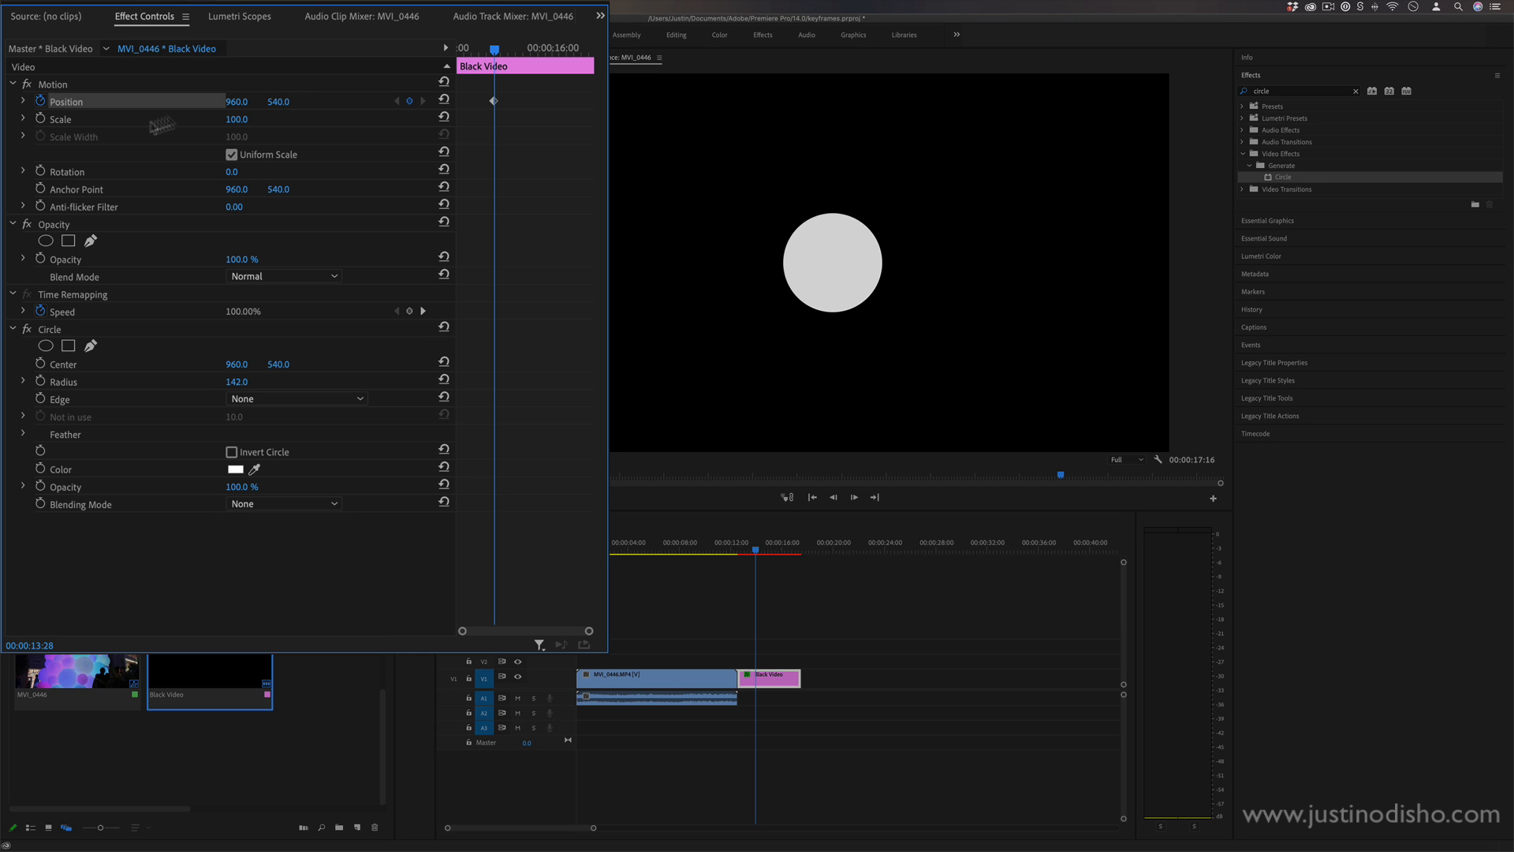
drag(237, 101, 138, 101)
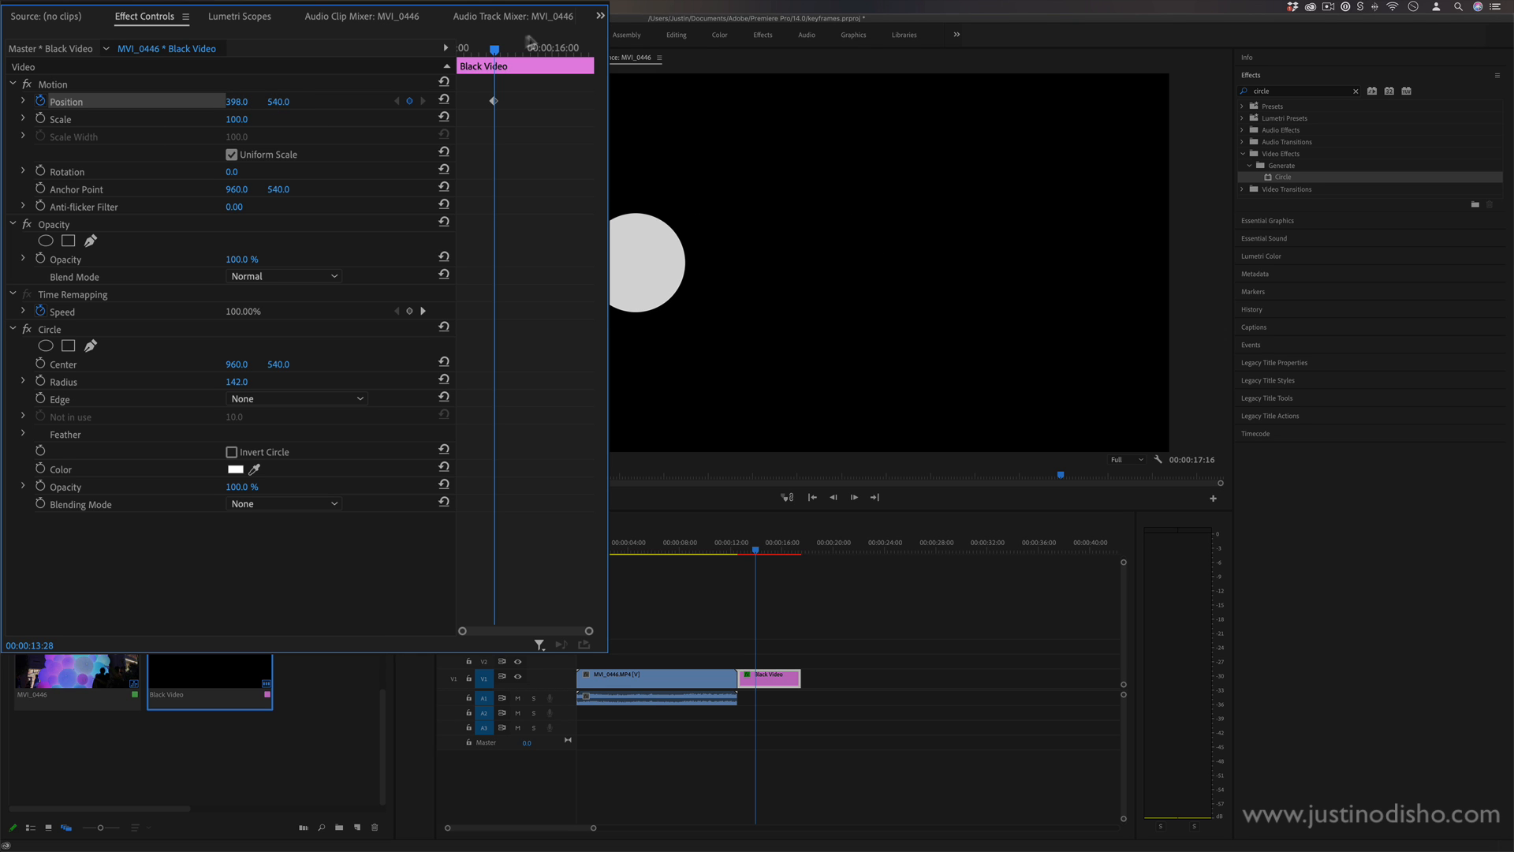
drag(495, 51, 555, 51)
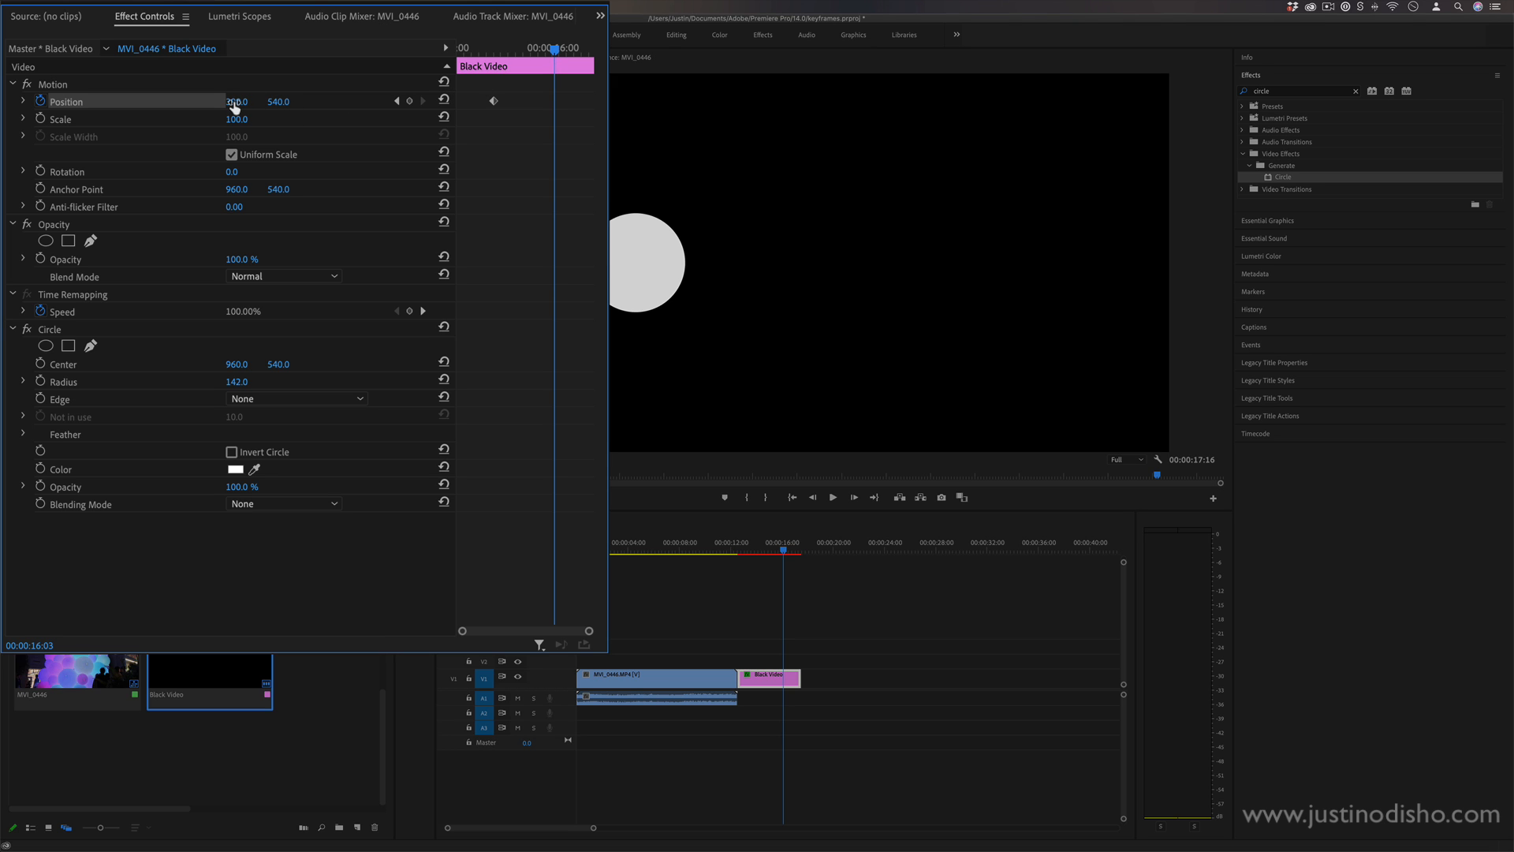
drag(234, 102, 419, 101)
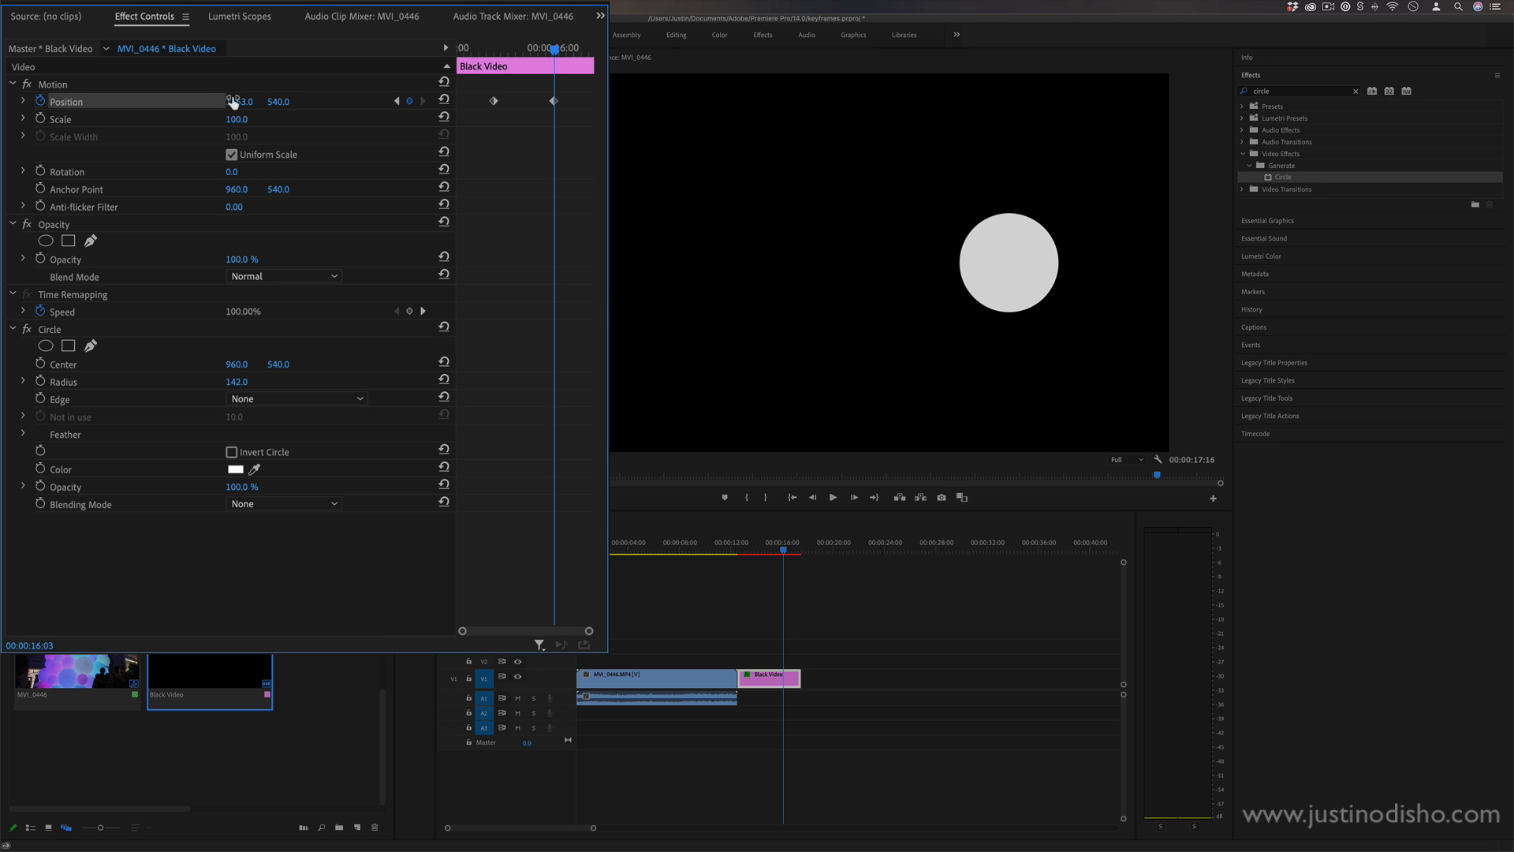
Step: Play back and scrub the circle's linear motion between the two Position keyframes
click(495, 51)
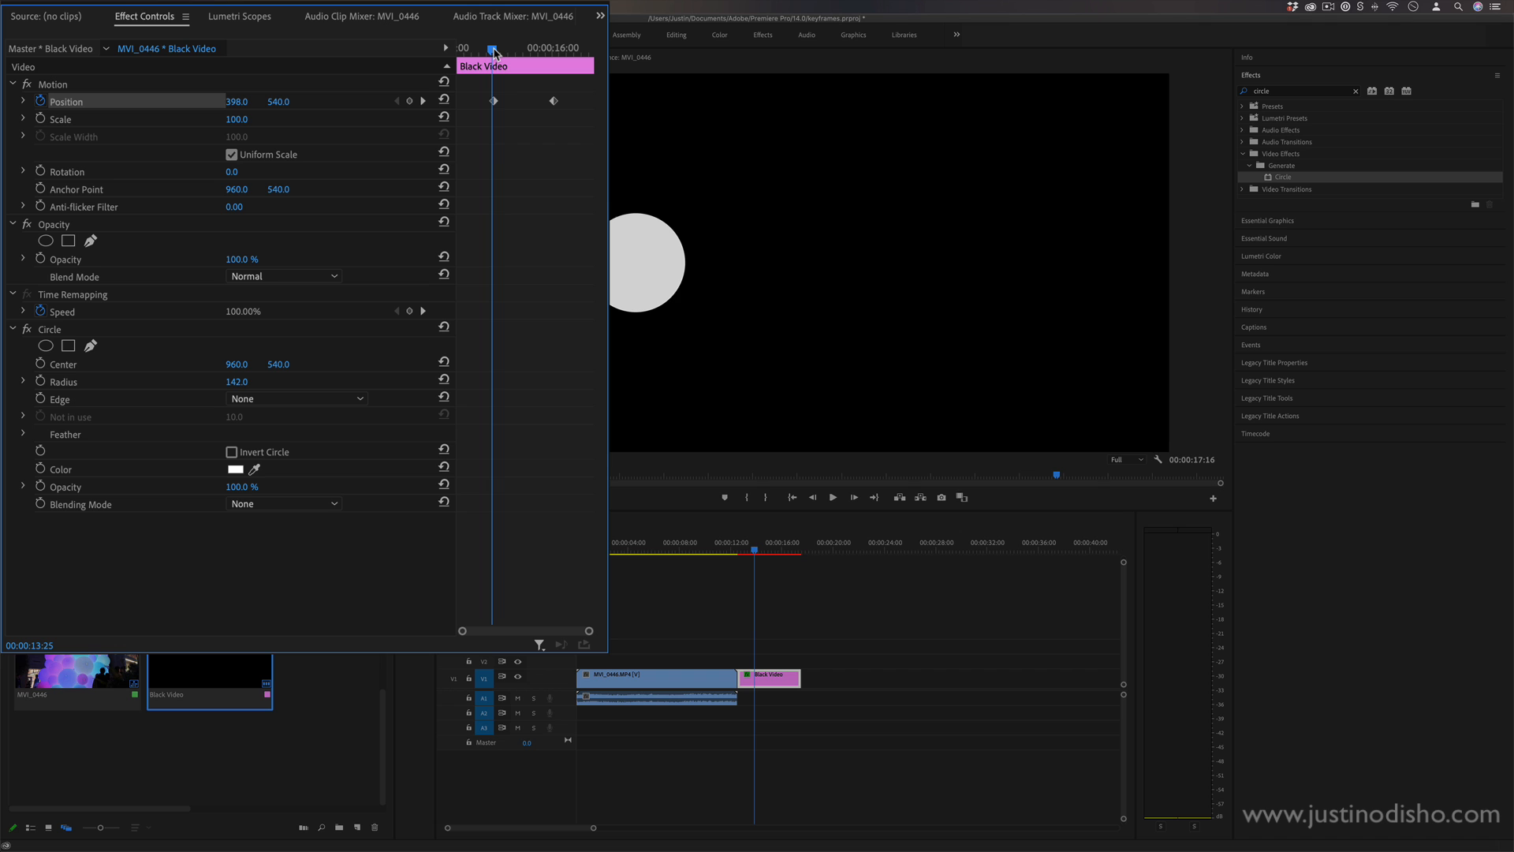
key(space)
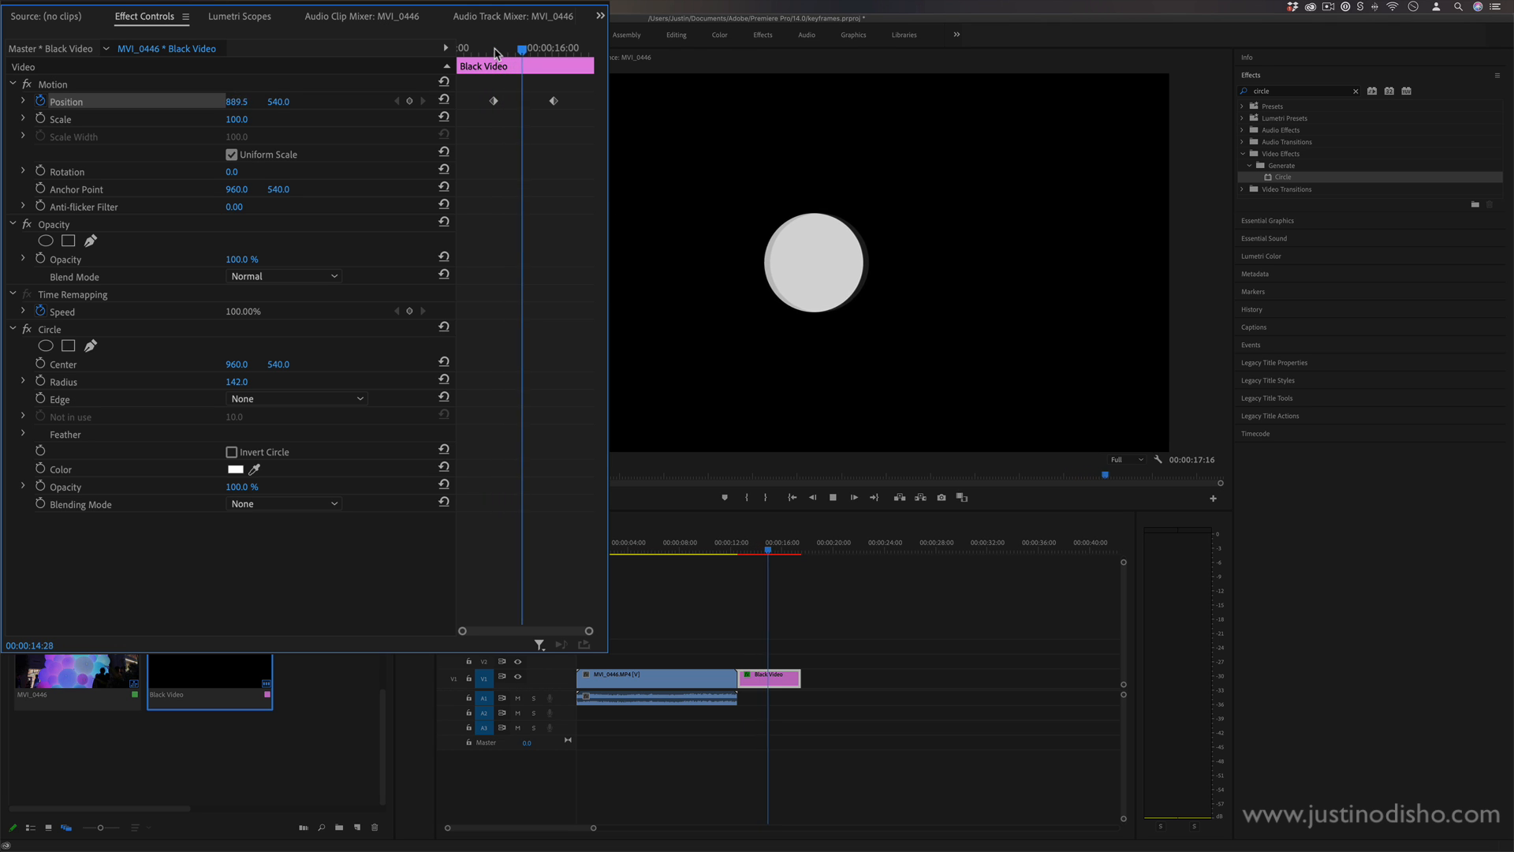
click(494, 51)
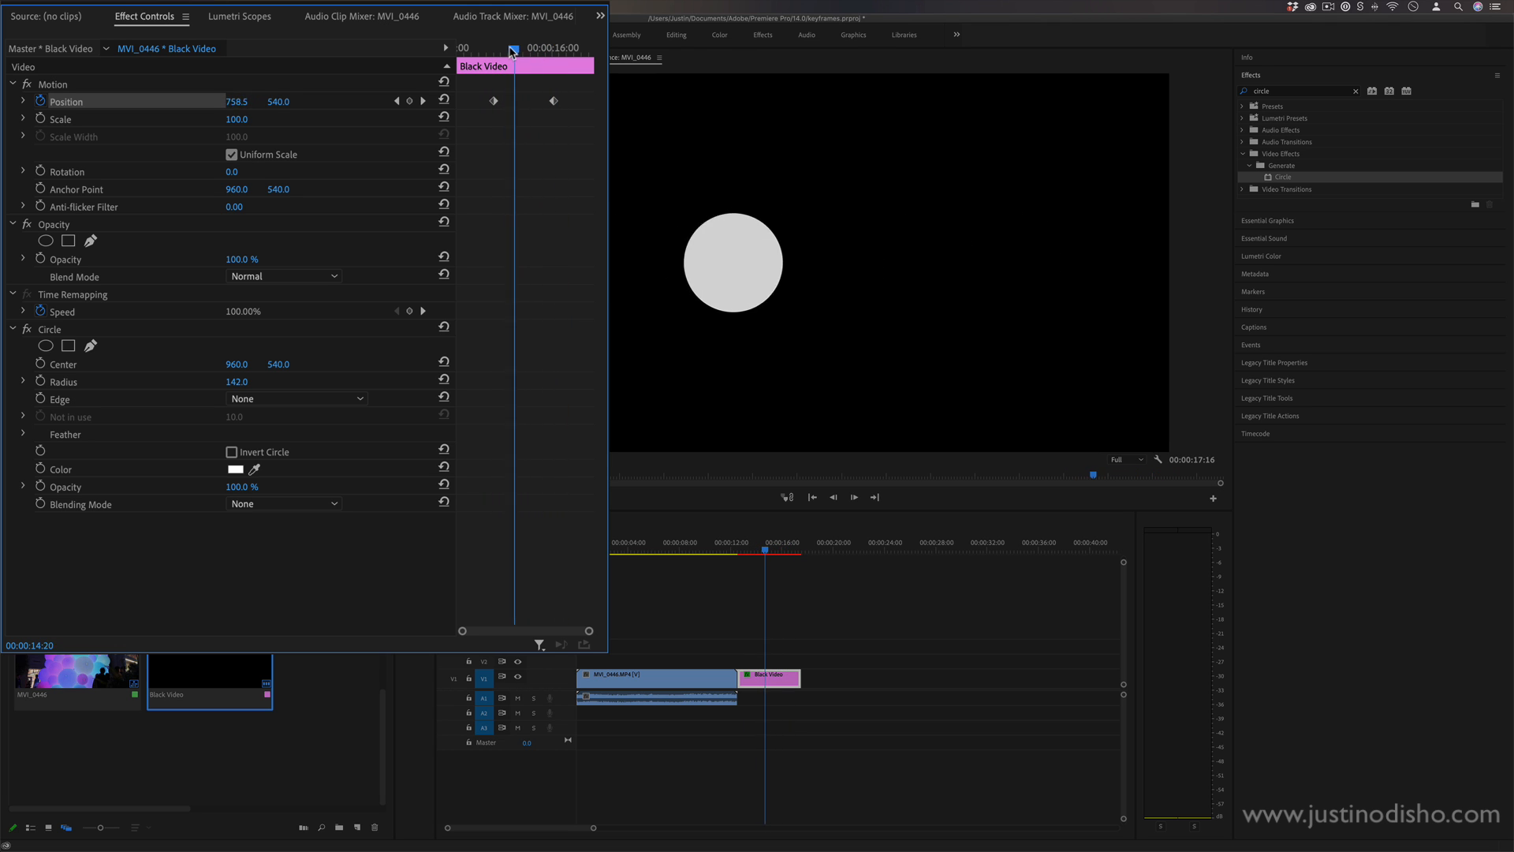
mouse_move(495, 54)
mouse_down()
mouse_move(557, 59)
mouse_move(519, 64)
mouse_up()
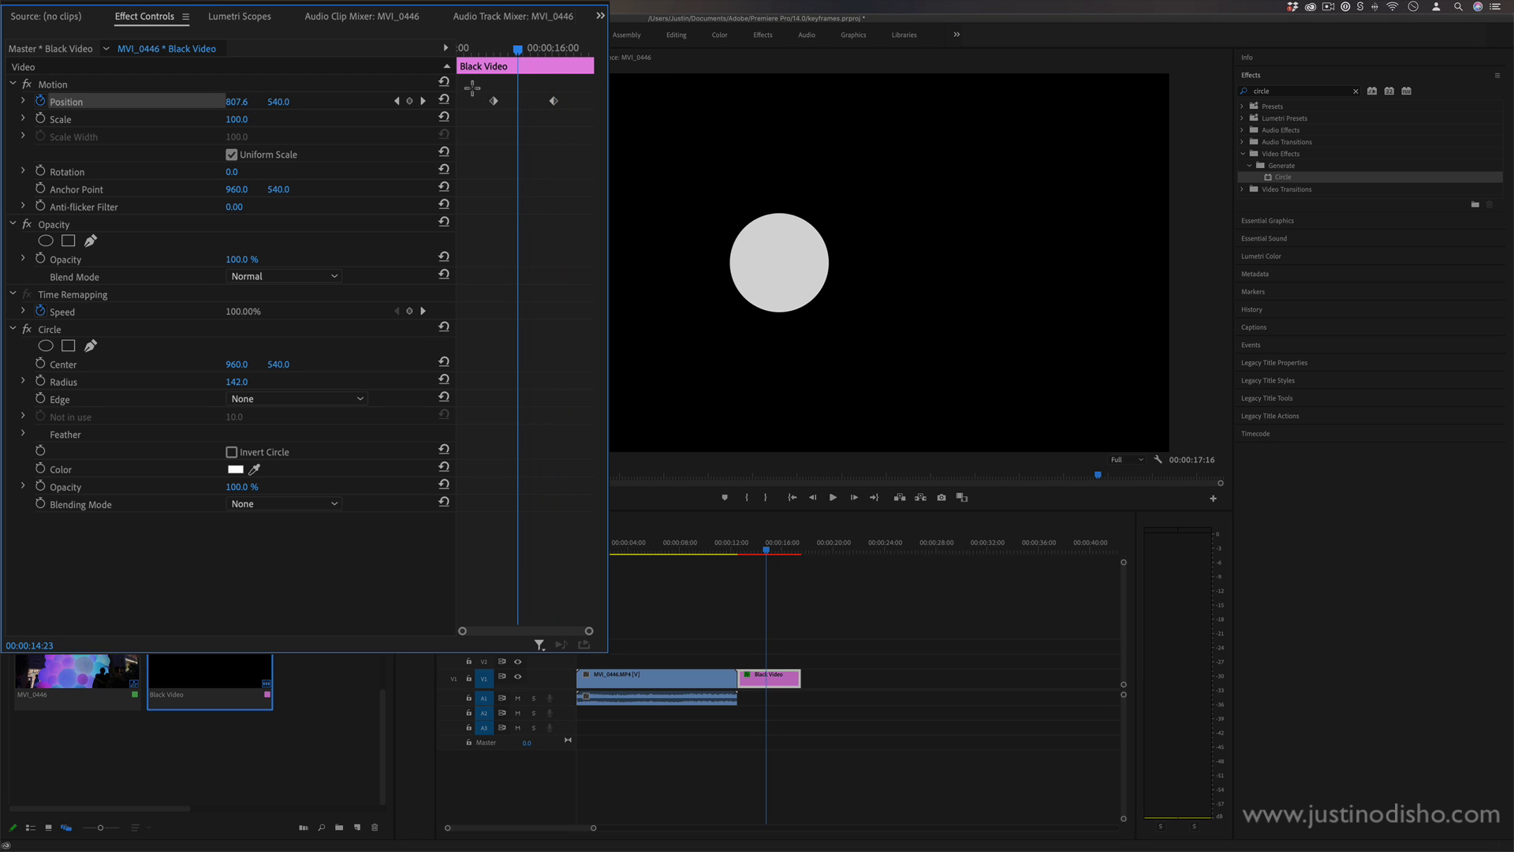
Step: Apply Ease Out temporal interpolation to the first Position keyframe
drag(471, 85, 566, 132)
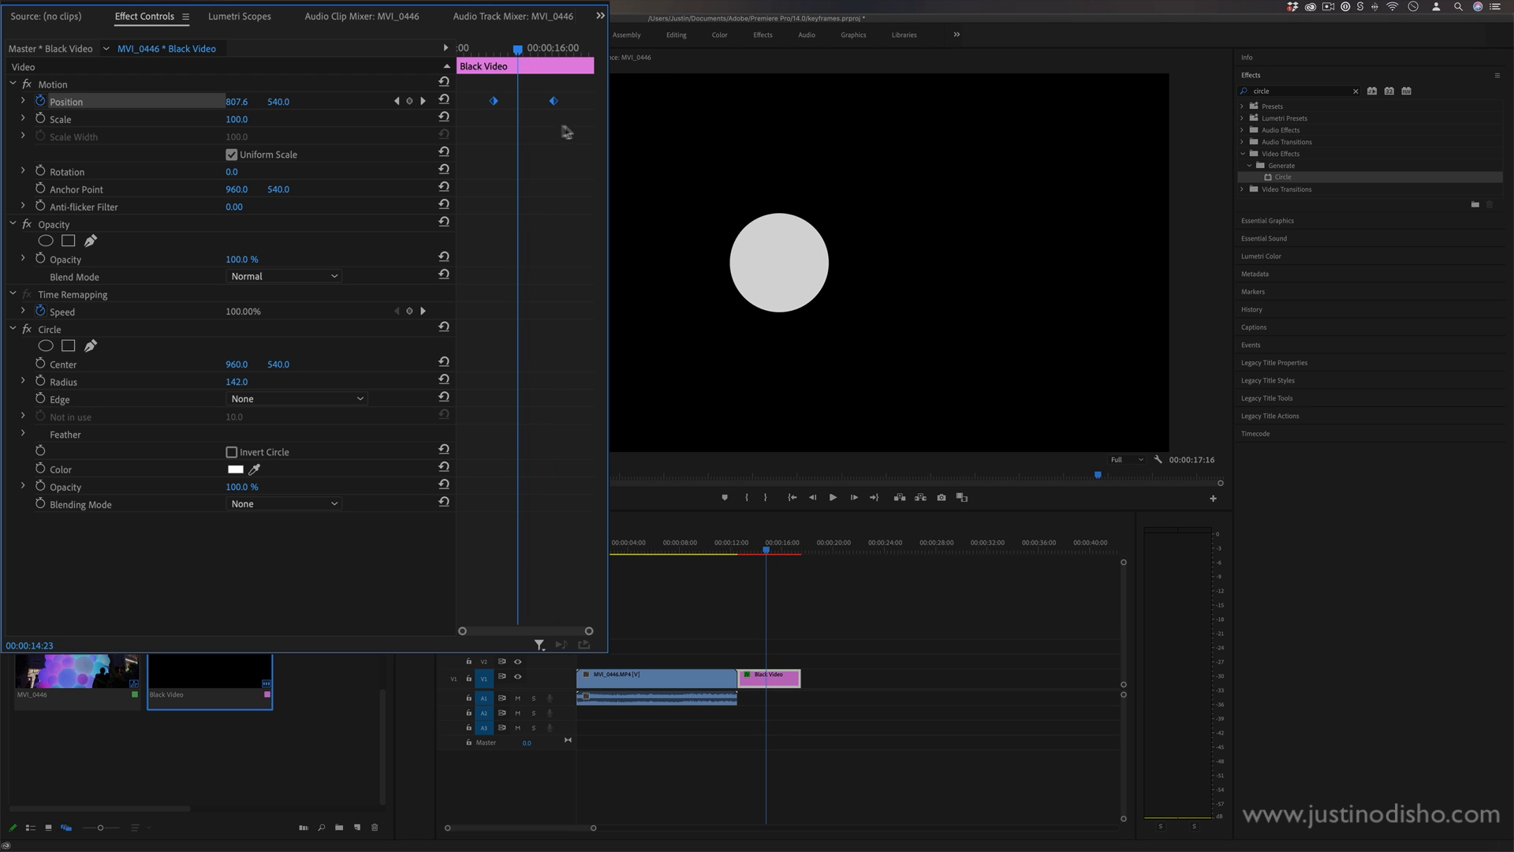
right_click(478, 105)
key(Escape)
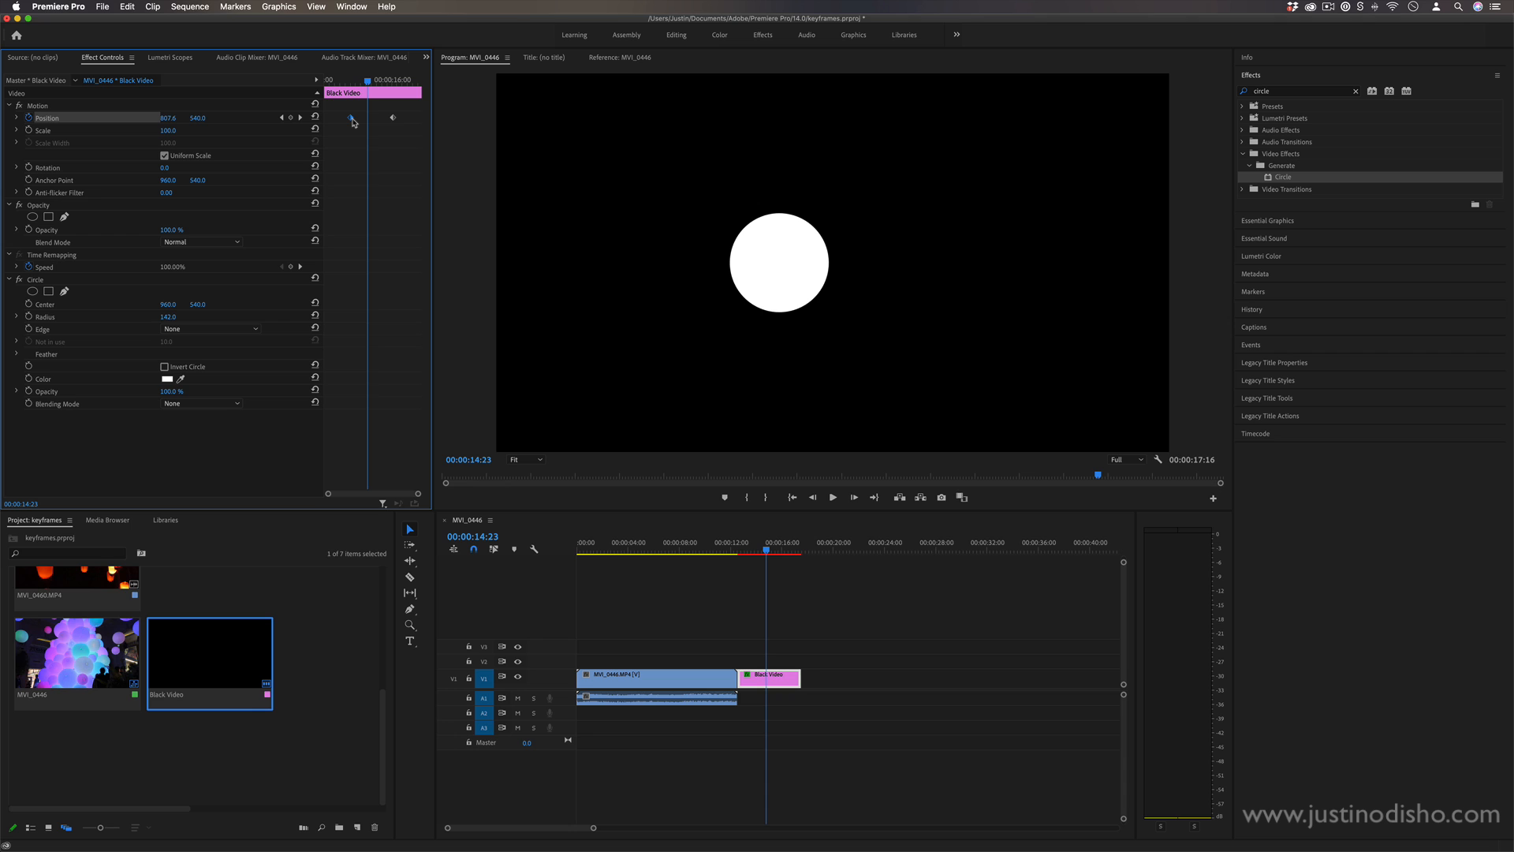
right_click(351, 119)
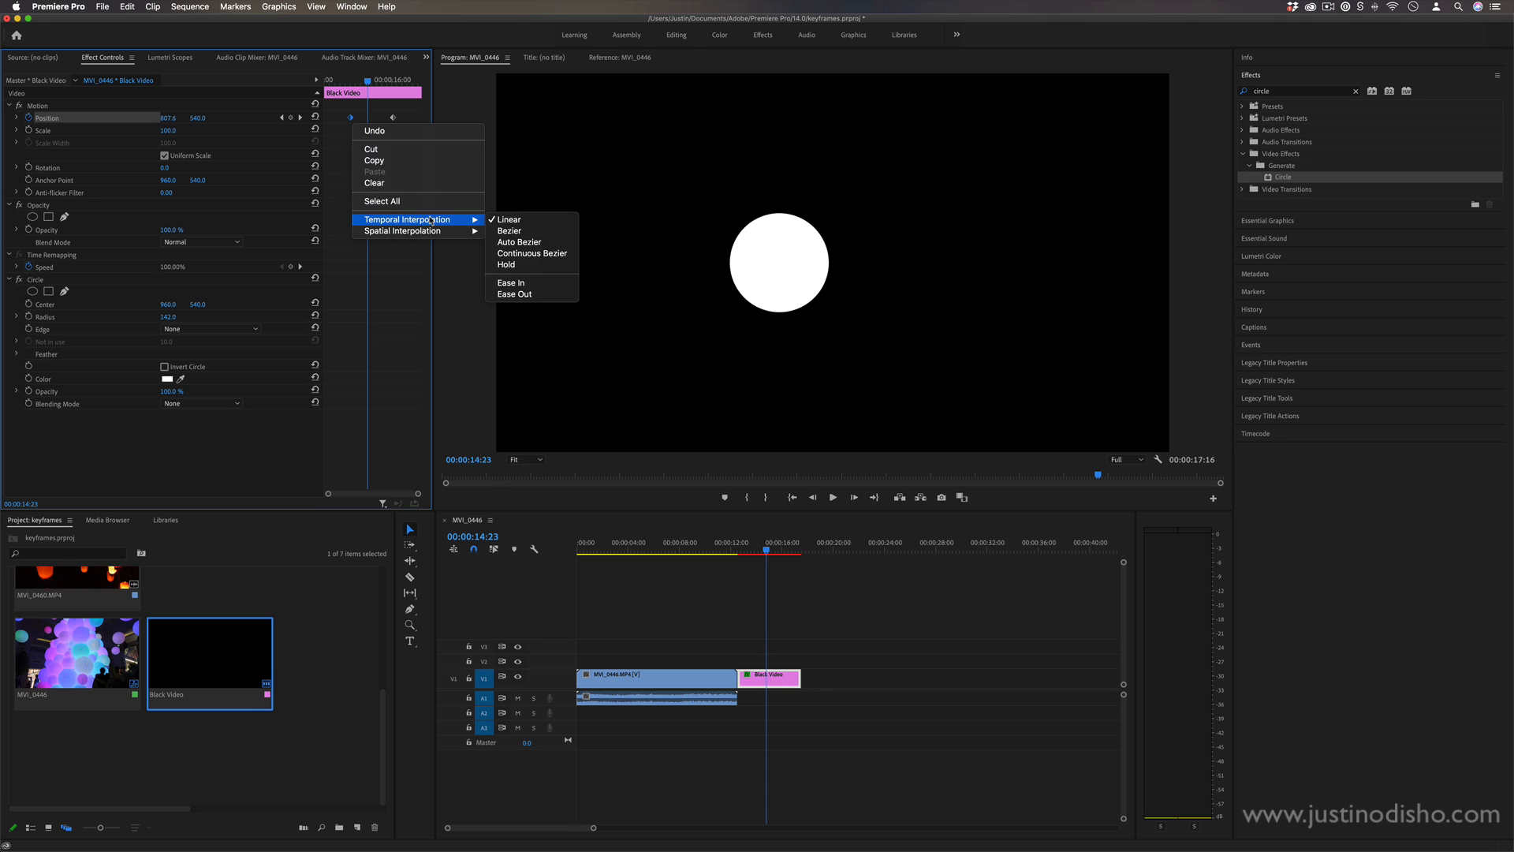
mouse_move(442, 220)
click(448, 293)
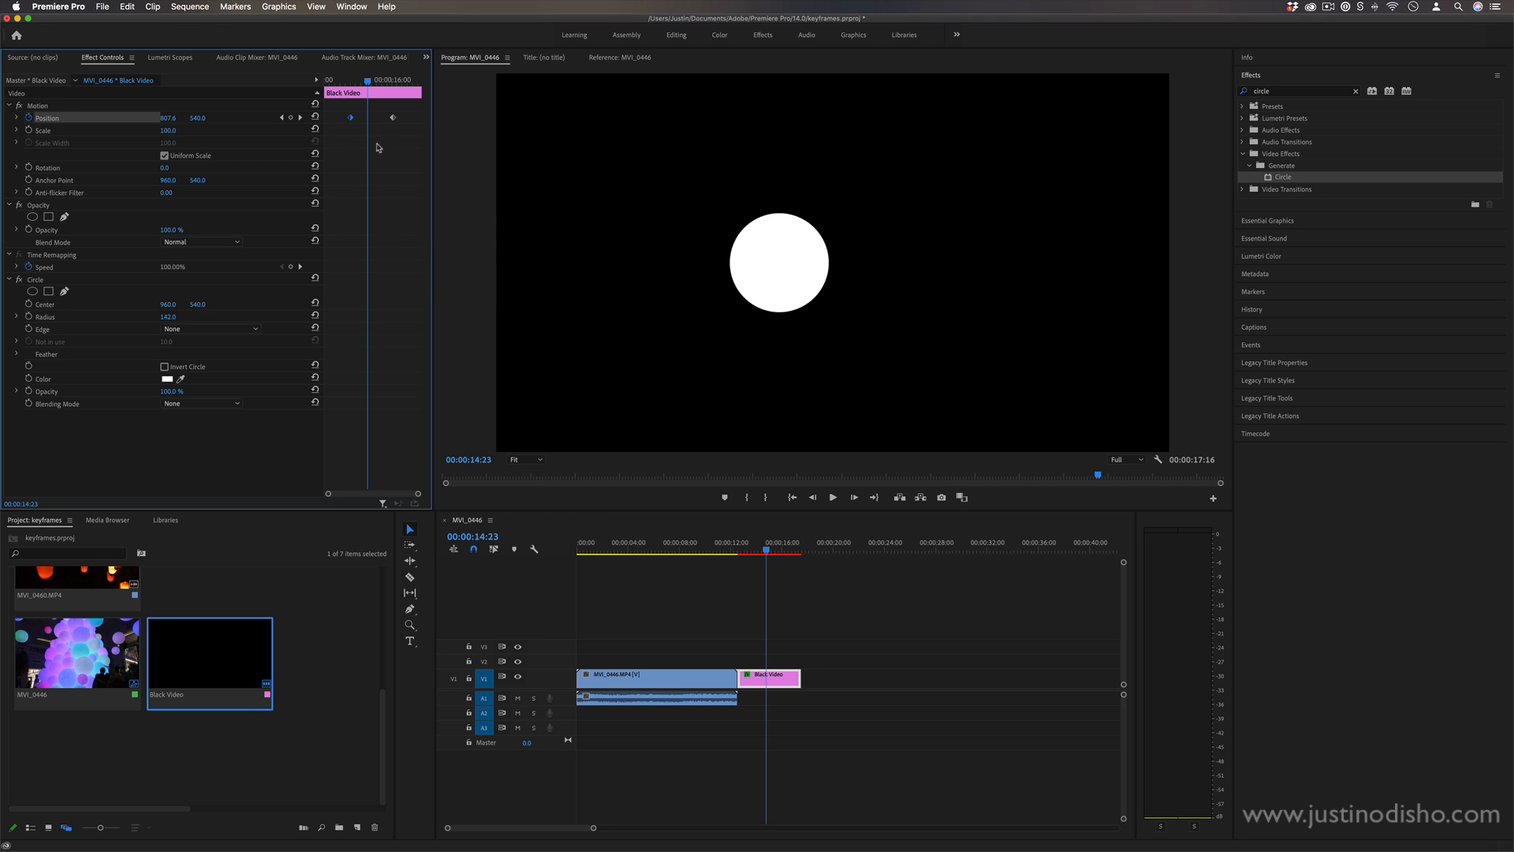
right_click(353, 122)
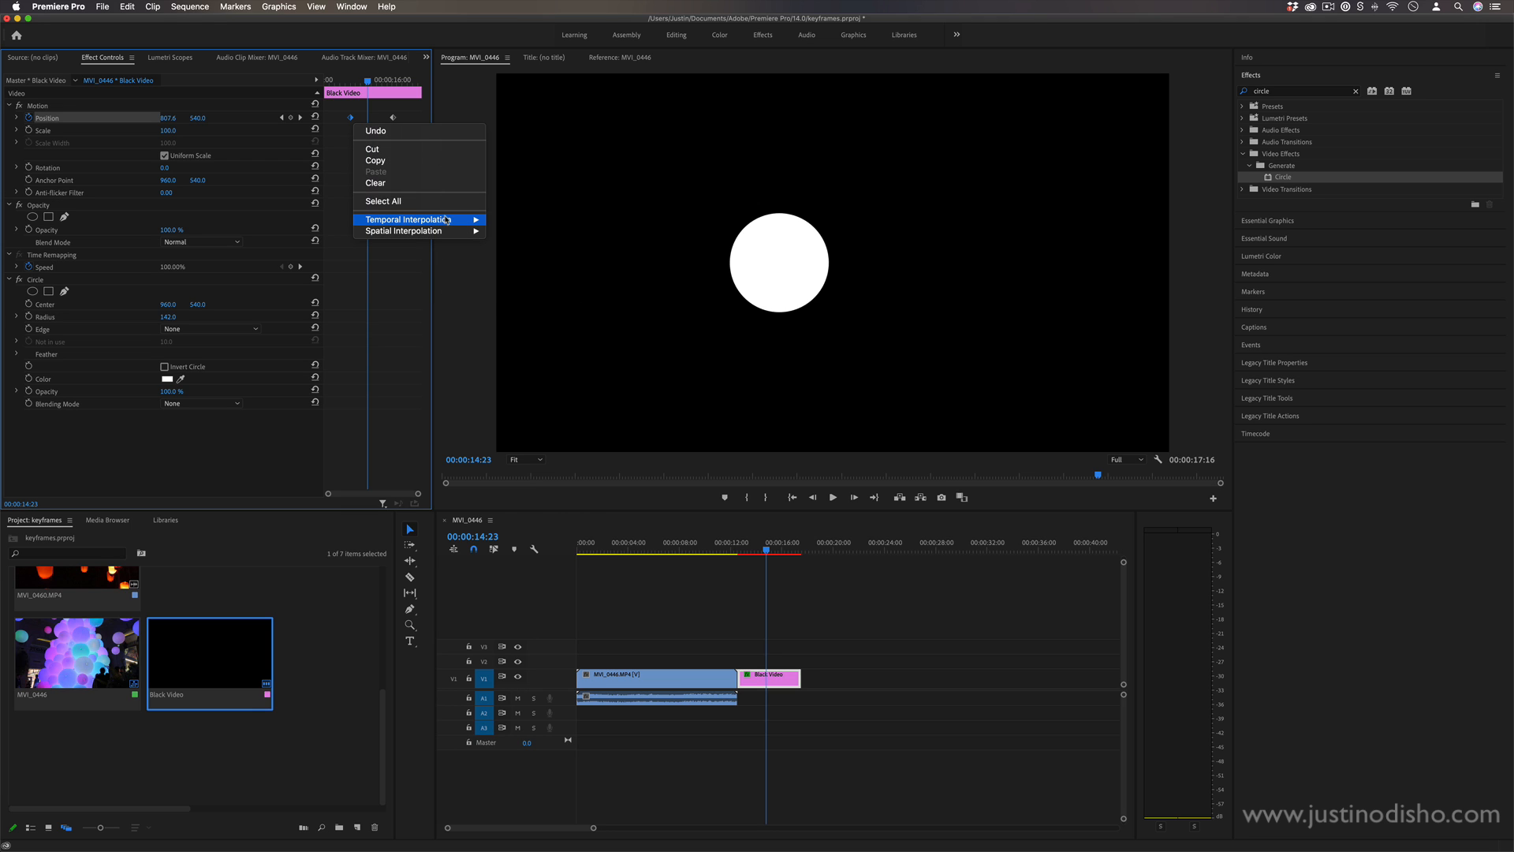
click(524, 295)
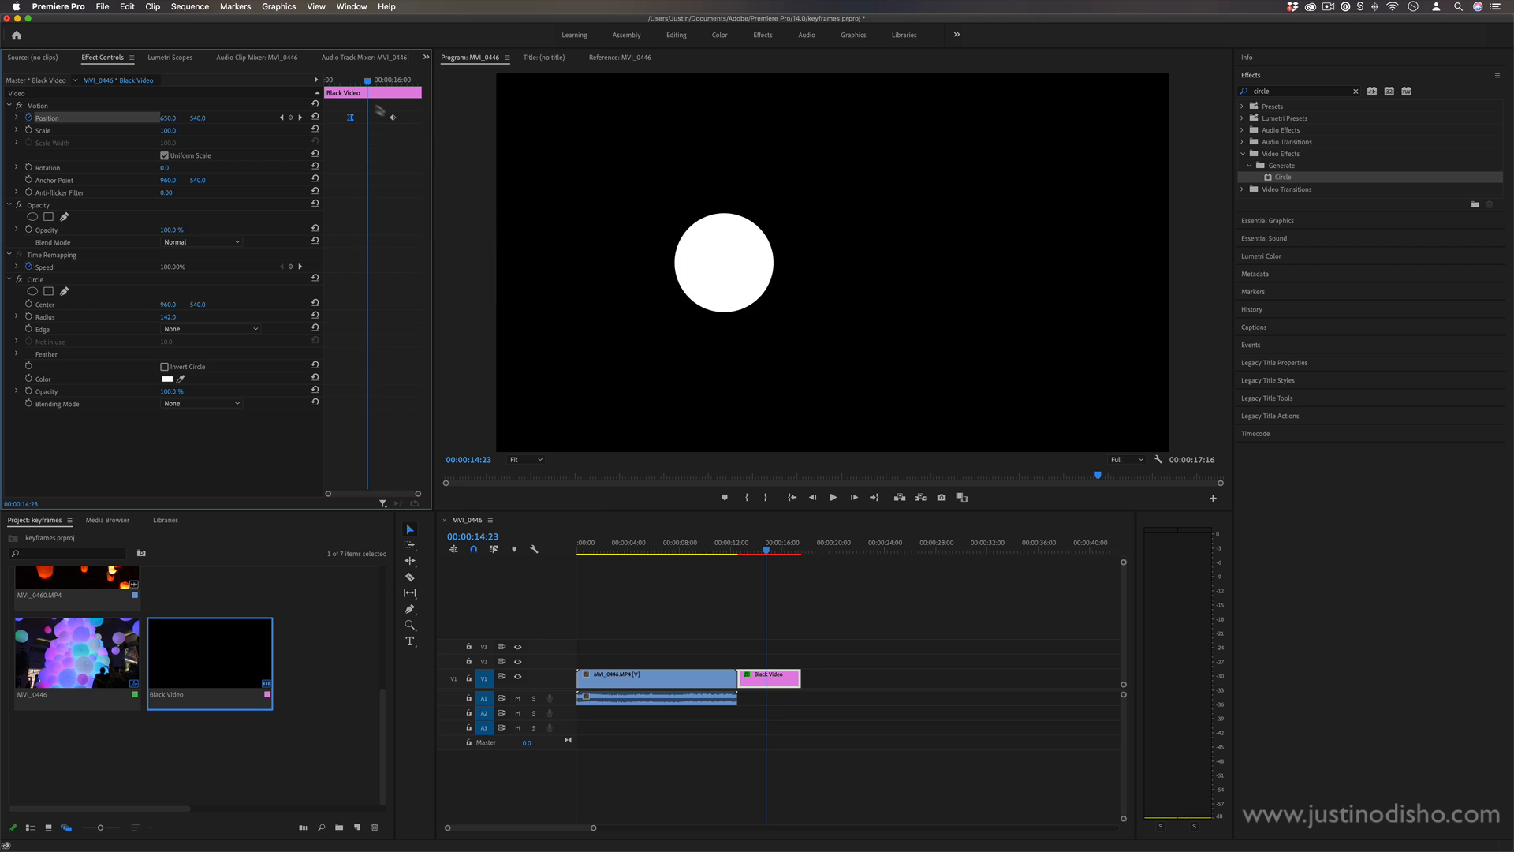
Step: Play back the circle's eased motion from the first Position keyframe to past the second
drag(353, 85, 349, 80)
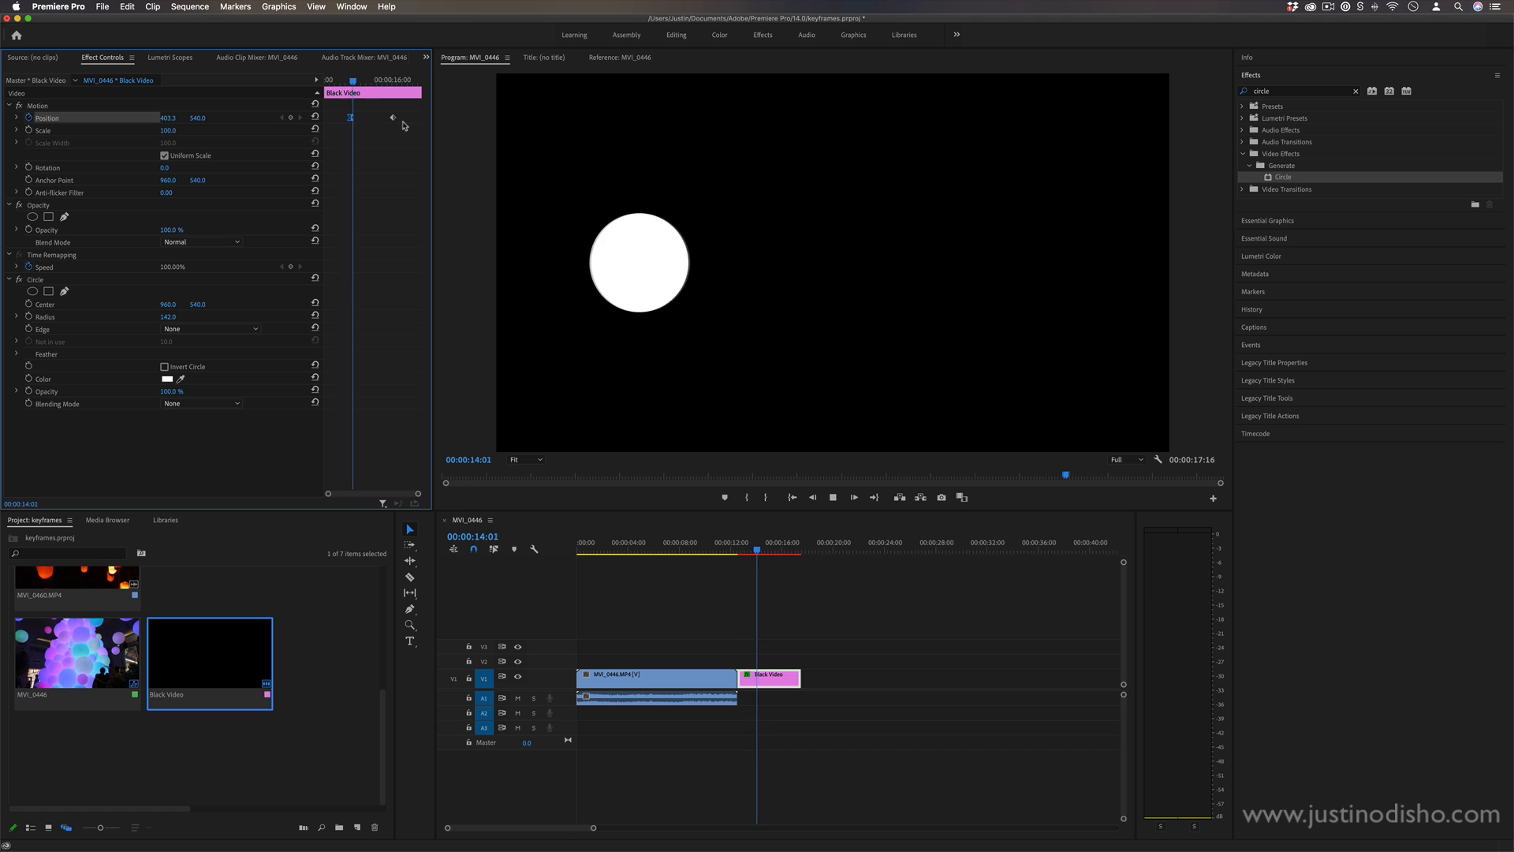
key(space)
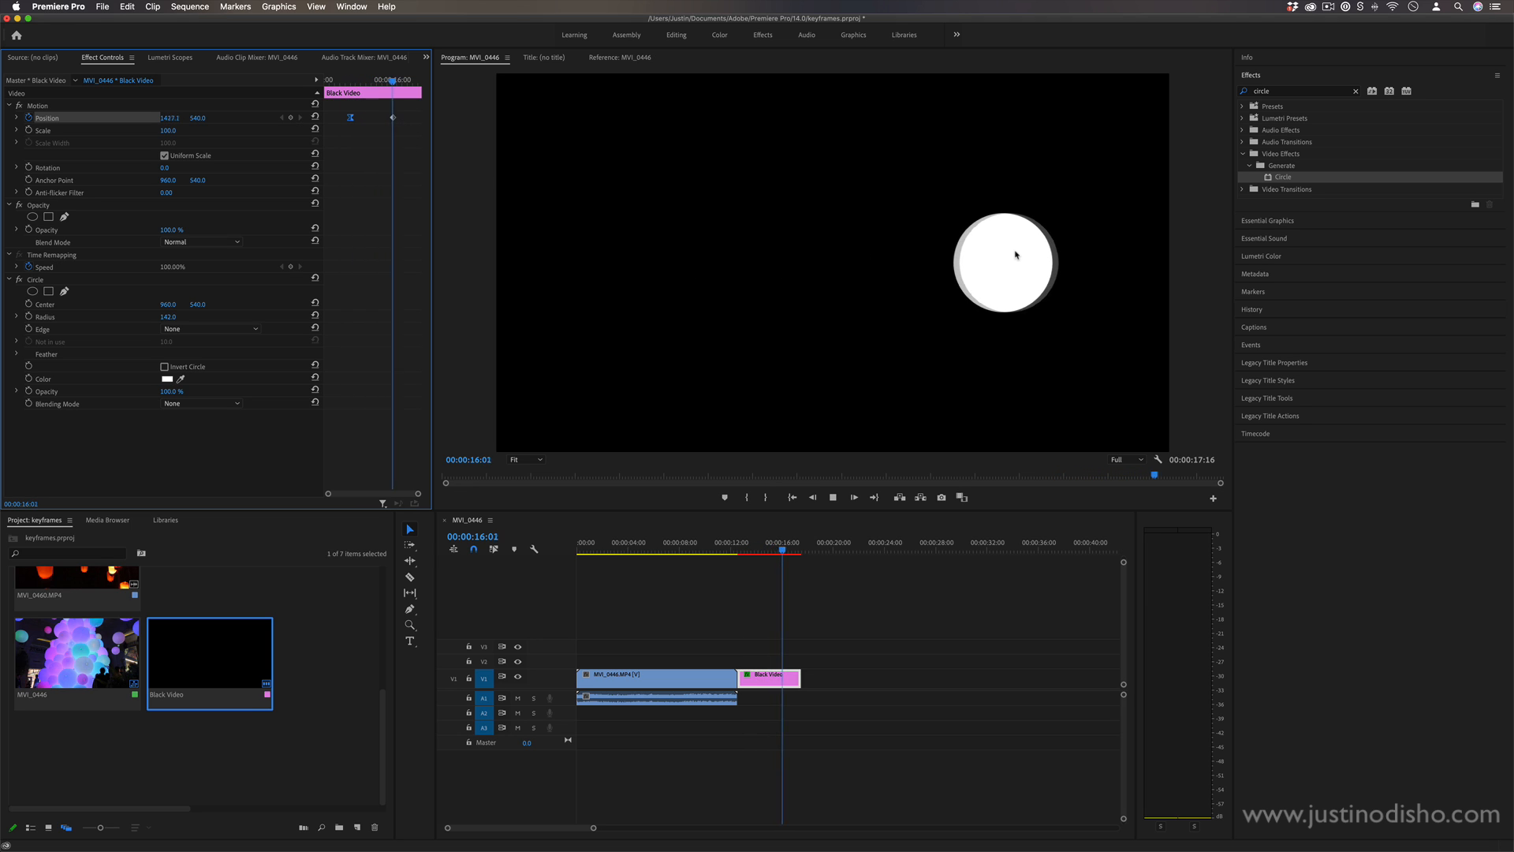
key(space)
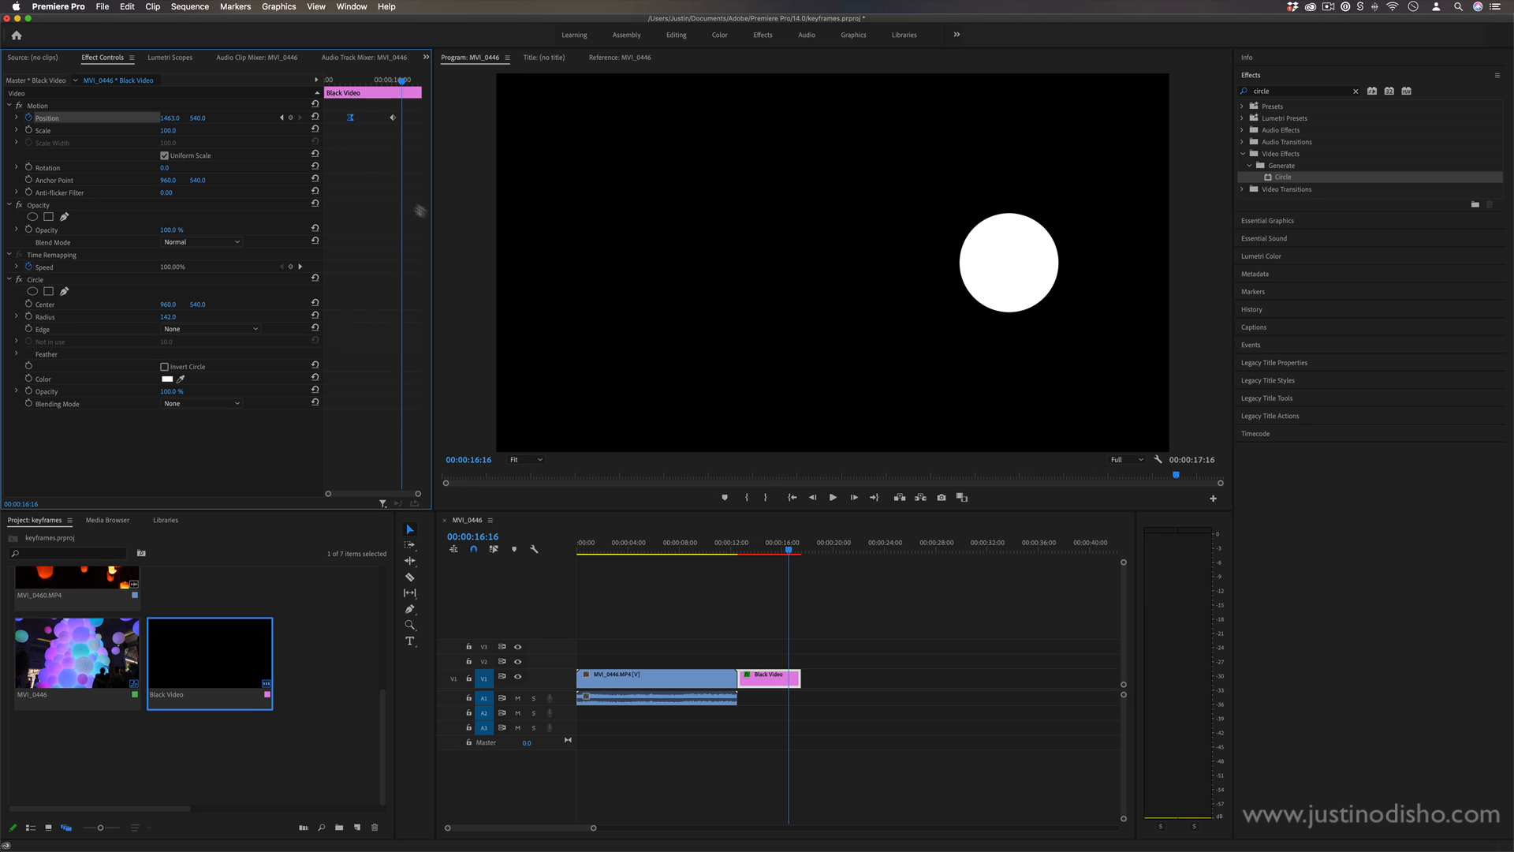
Step: Expand Position's velocity graph and scrub through the move to compare the circle's speed with the curve
click(16, 118)
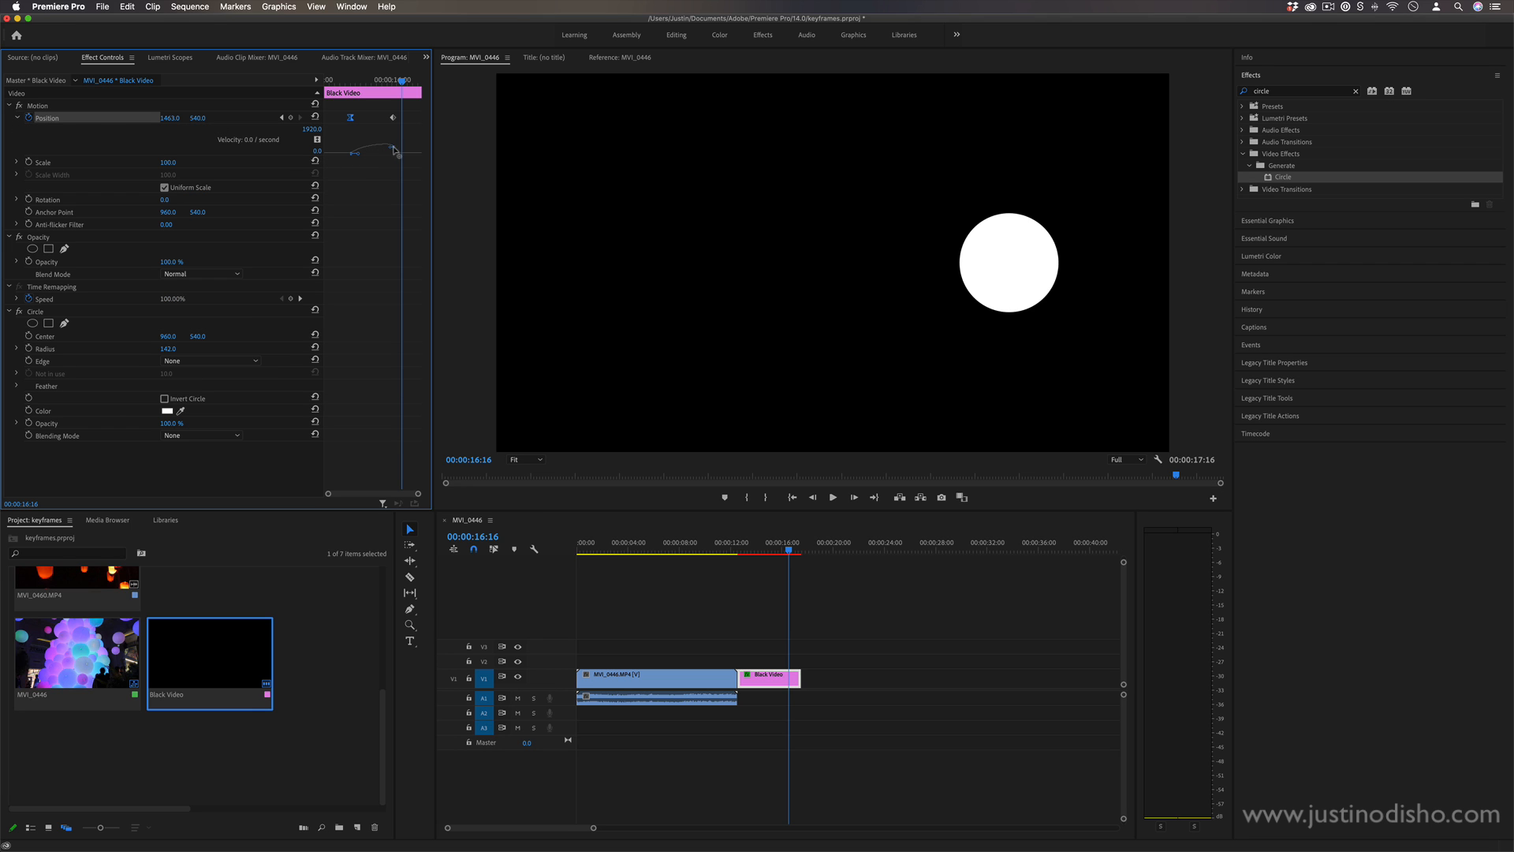
drag(357, 81, 367, 82)
drag(516, 51, 548, 51)
drag(411, 75, 355, 82)
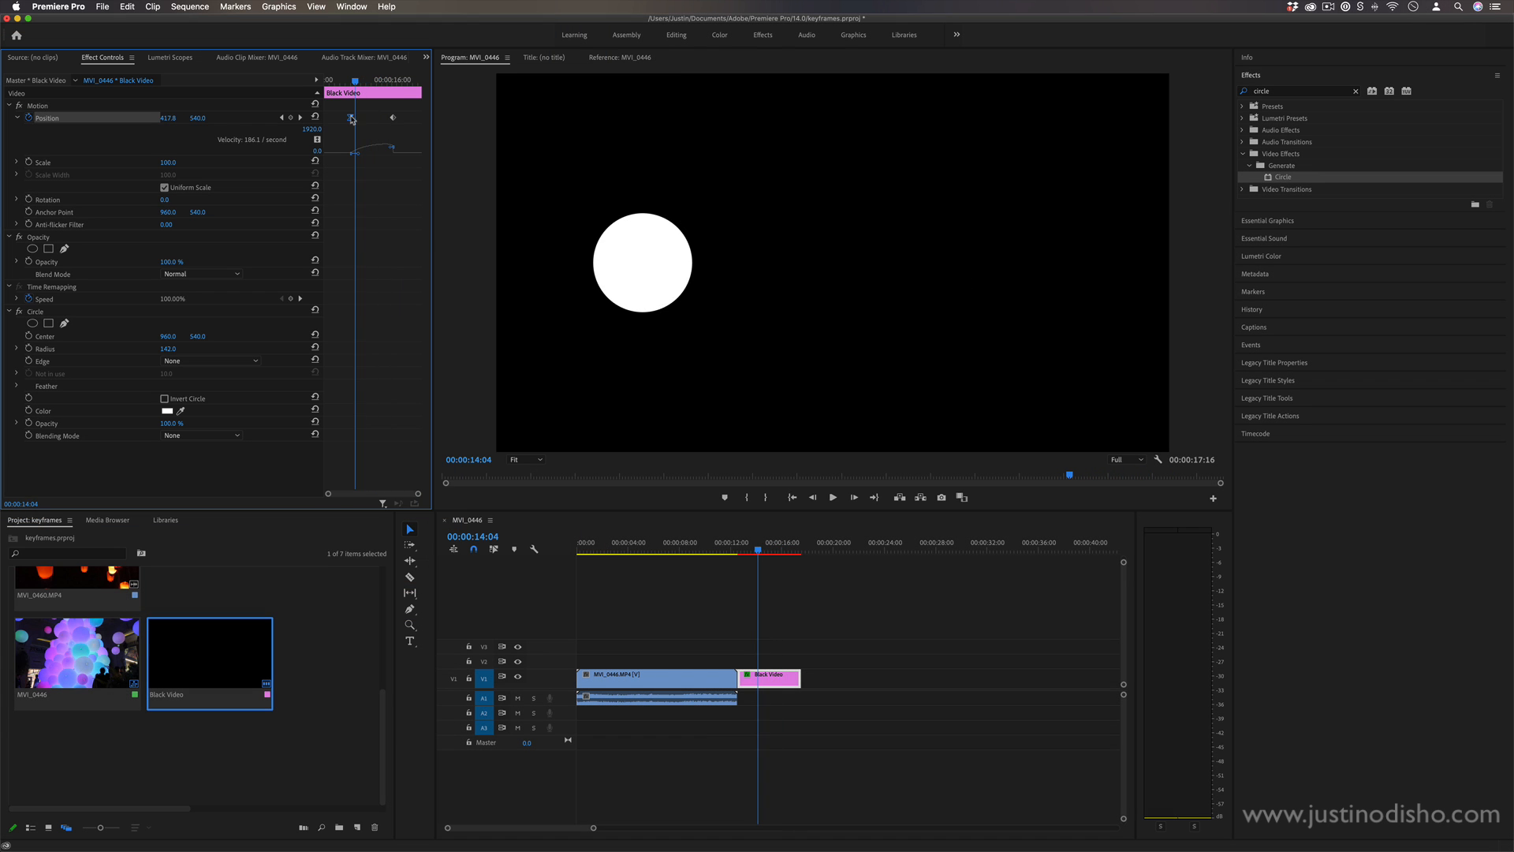
Step: Set the first Position keyframe's temporal interpolation back to Linear and scrub to 00:00:14:16
right_click(351, 120)
mouse_move(422, 217)
click(513, 216)
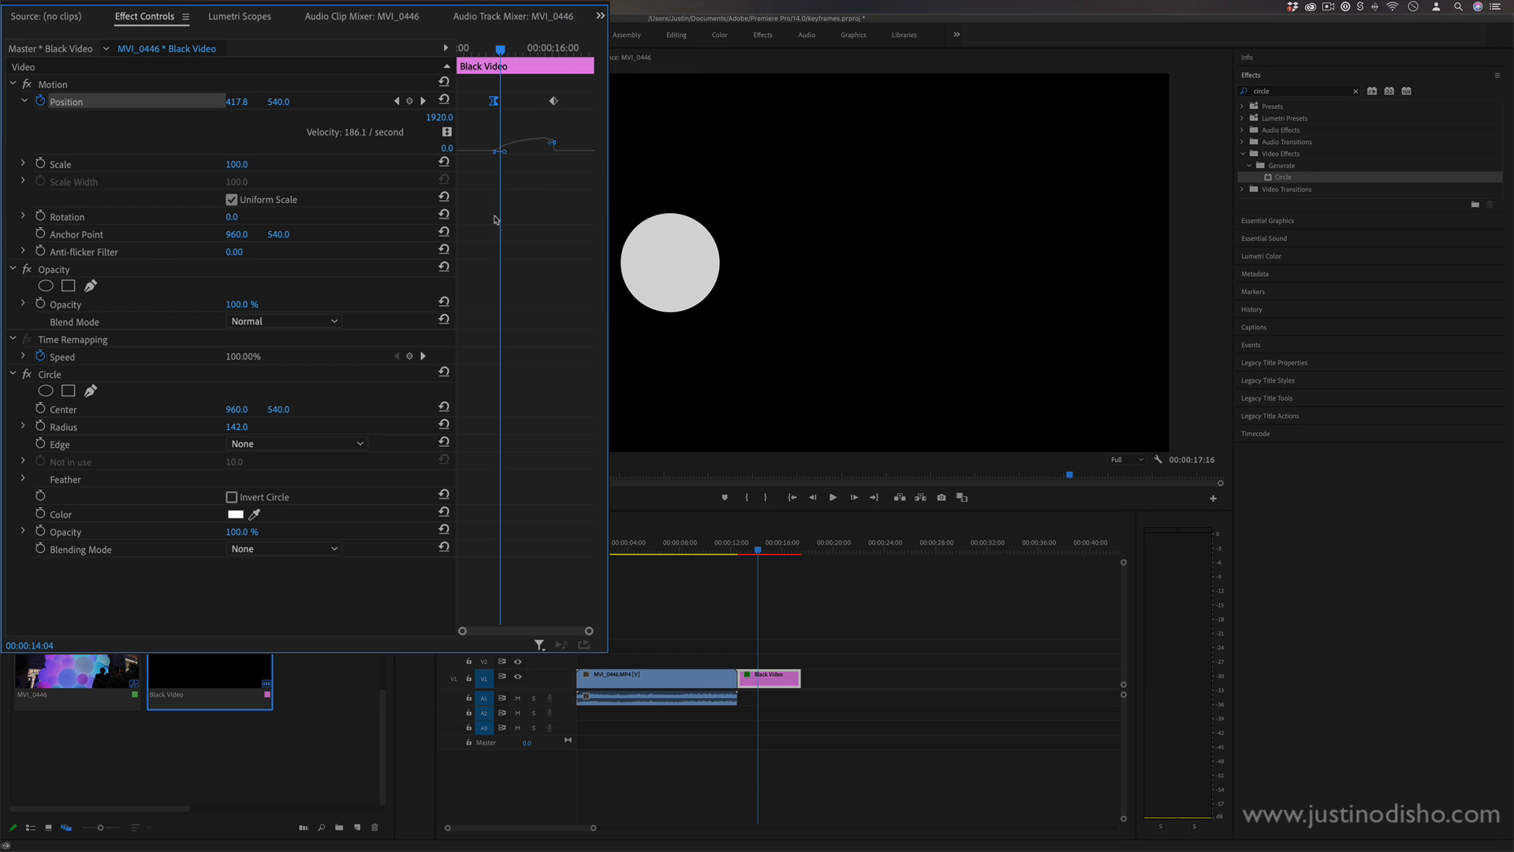
drag(355, 81, 364, 119)
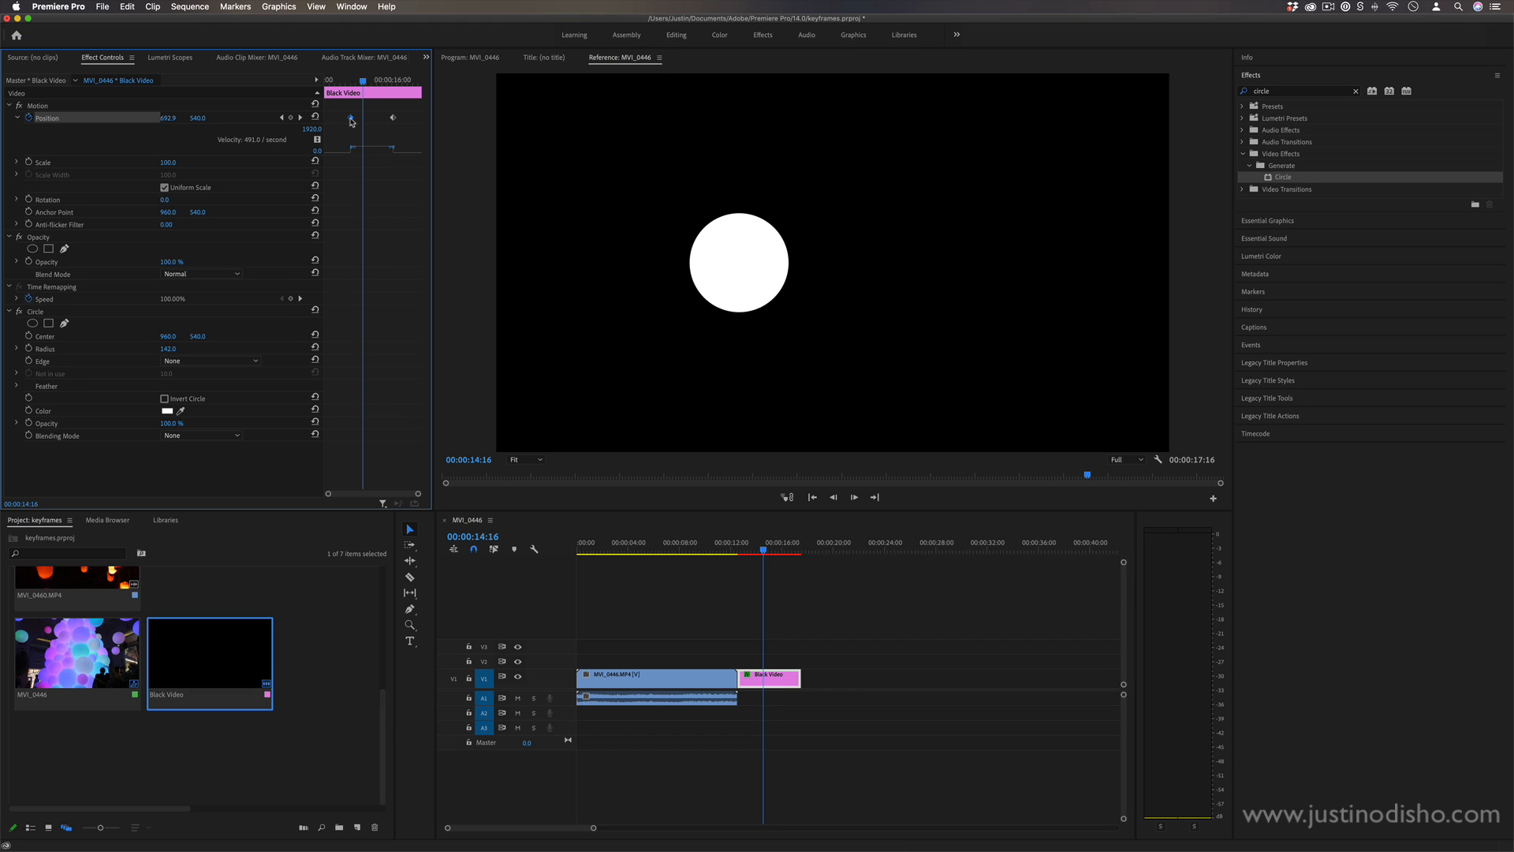
Step: Apply Ease Out to the first Position keyframe and stretch its velocity handle toward the middle of the move
right_click(351, 119)
mouse_move(422, 218)
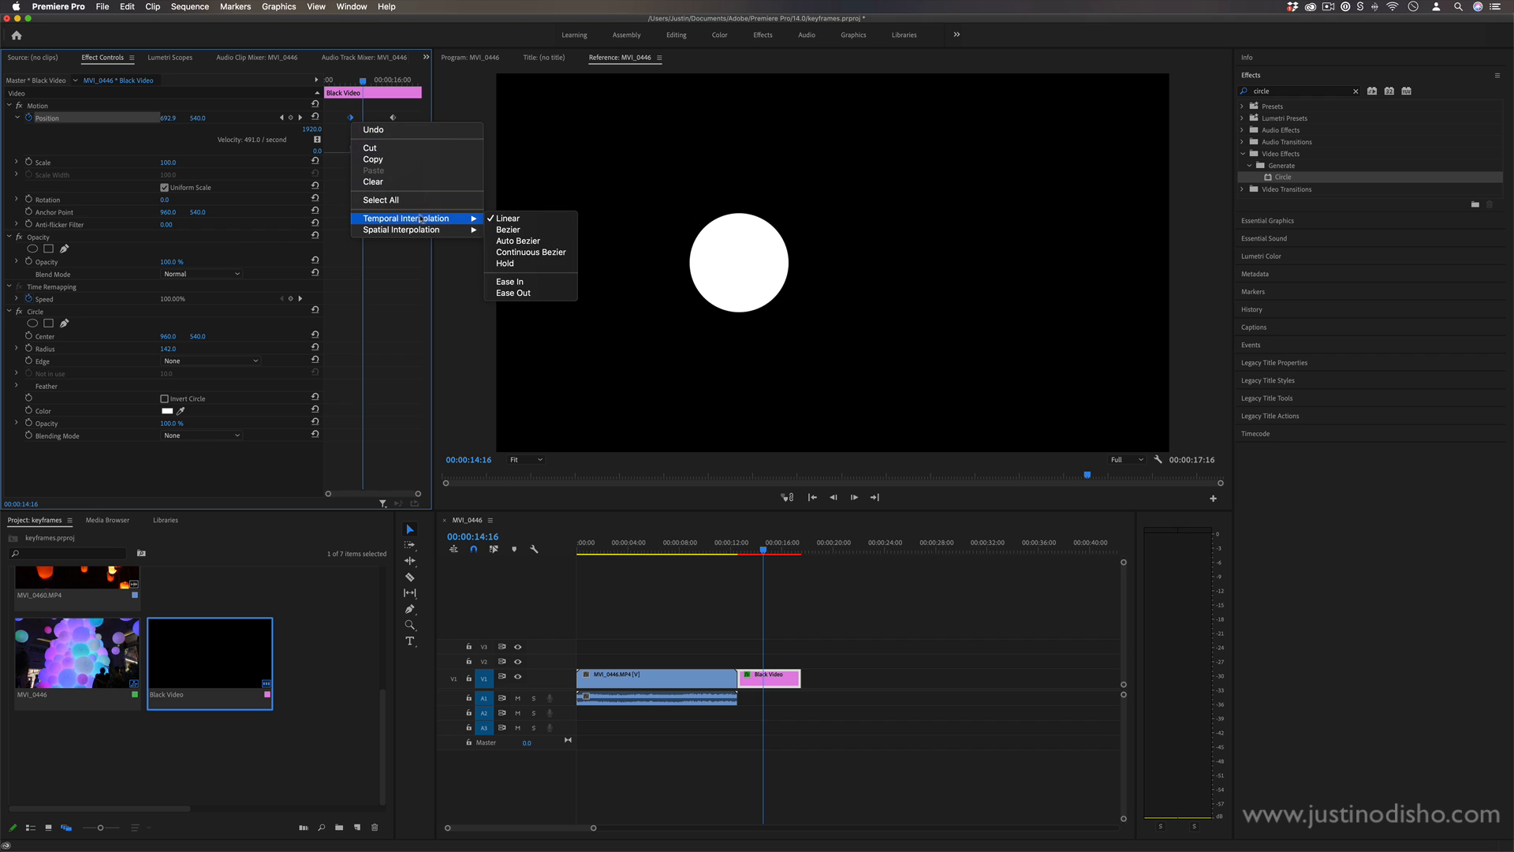
click(529, 295)
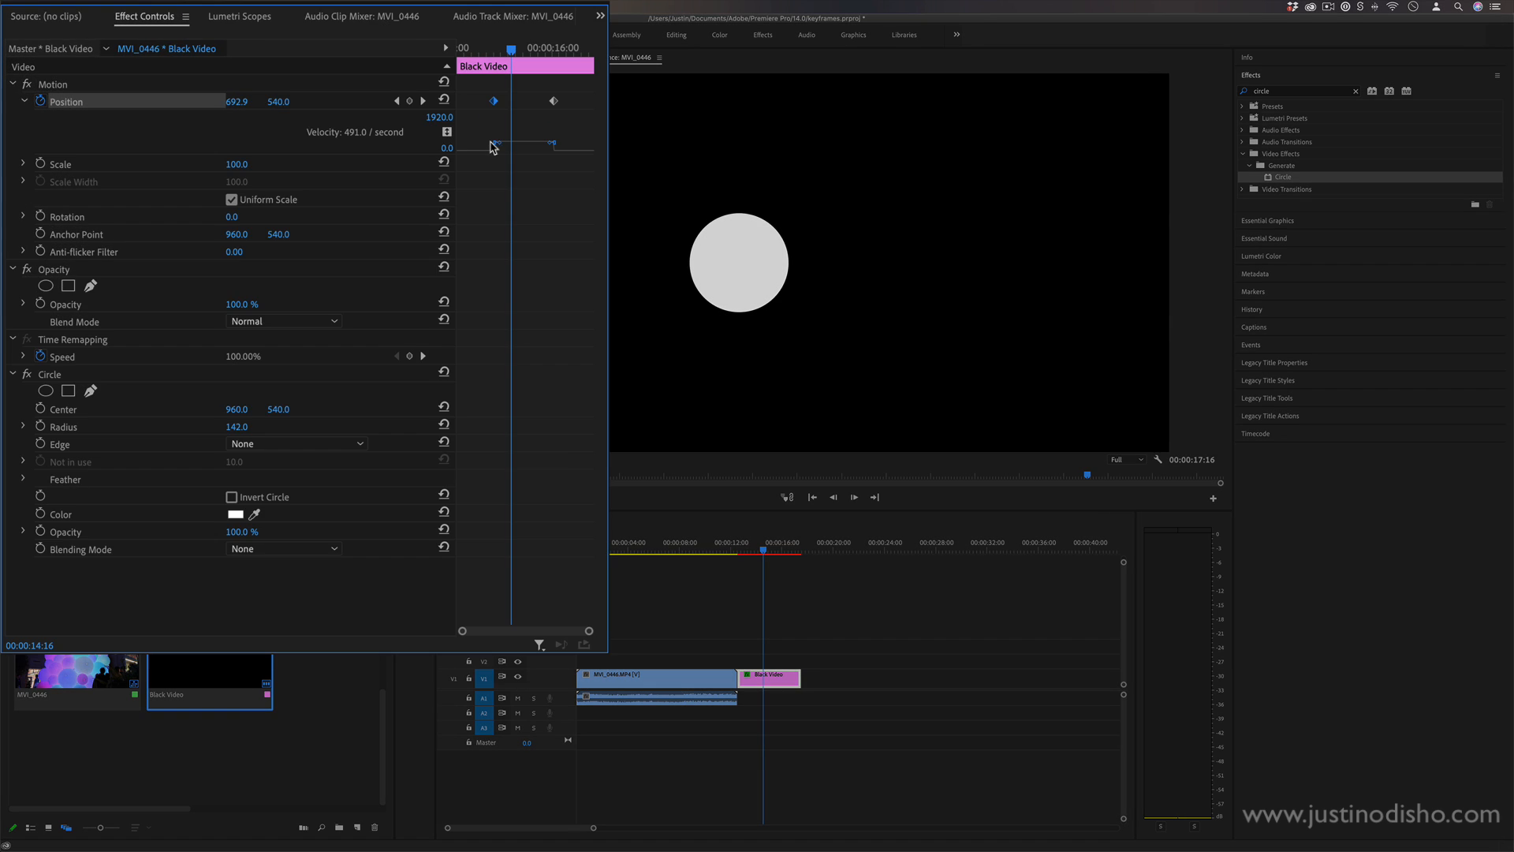
drag(501, 146, 525, 166)
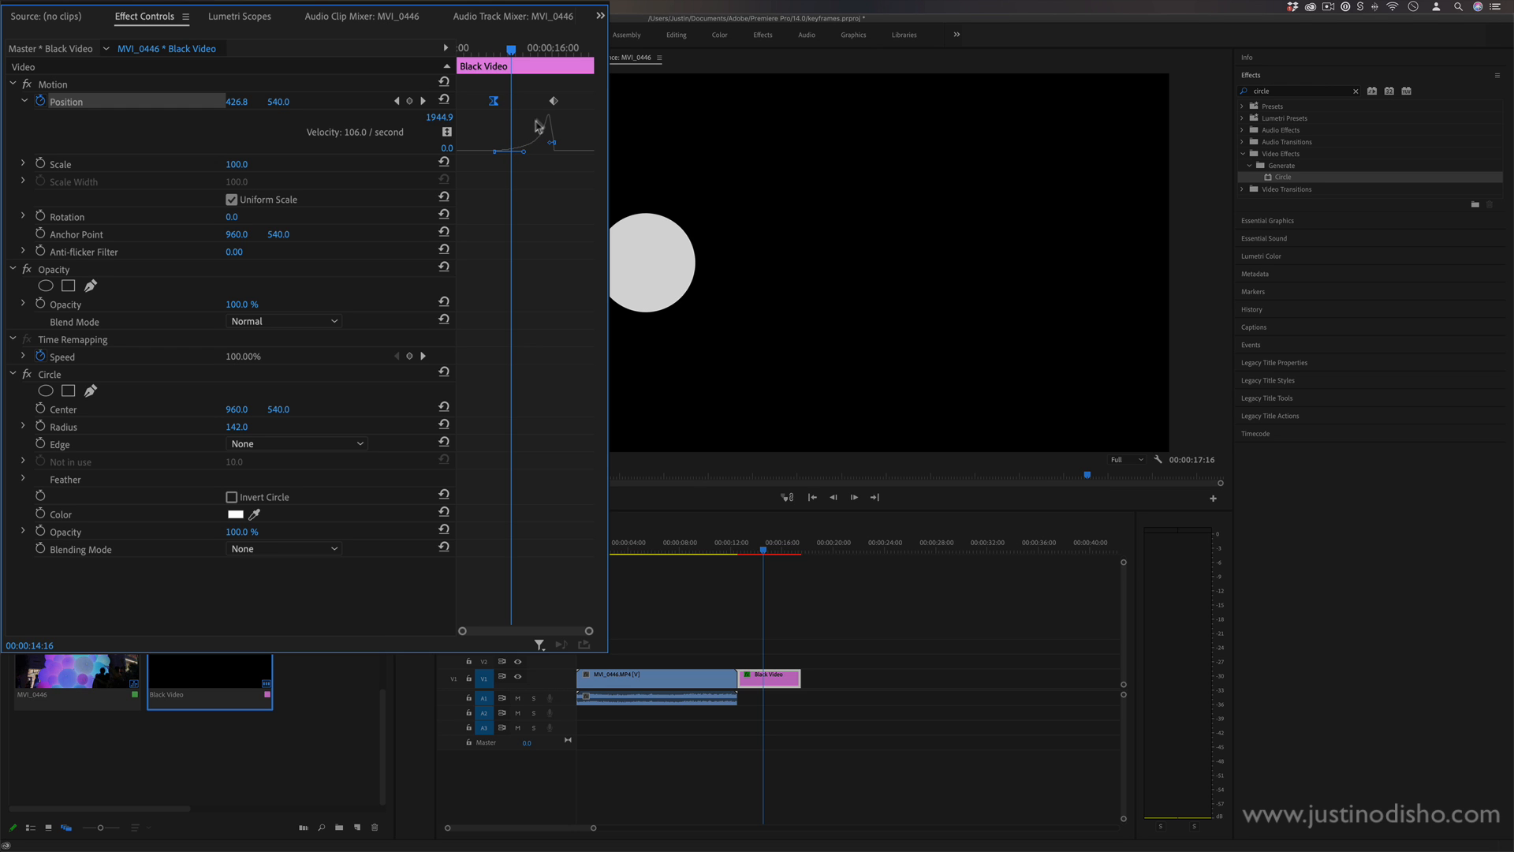
Step: Play back the circle's motion with the stretched ease-out curve from the first Position keyframe
drag(505, 46, 489, 56)
key(space)
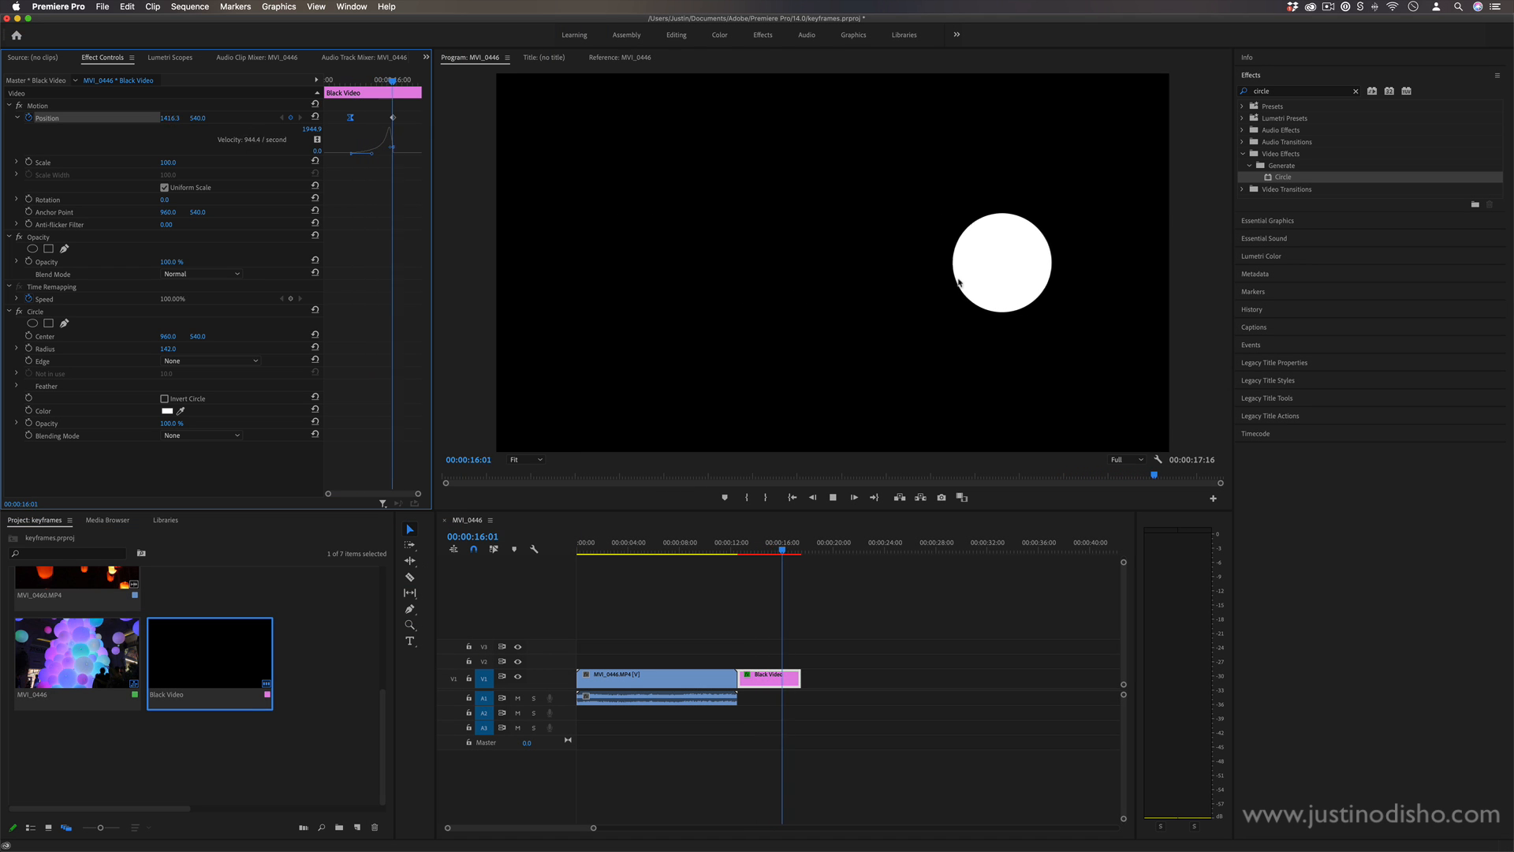
key(space)
Step: Ease the last Position keyframe and pull its velocity handle toward the first keyframe, shaping a sharp speed peak mid-move
key(Right)
key(Right)
key(Right)
key(Right)
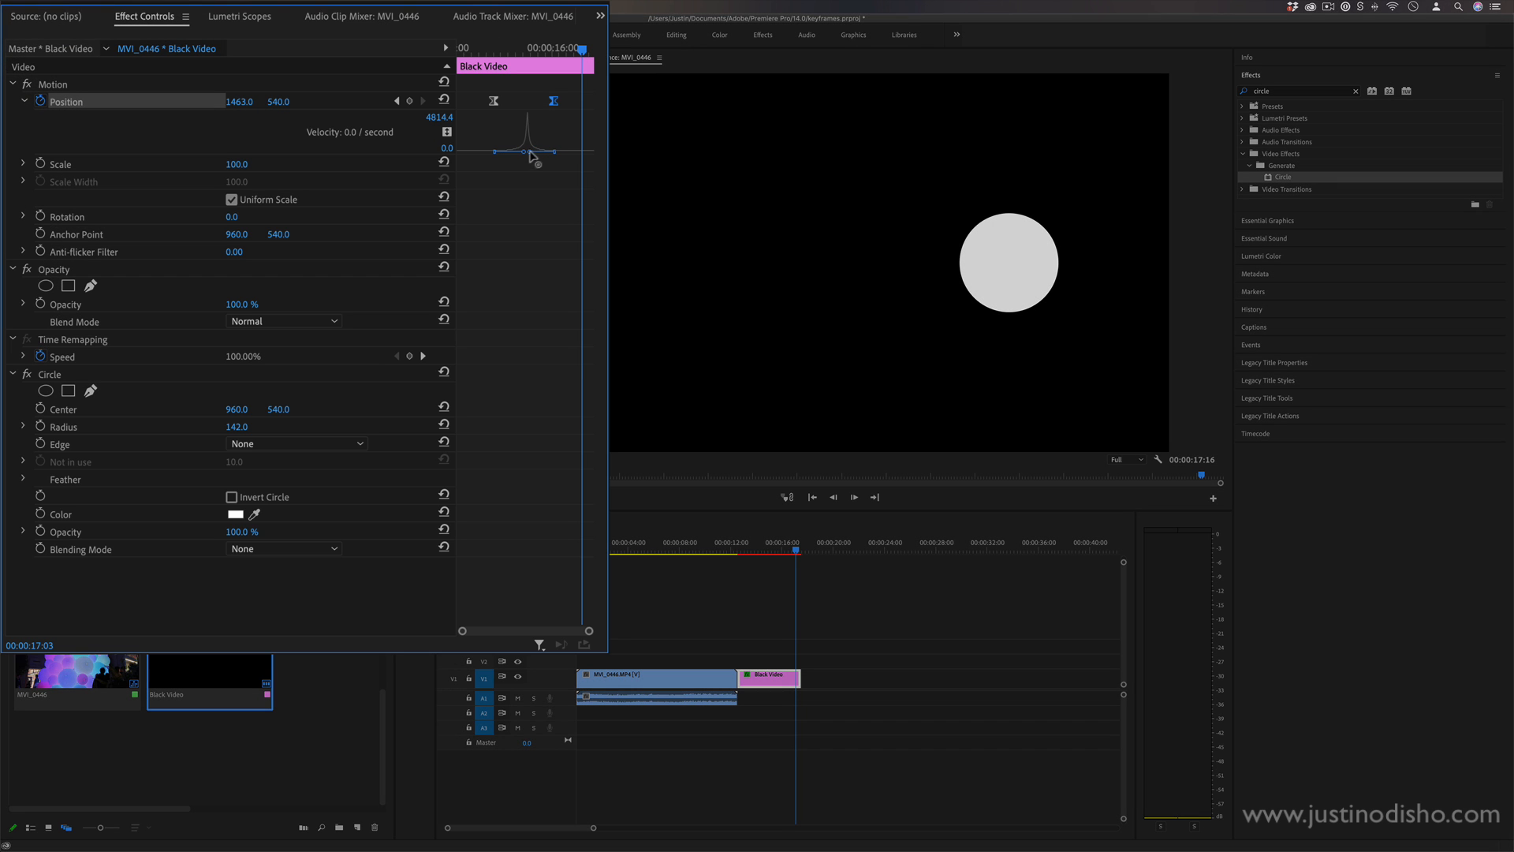
drag(528, 155, 525, 153)
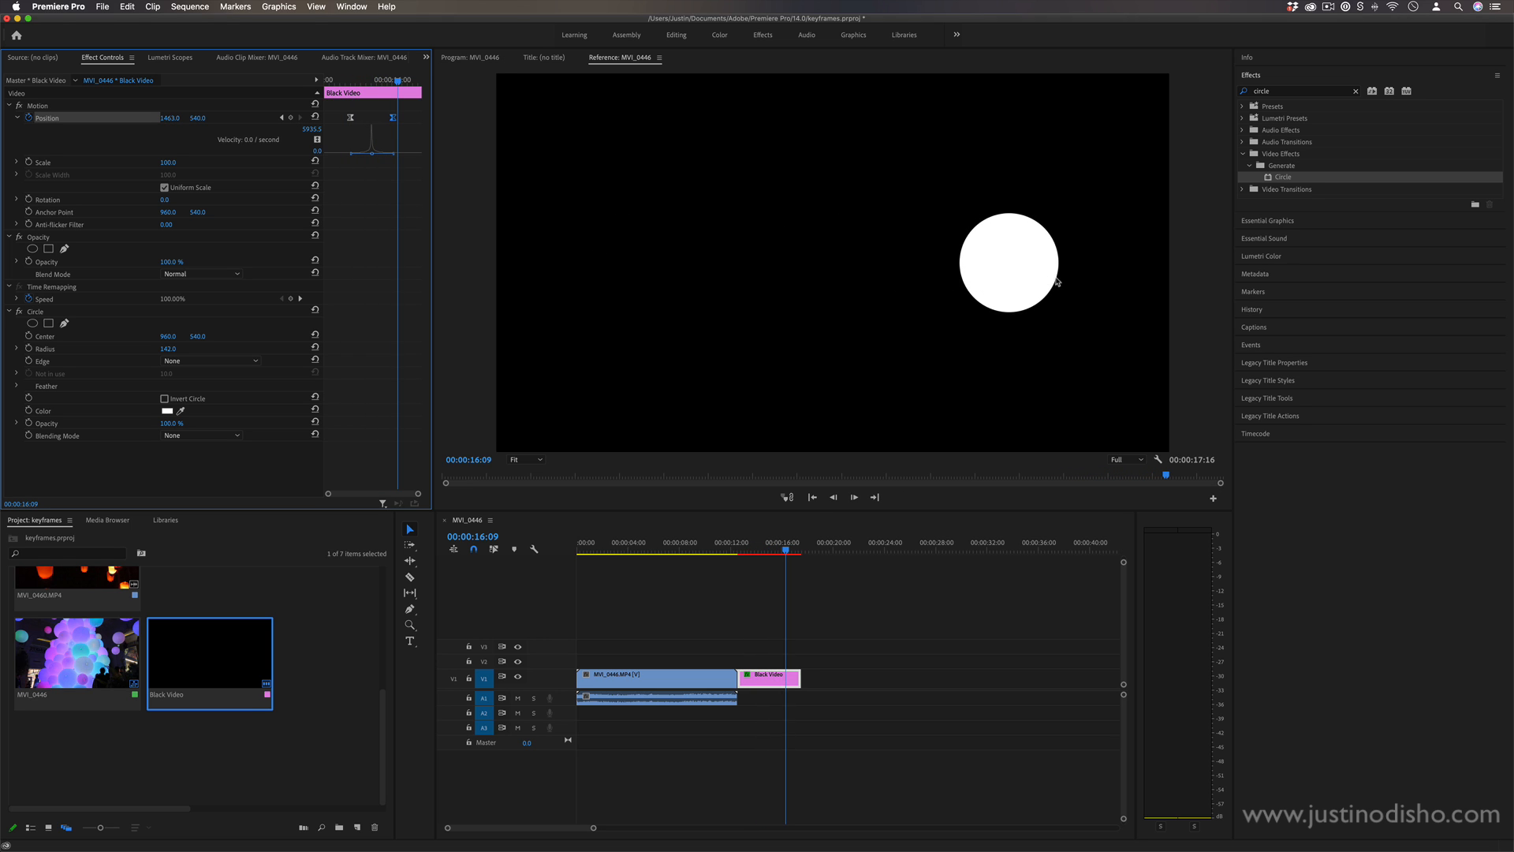
Step: Change a Position keyframe's temporal interpolation to Auto Bezier and scrub through the circle's motion
right_click(393, 120)
mouse_move(473, 219)
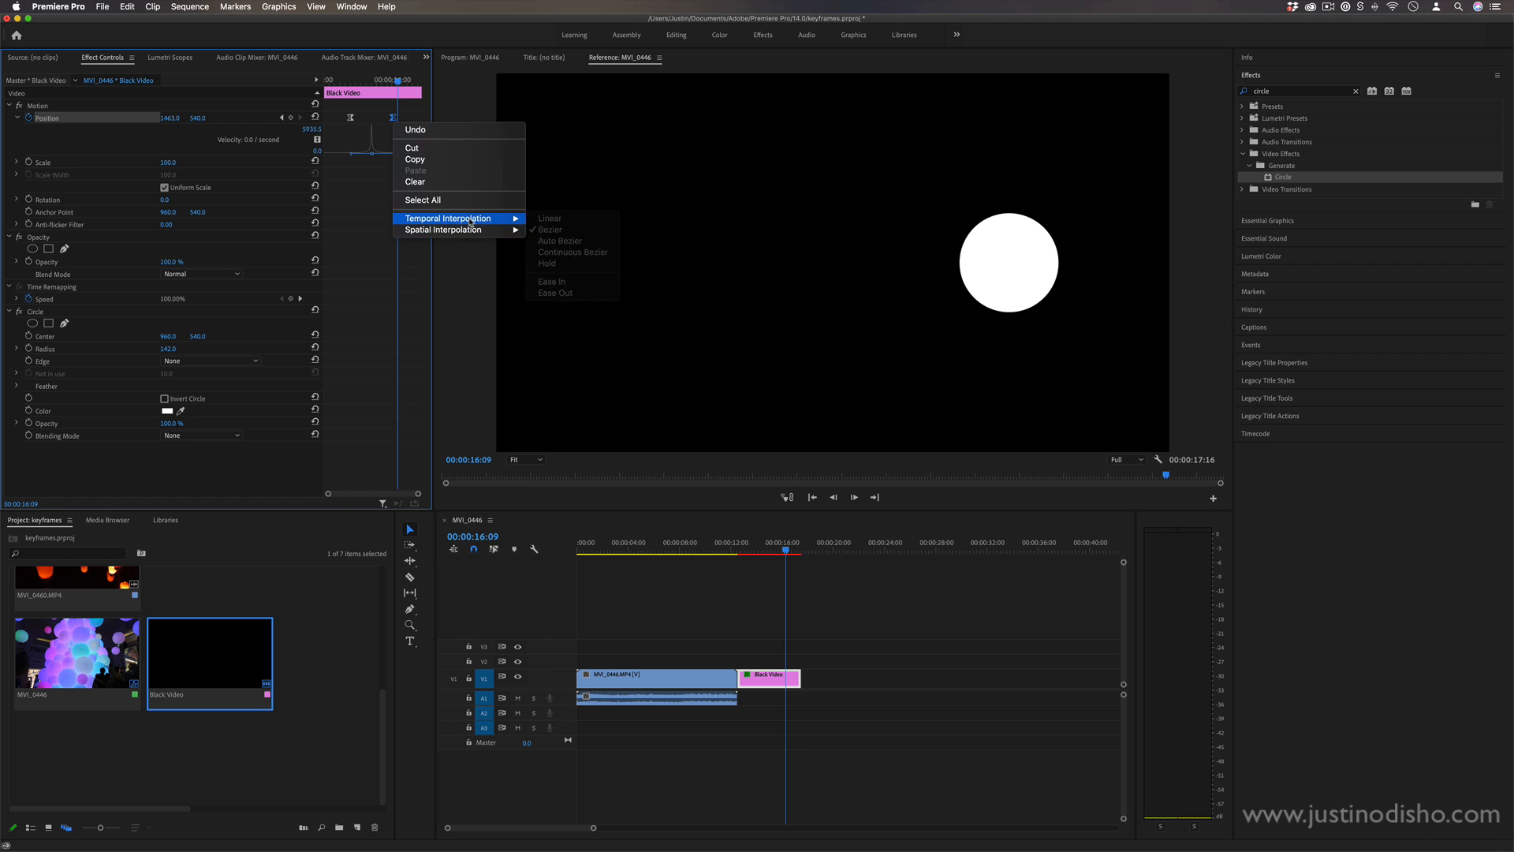
click(567, 237)
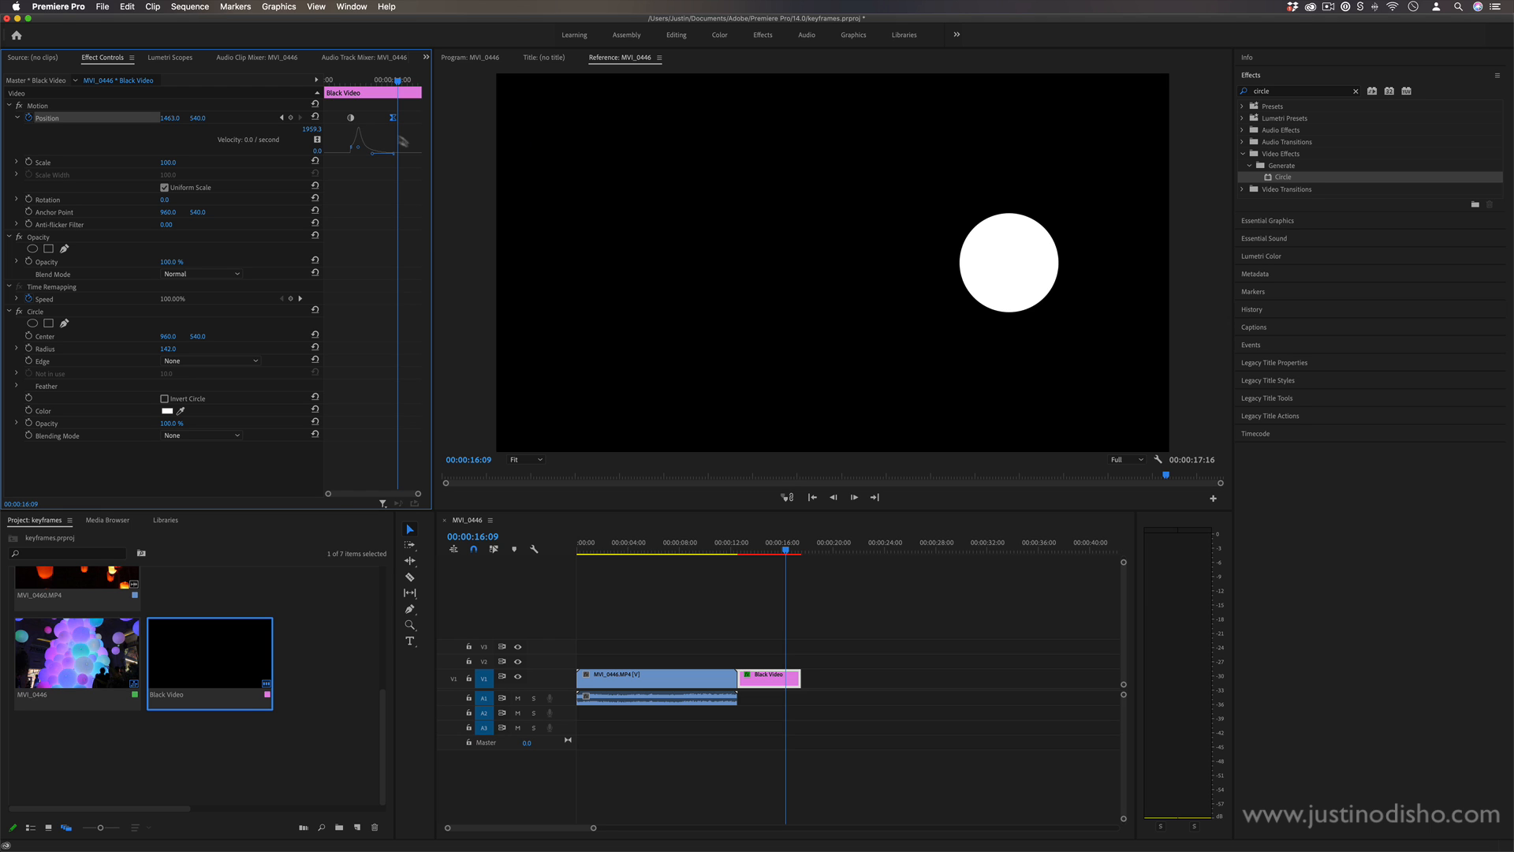
click(350, 79)
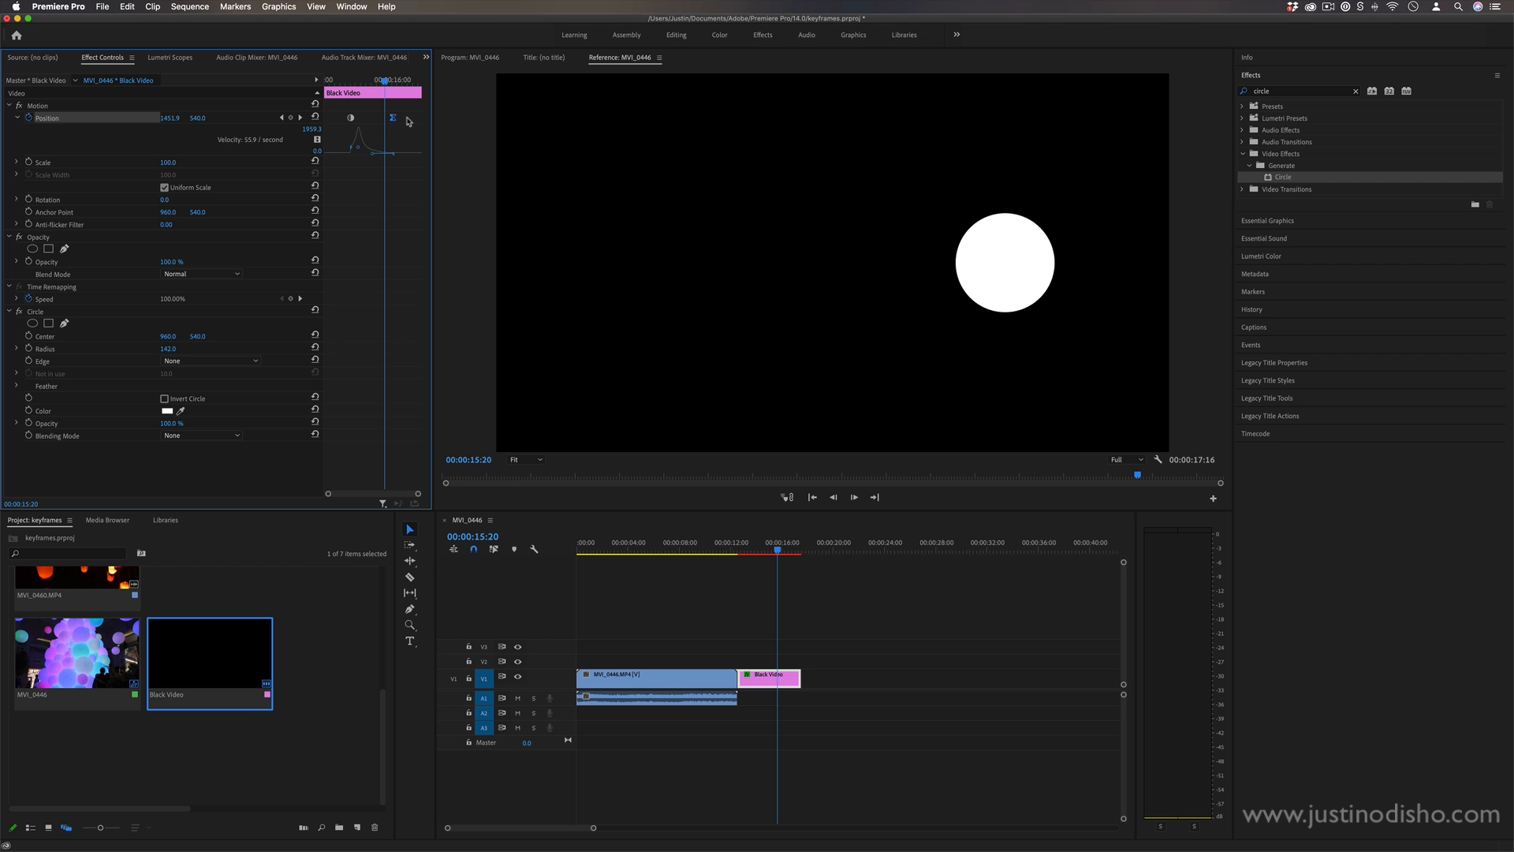
Step: Set the temporal interpolation of both Position keyframes to Hold and scrub through the circle's motion
right_click(356, 122)
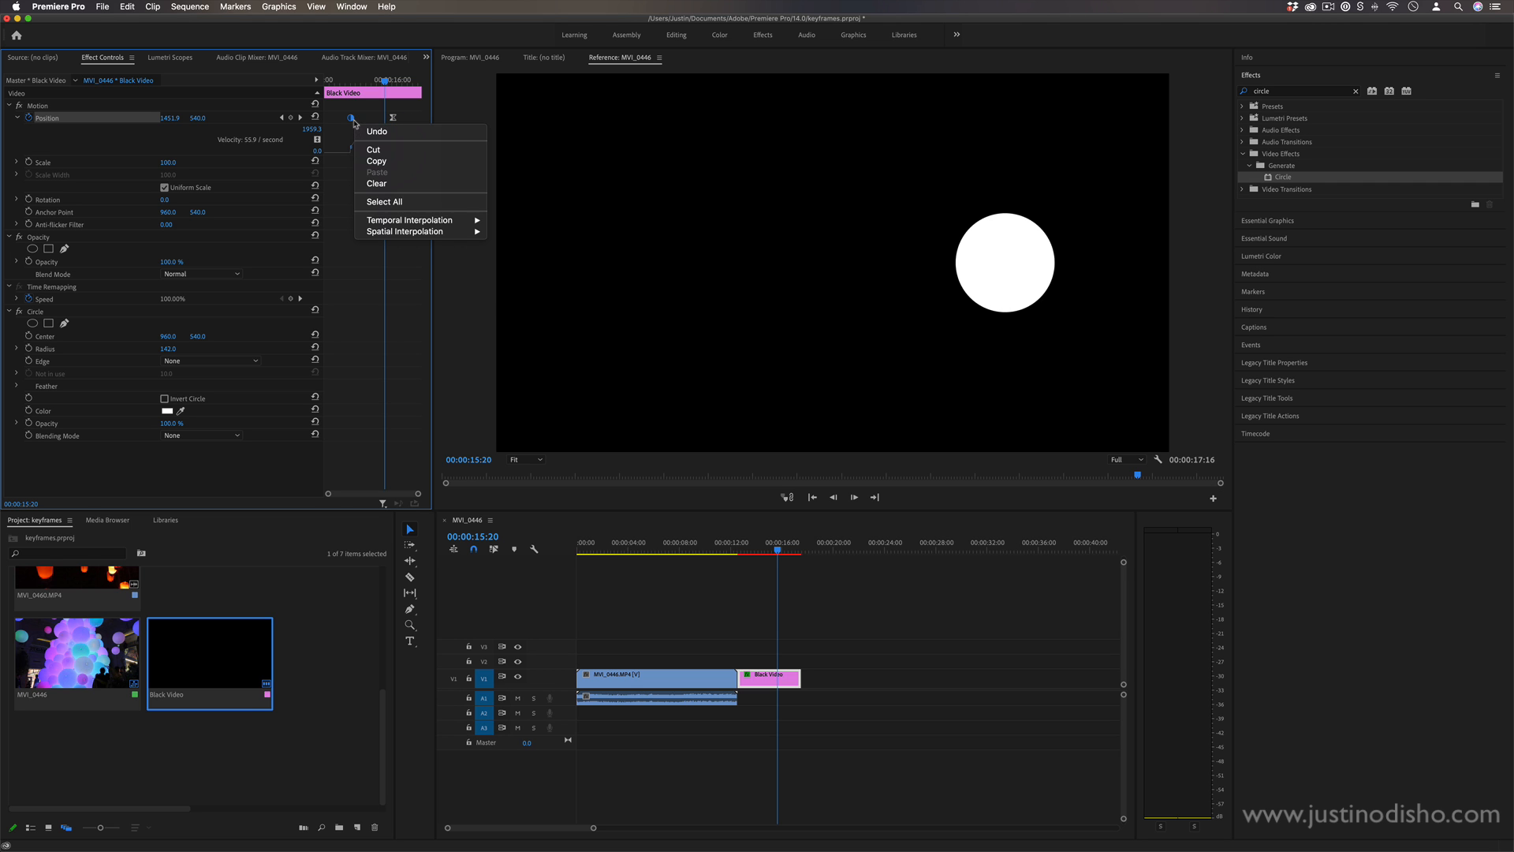
mouse_move(410, 220)
click(521, 293)
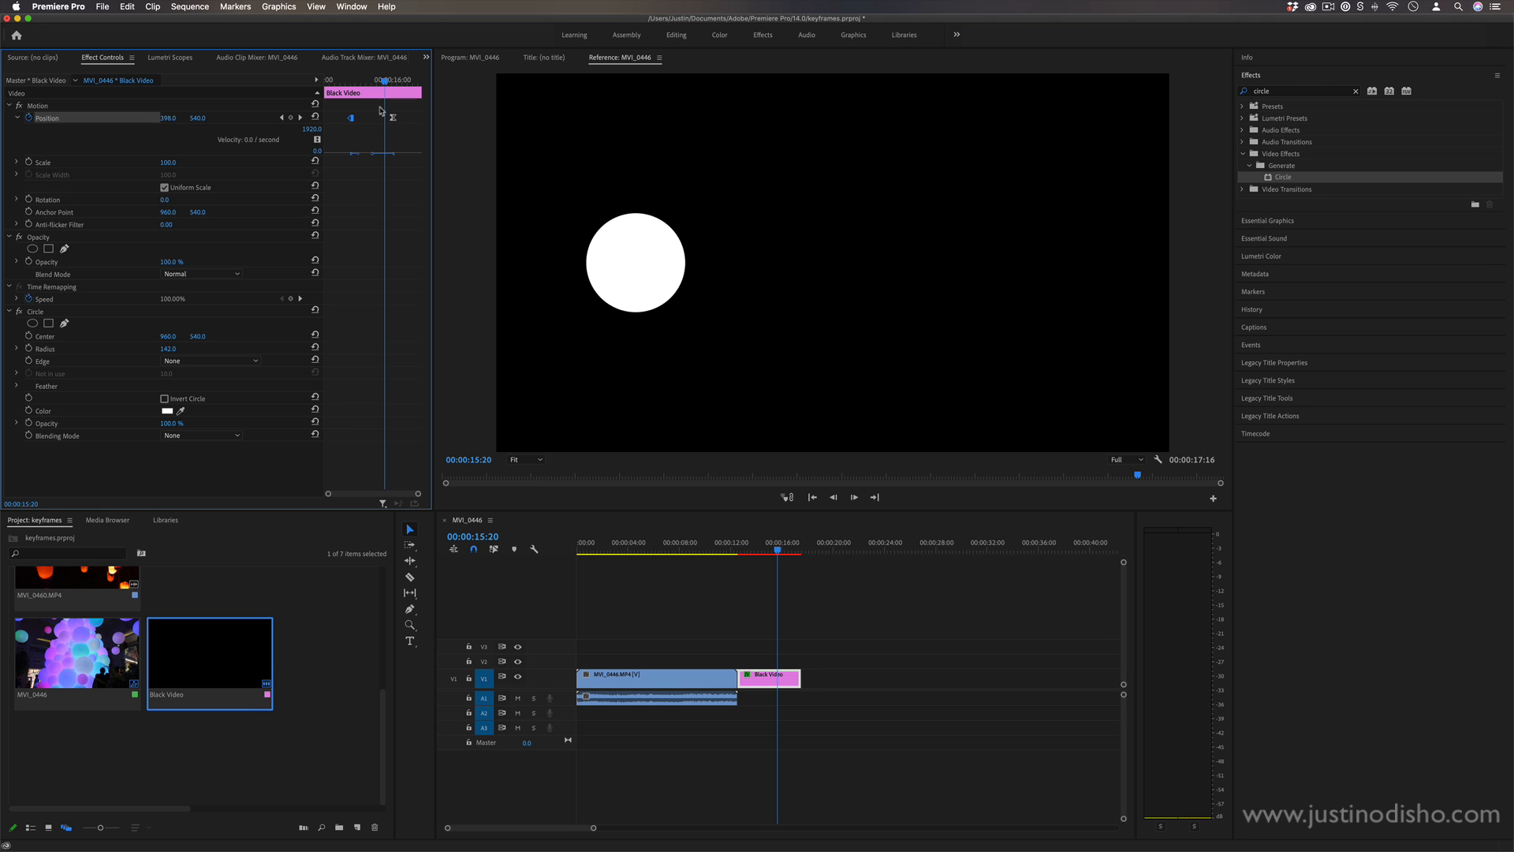
right_click(394, 119)
mouse_move(497, 219)
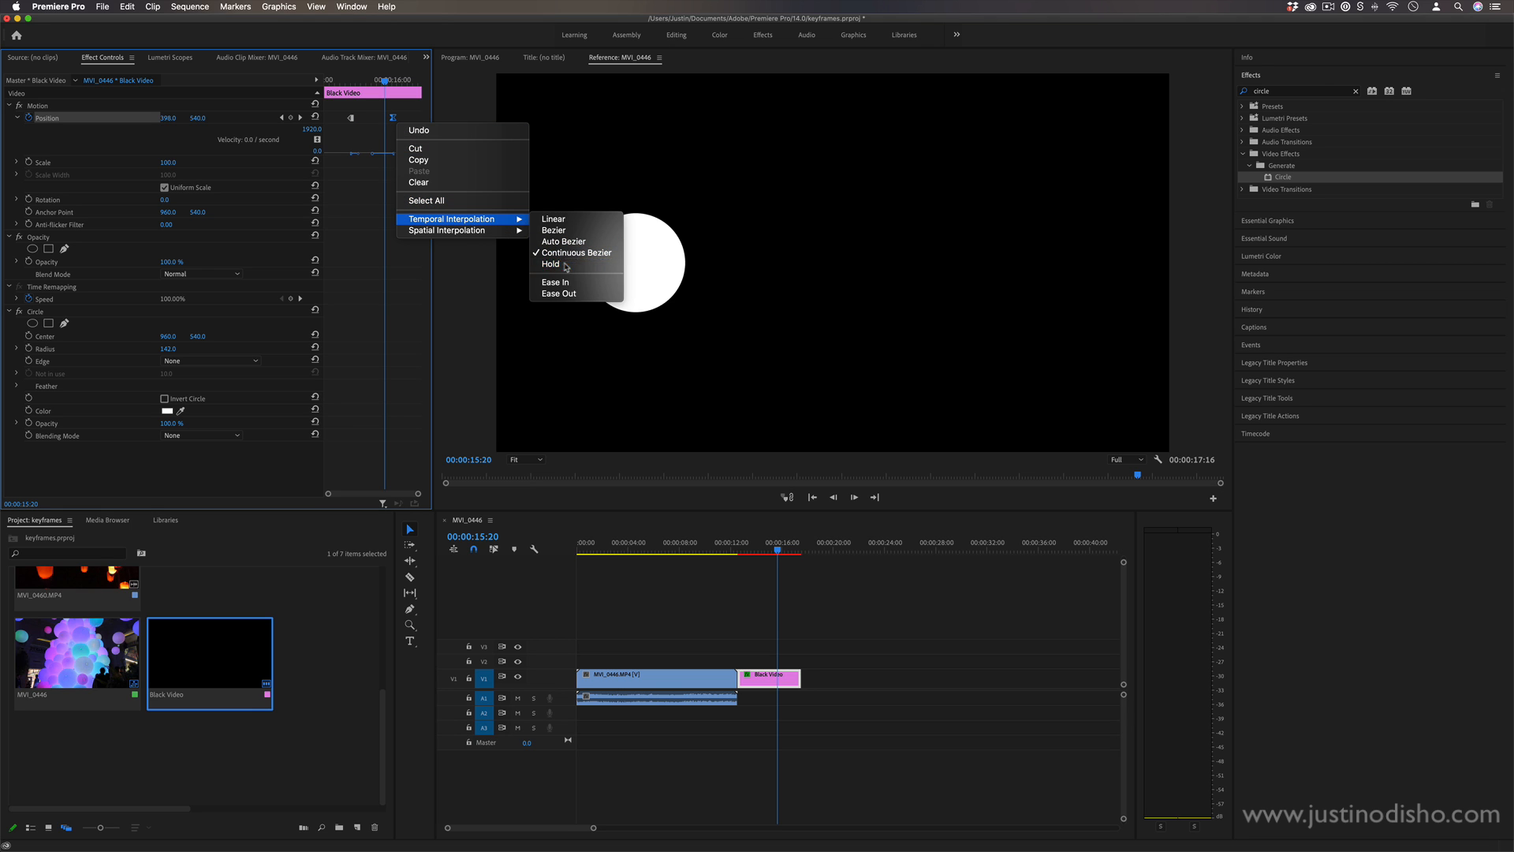
click(565, 265)
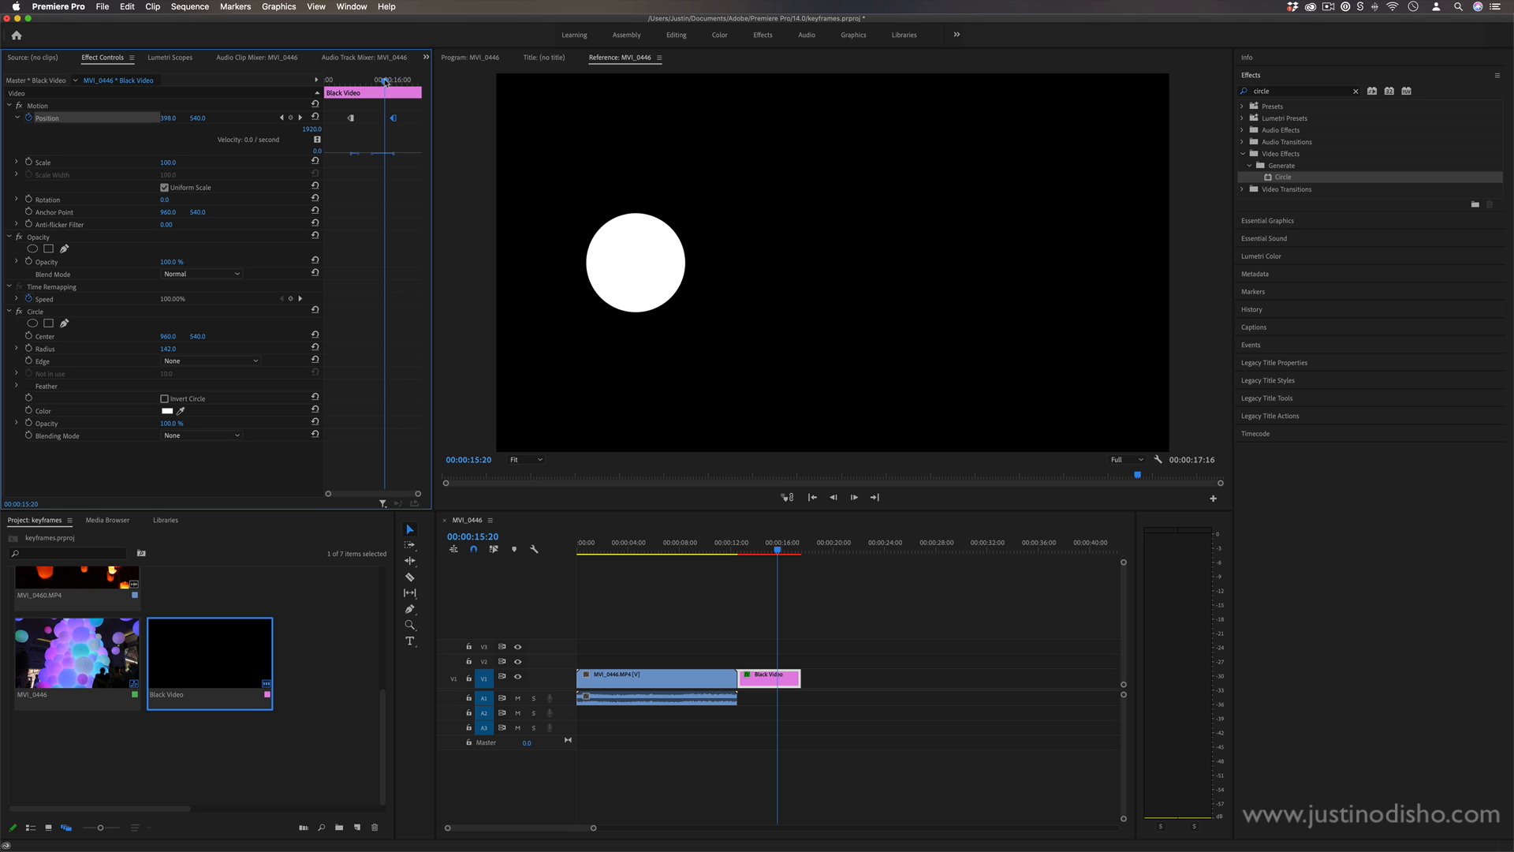
drag(385, 81, 349, 95)
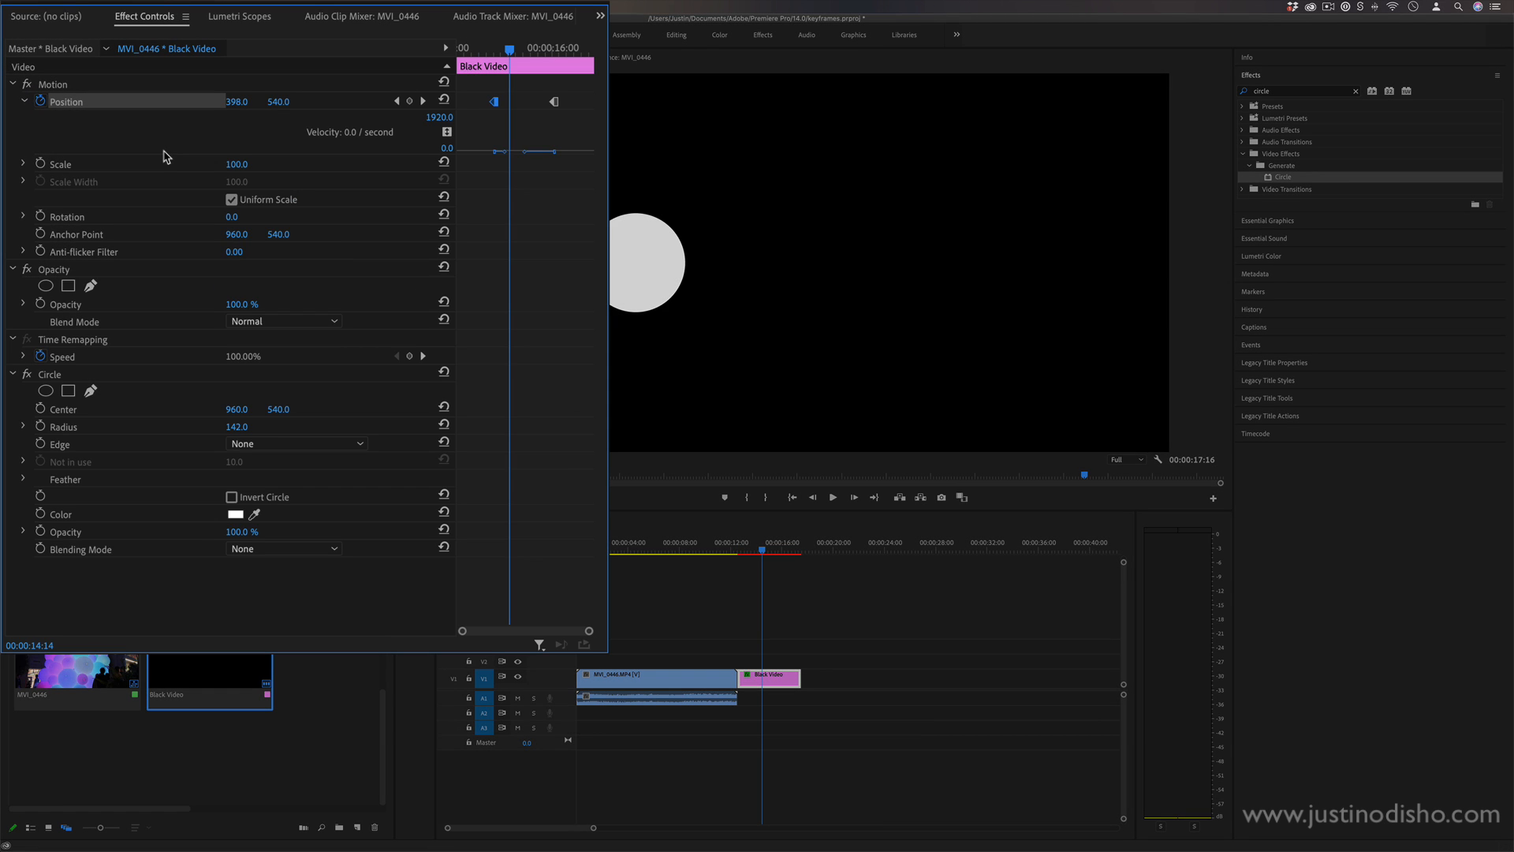
Step: Delete all Position keyframes from the Black Video clip and turn off its Position animation
drag(576, 92, 408, 127)
key(Delete)
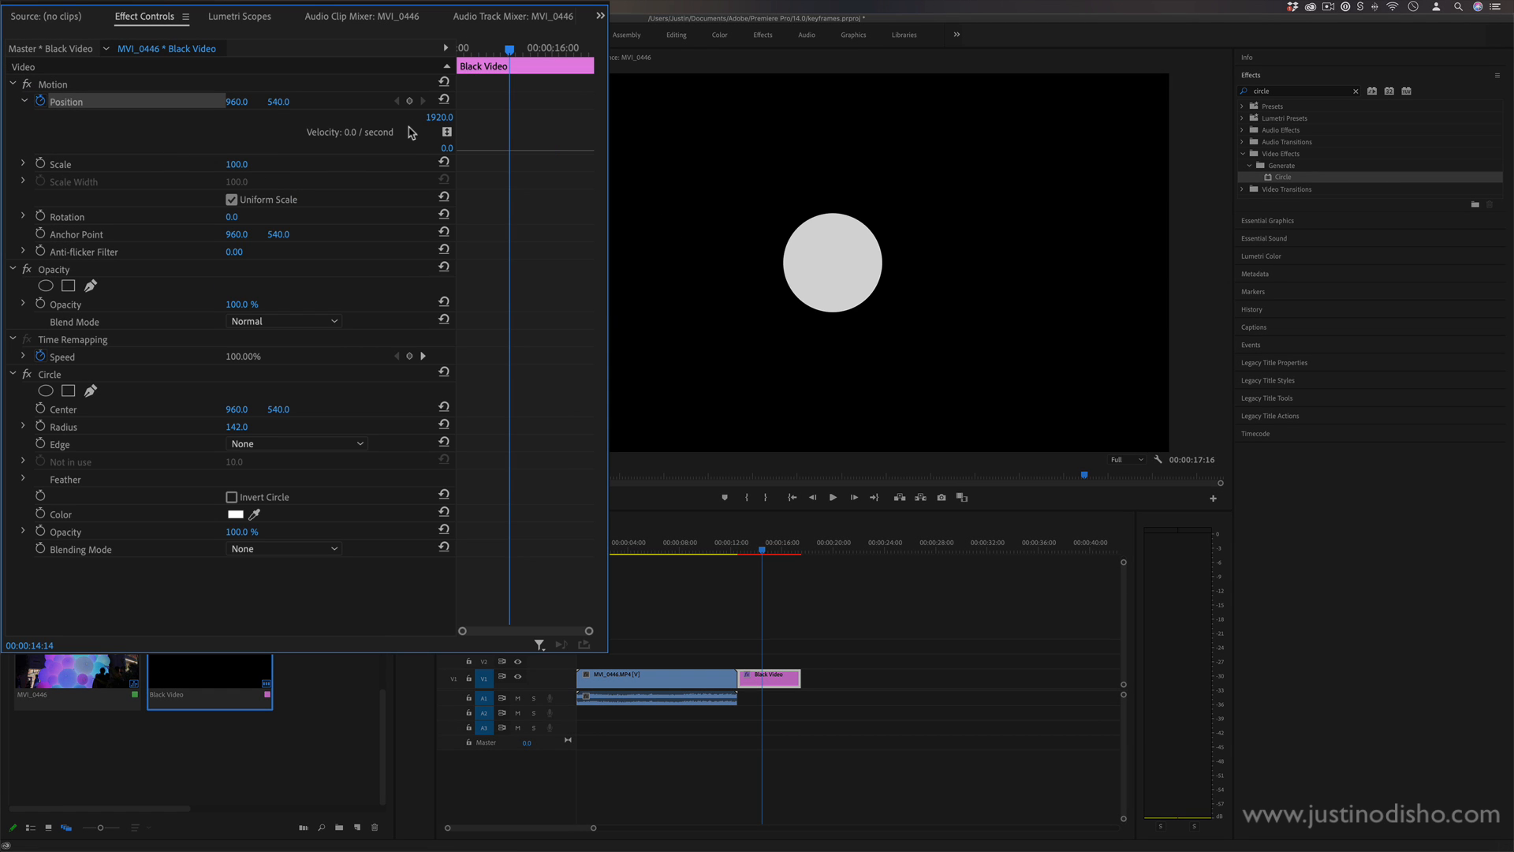
click(40, 101)
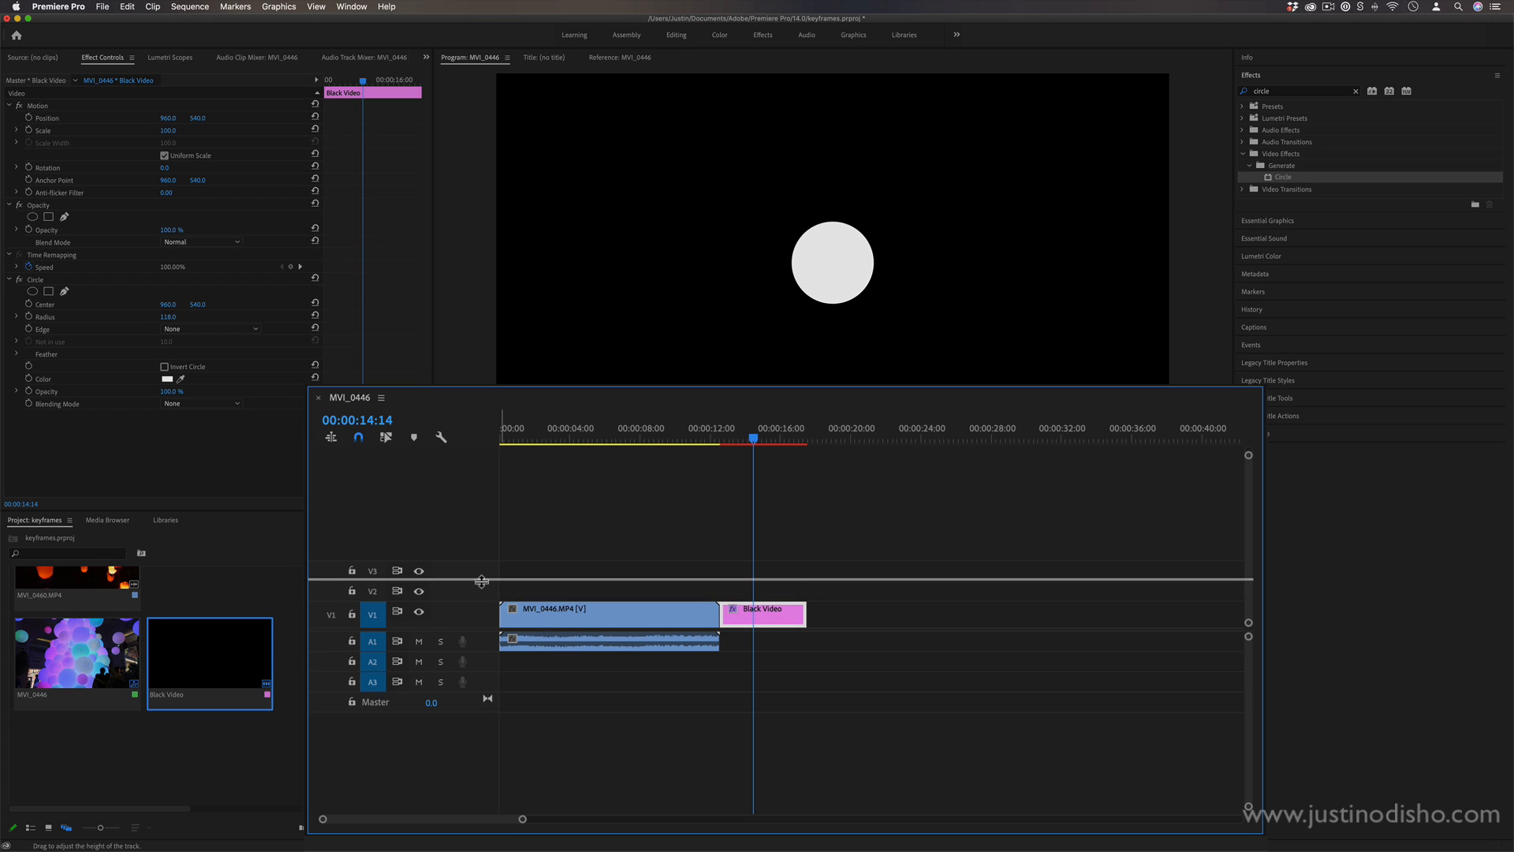
Step: Increase the Video 1 track's height and examine which effect properties the Black Video clip can show as keyframes in the timeline
drag(481, 586, 481, 562)
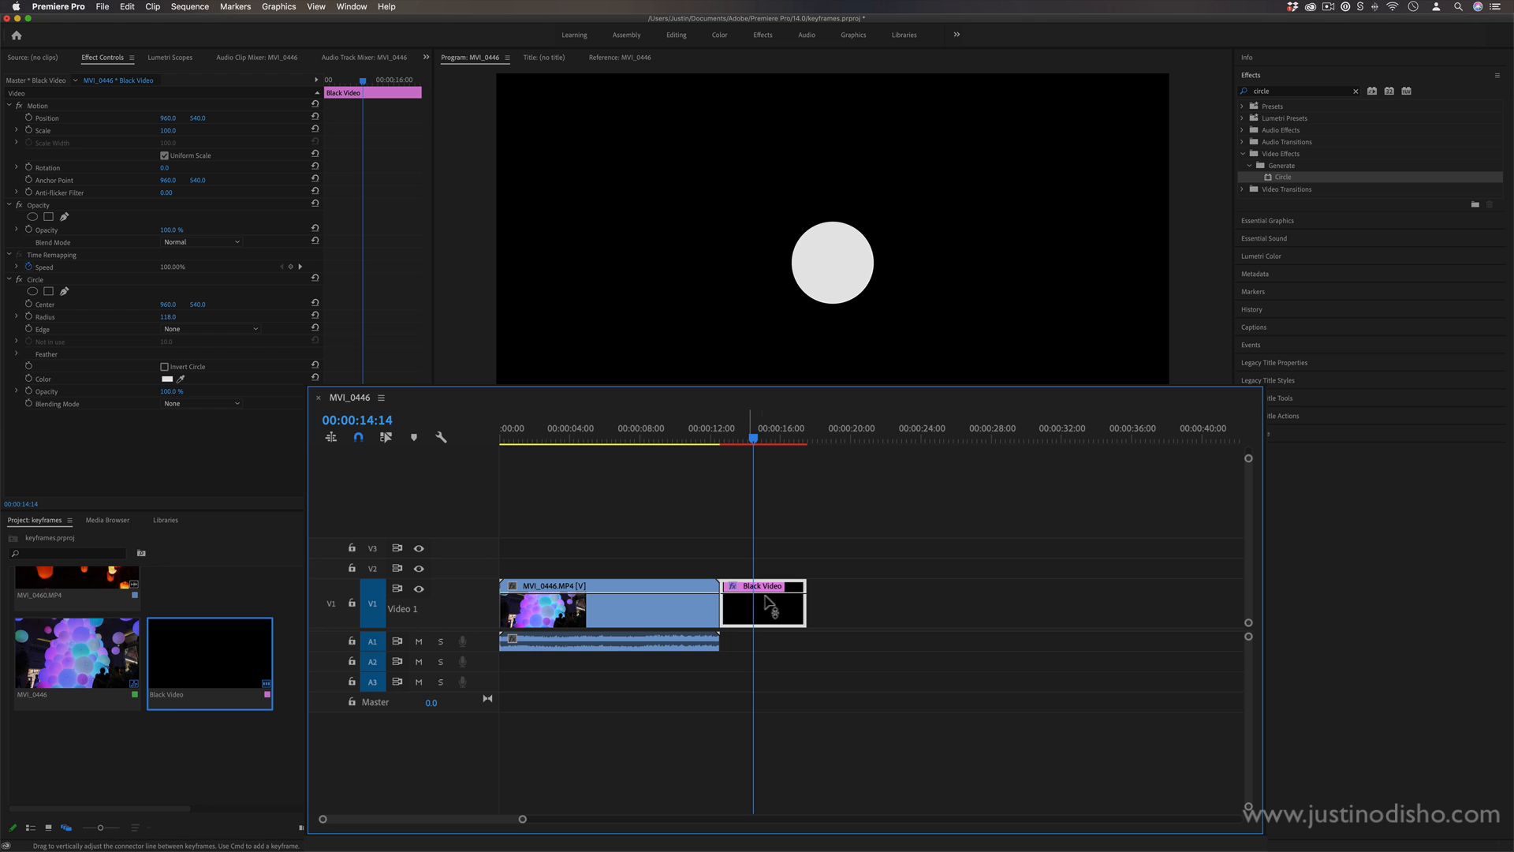
drag(525, 821, 411, 820)
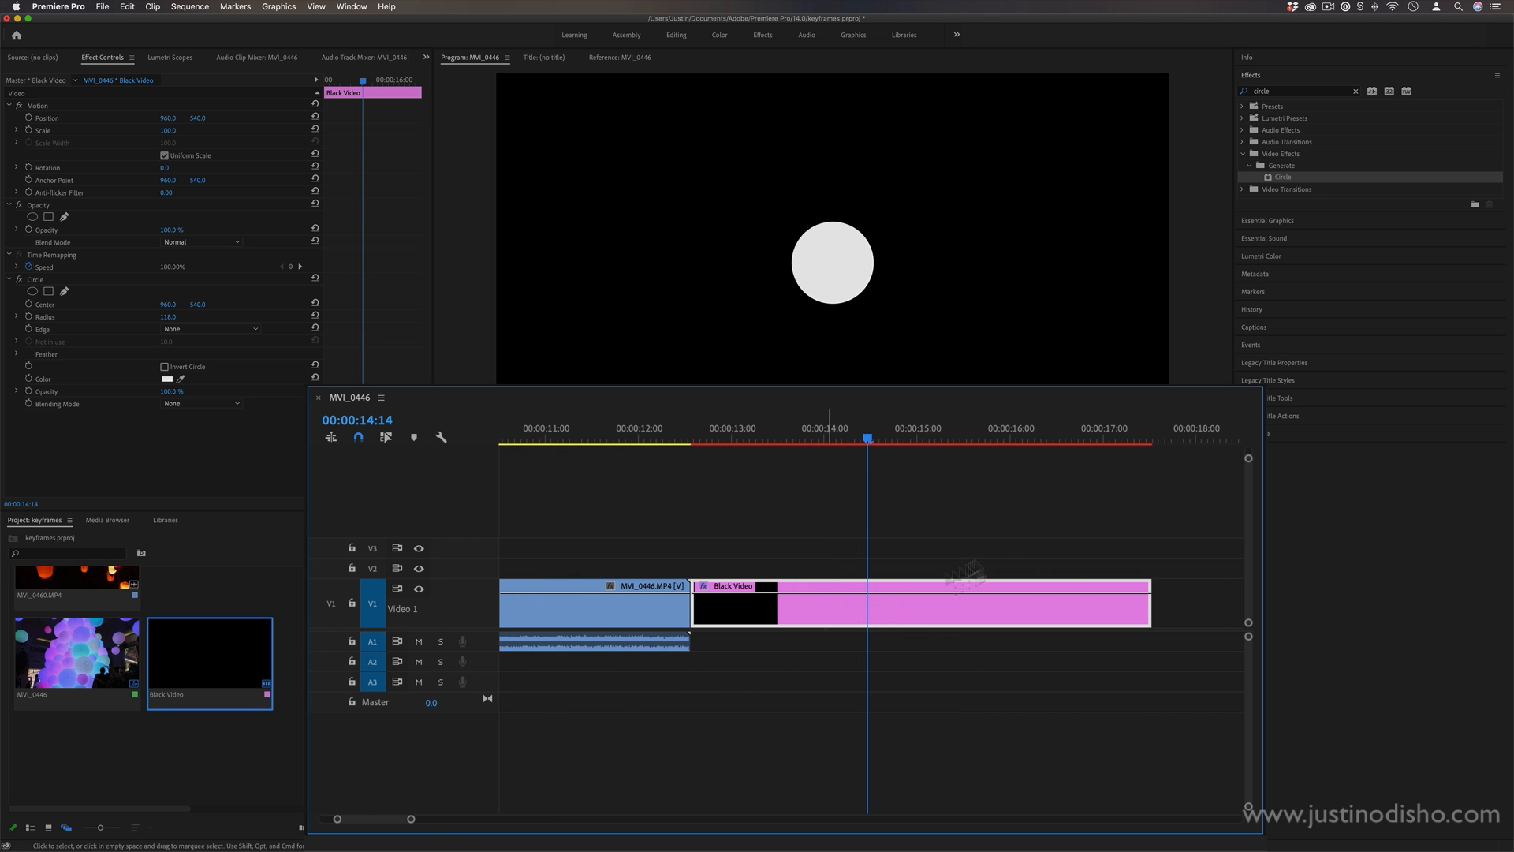
right_click(929, 598)
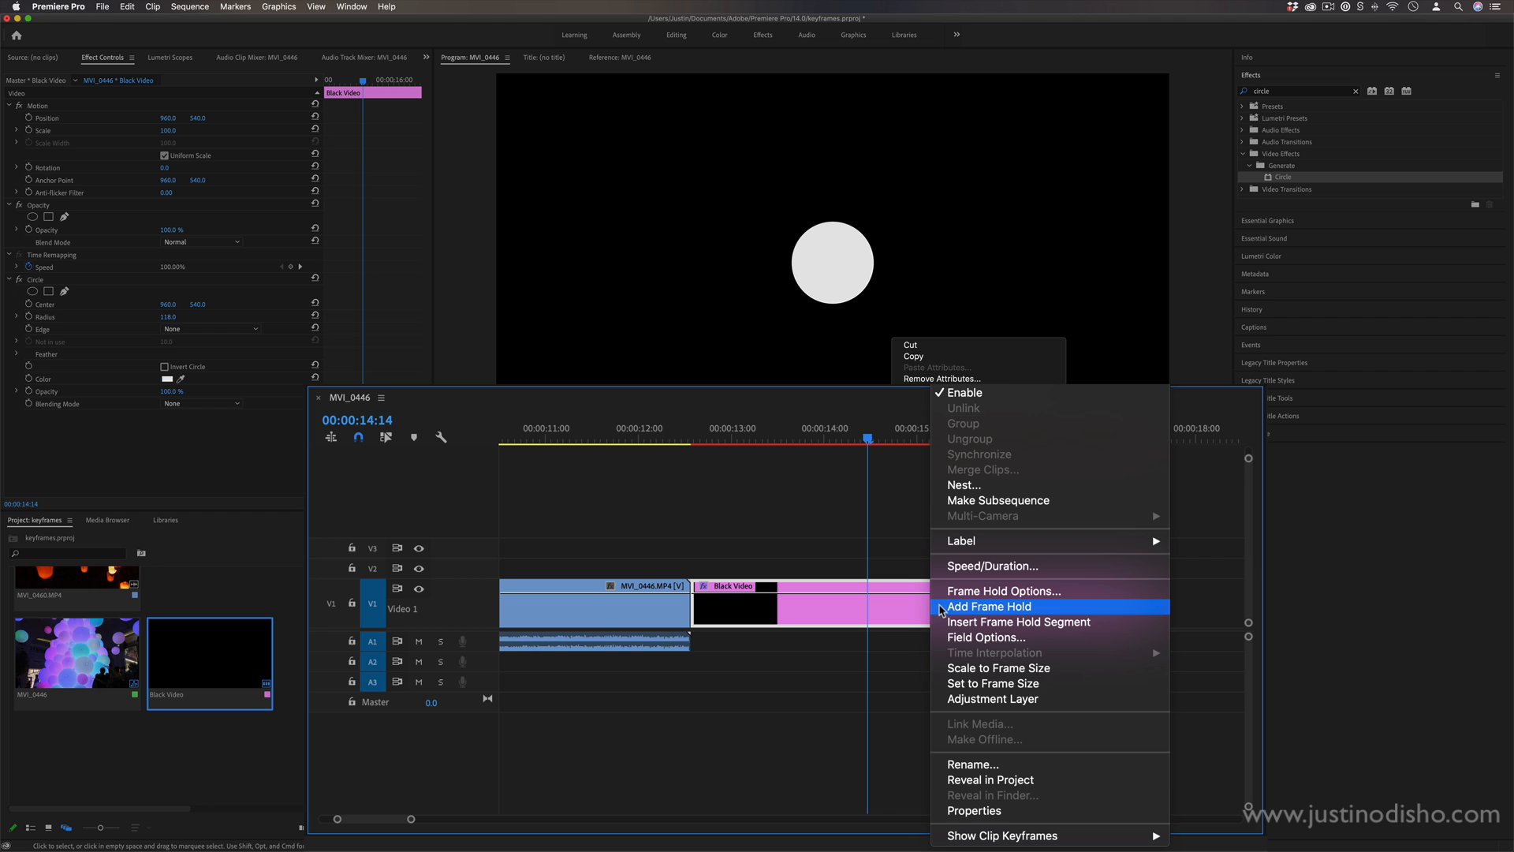
mouse_move(994, 836)
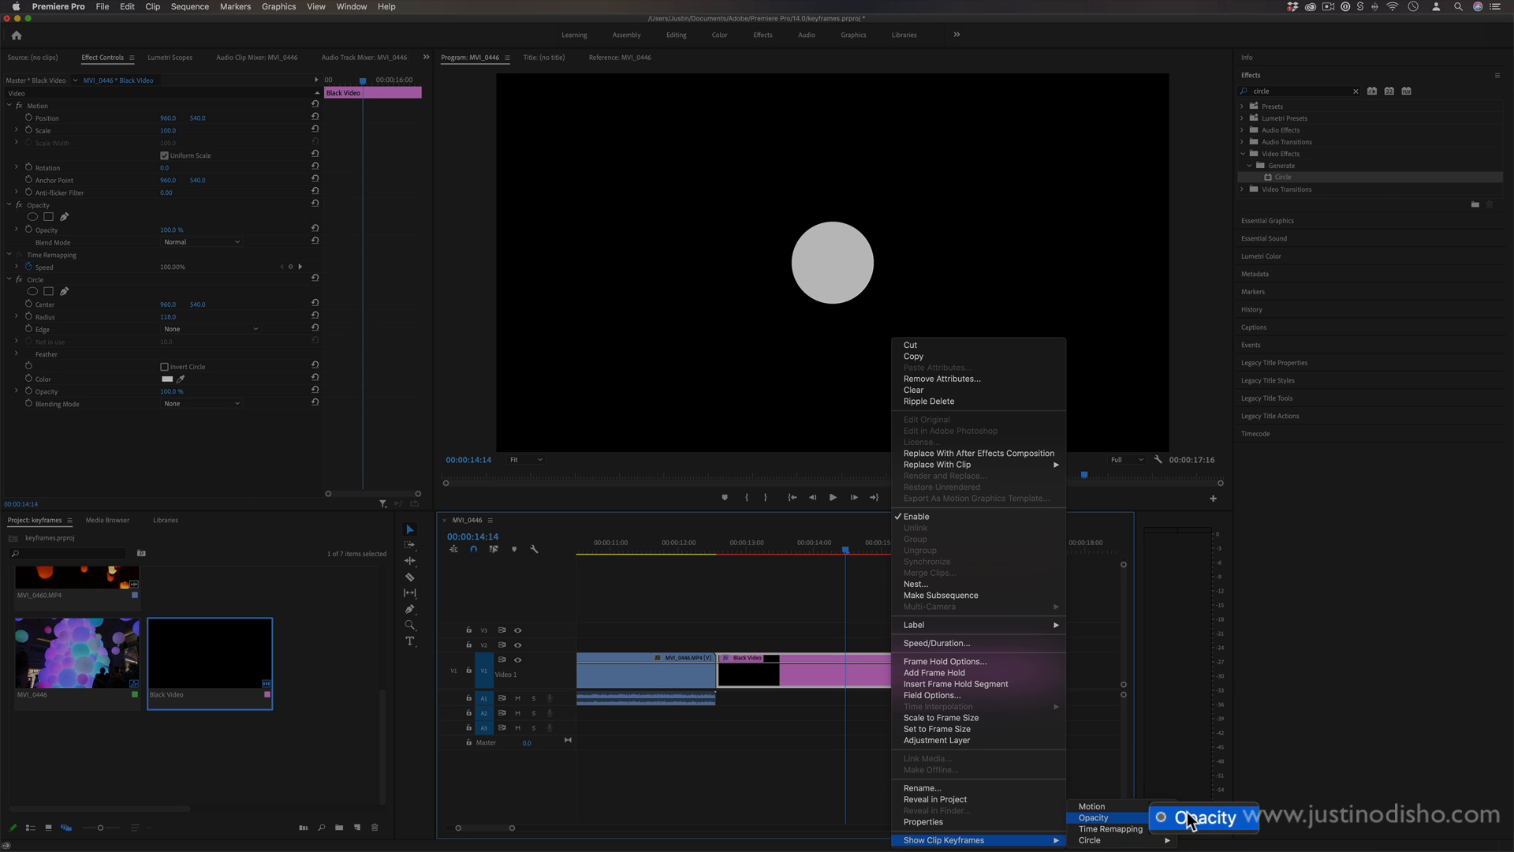
mouse_move(1092, 806)
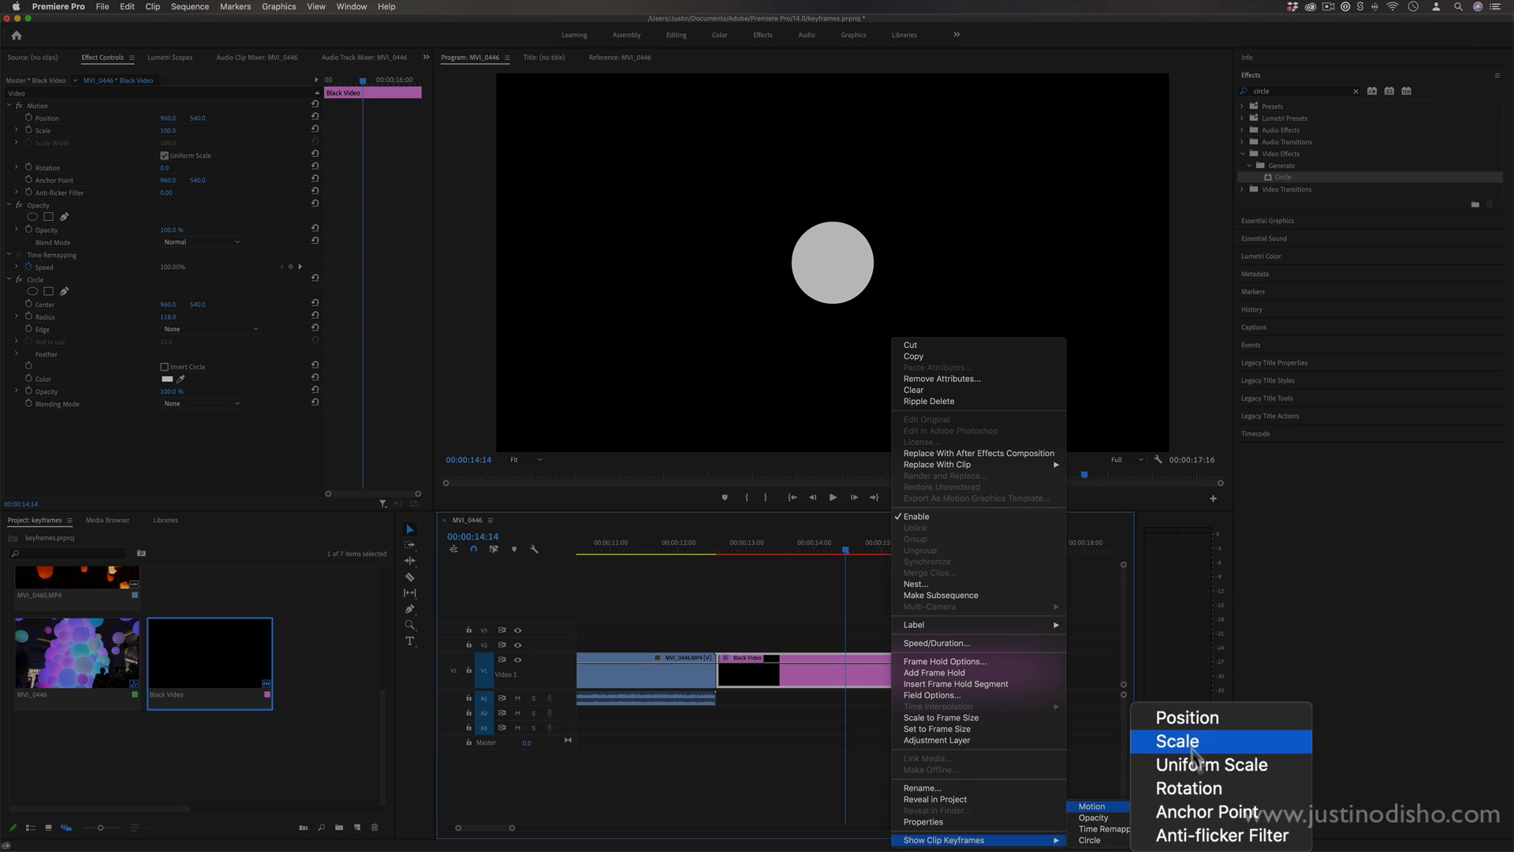
mouse_move(1092, 840)
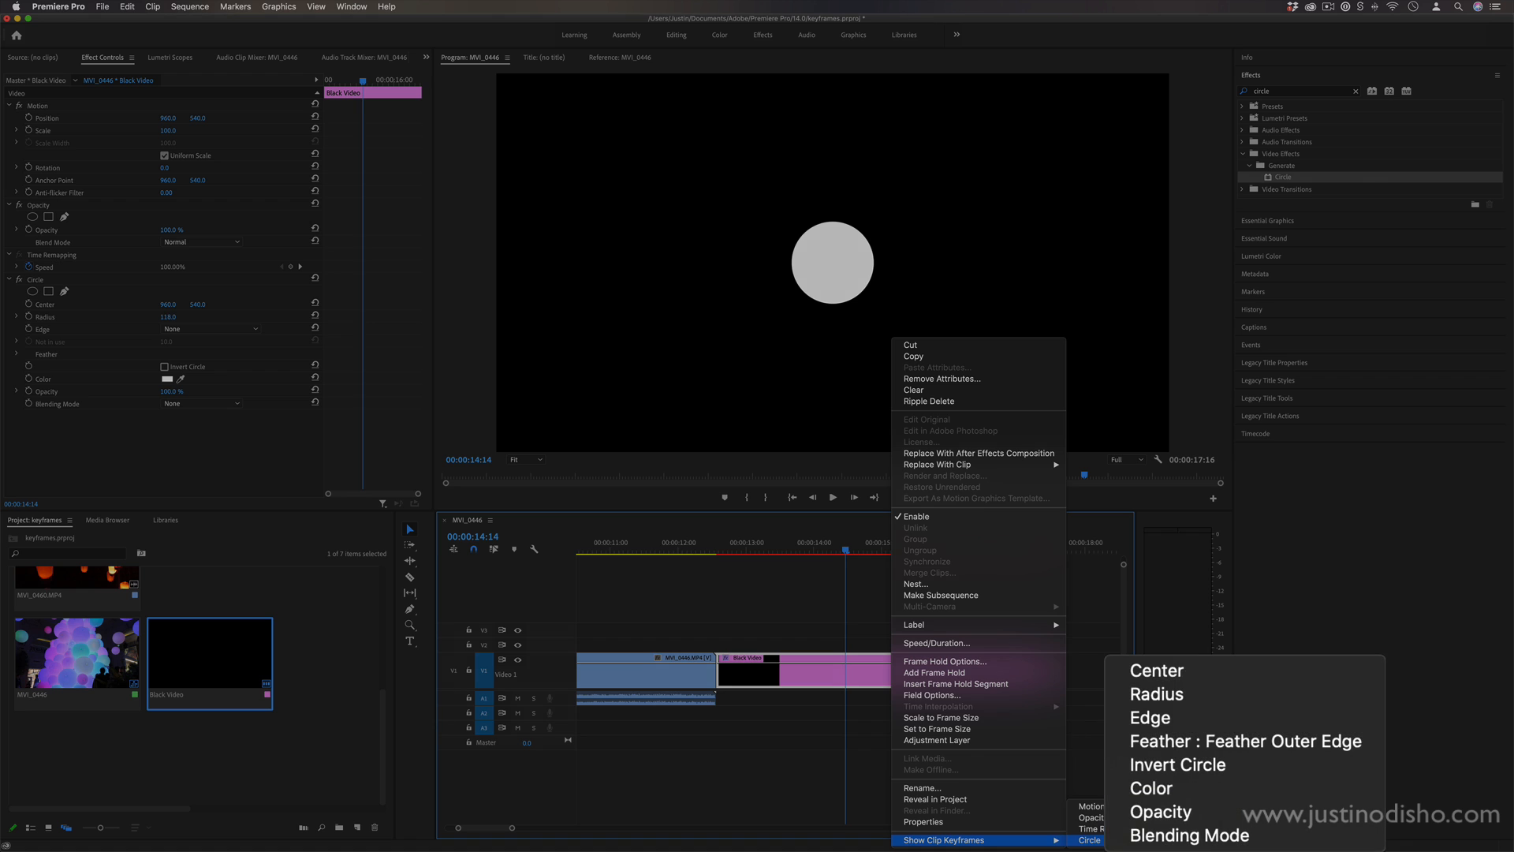
mouse_move(1138, 821)
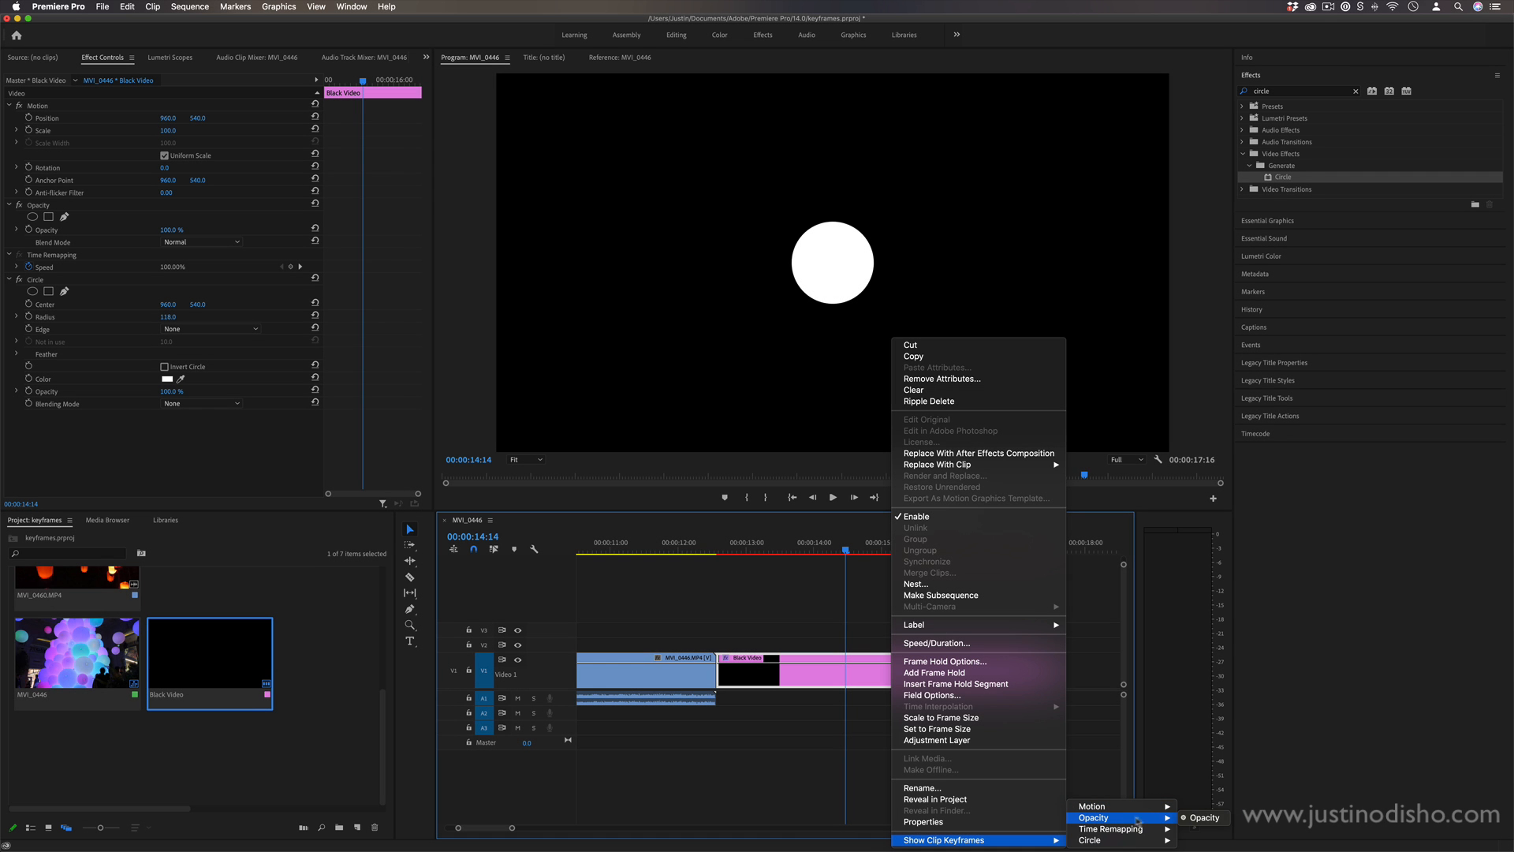
click(1129, 749)
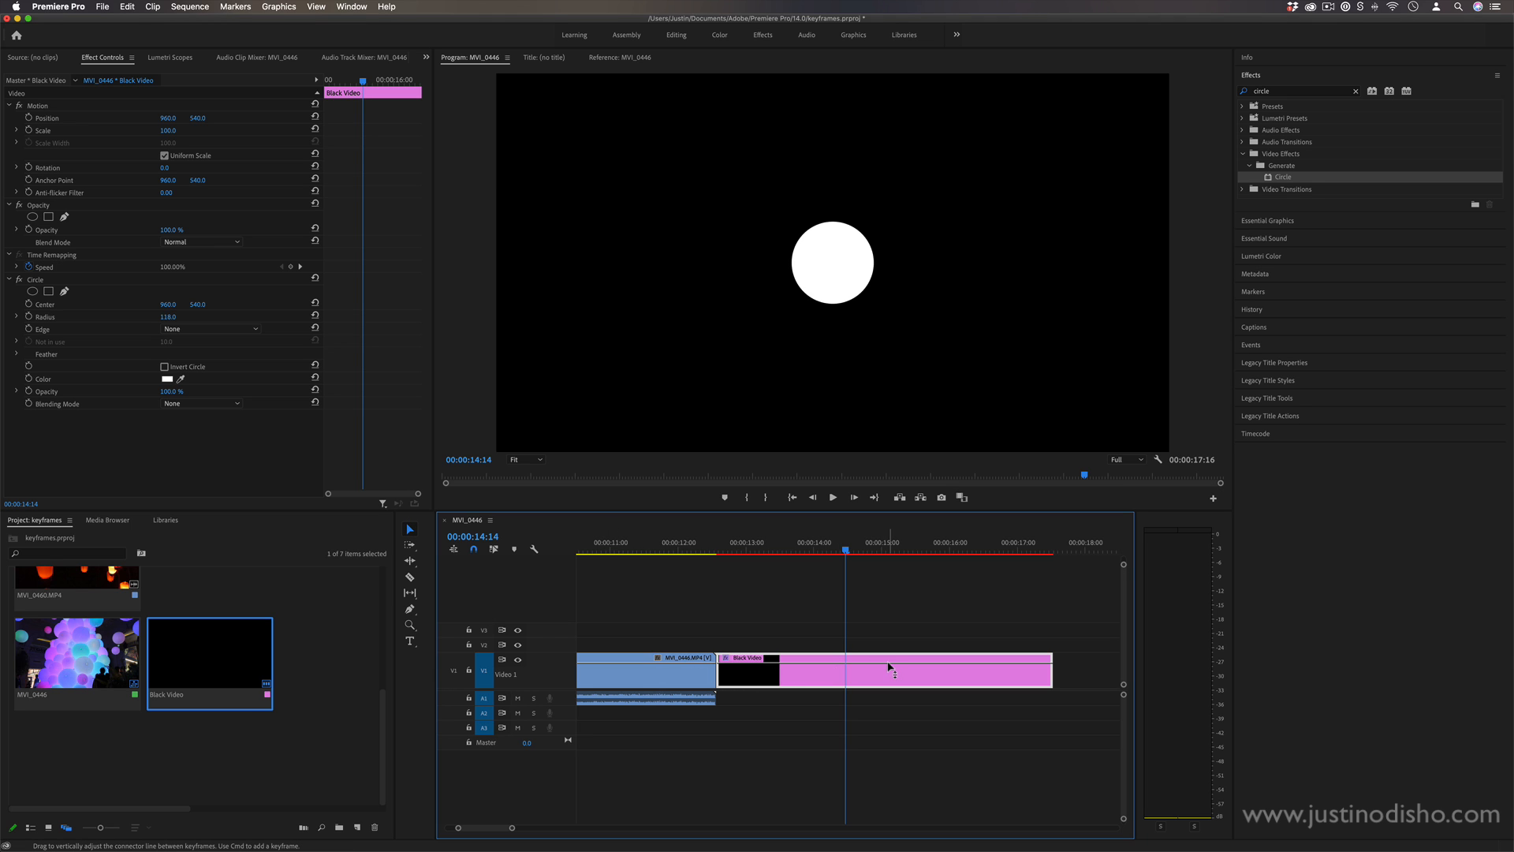
Step: Lower the Black Video clip's opacity line in the timeline to 25.7% and raise it again to 80%
drag(889, 666, 889, 674)
drag(927, 609, 929, 618)
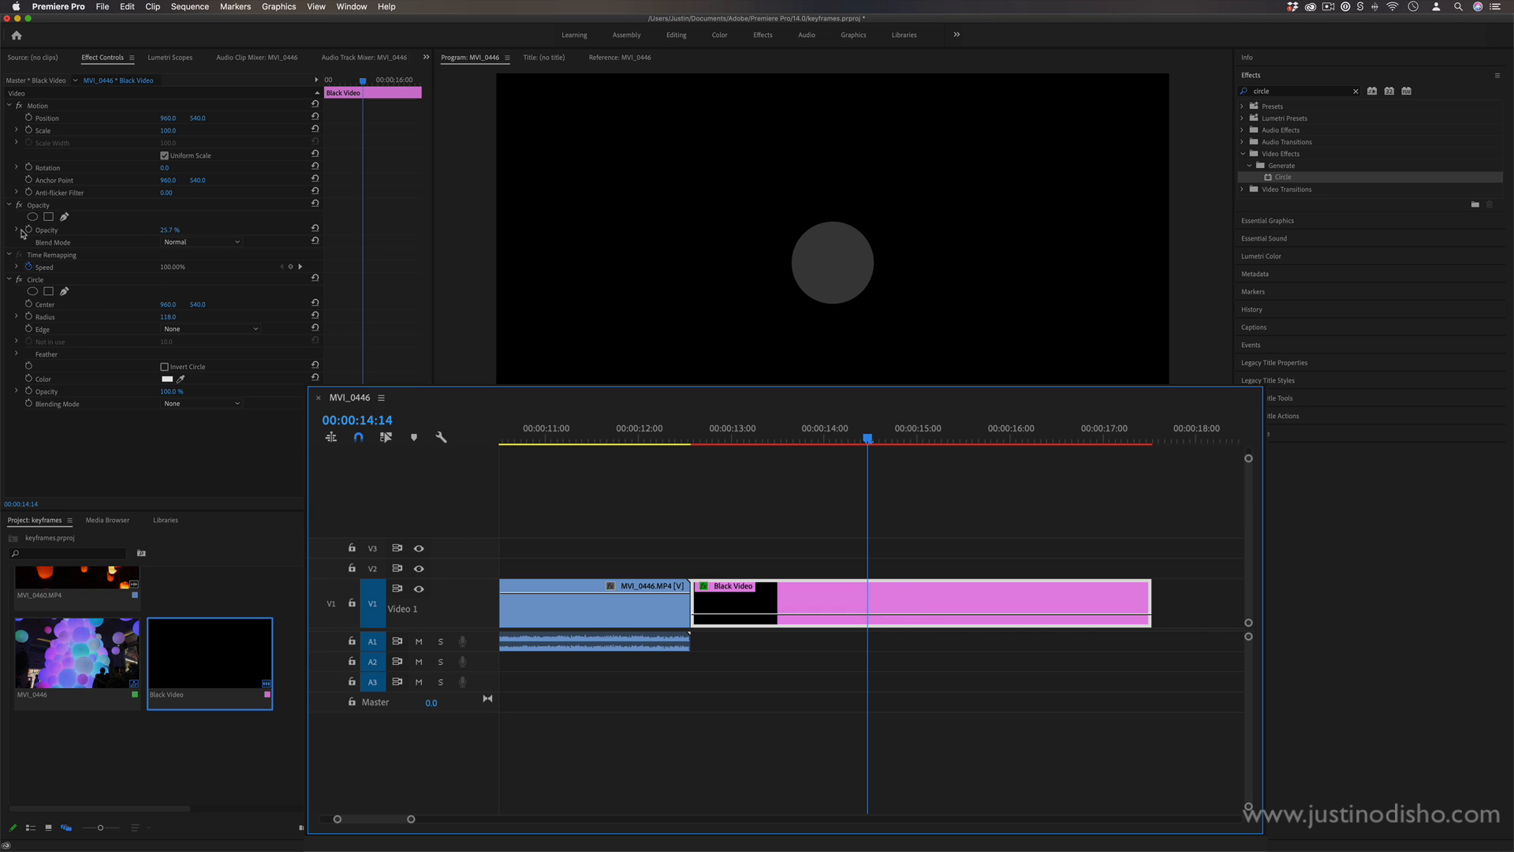
drag(926, 618, 927, 598)
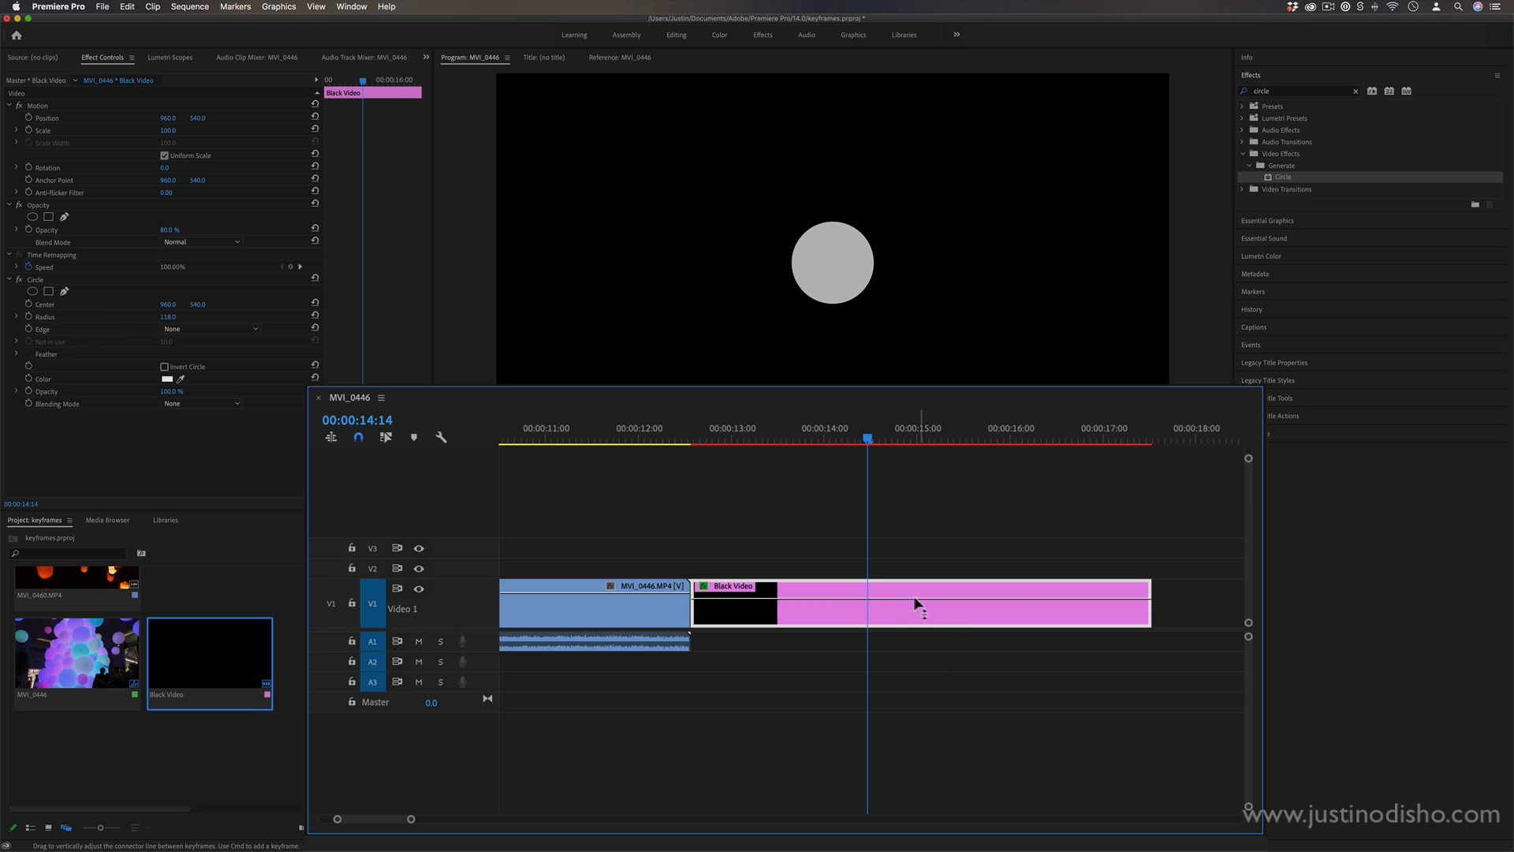
Step: Add two Opacity keyframes on the Black Video clip's line, shaping a fade-in from 0% at about 00:00:13:11 to 100% at about 00:00:13:23
super+click(868, 599)
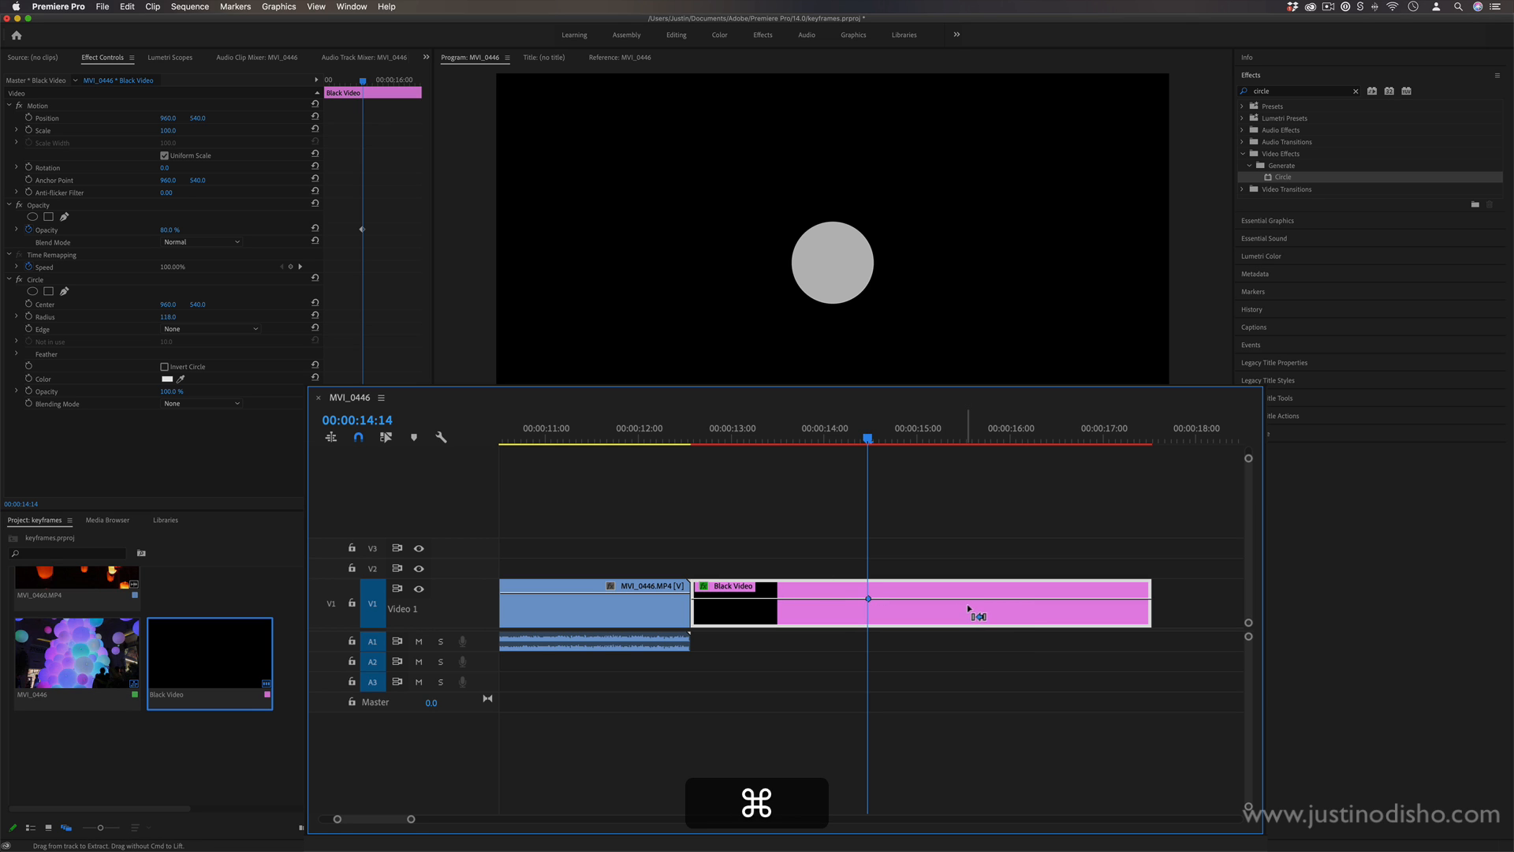
drag(915, 601, 767, 621)
super+click(909, 600)
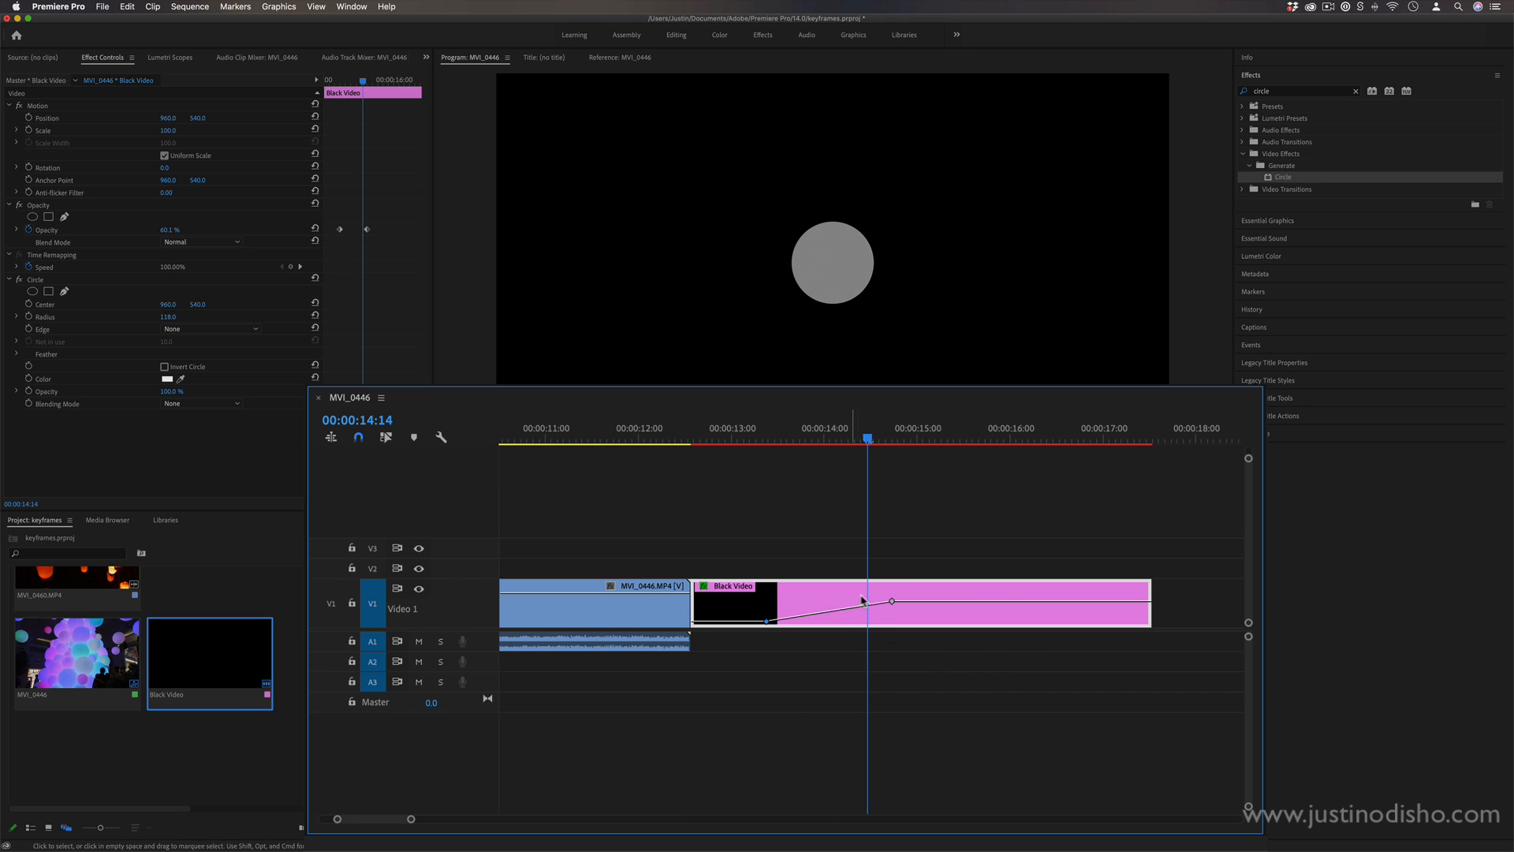
drag(892, 601, 801, 592)
Step: Scrub through the fade-in and add a third Opacity keyframe after it on the Black Video clip's line
click(766, 439)
drag(774, 440, 803, 446)
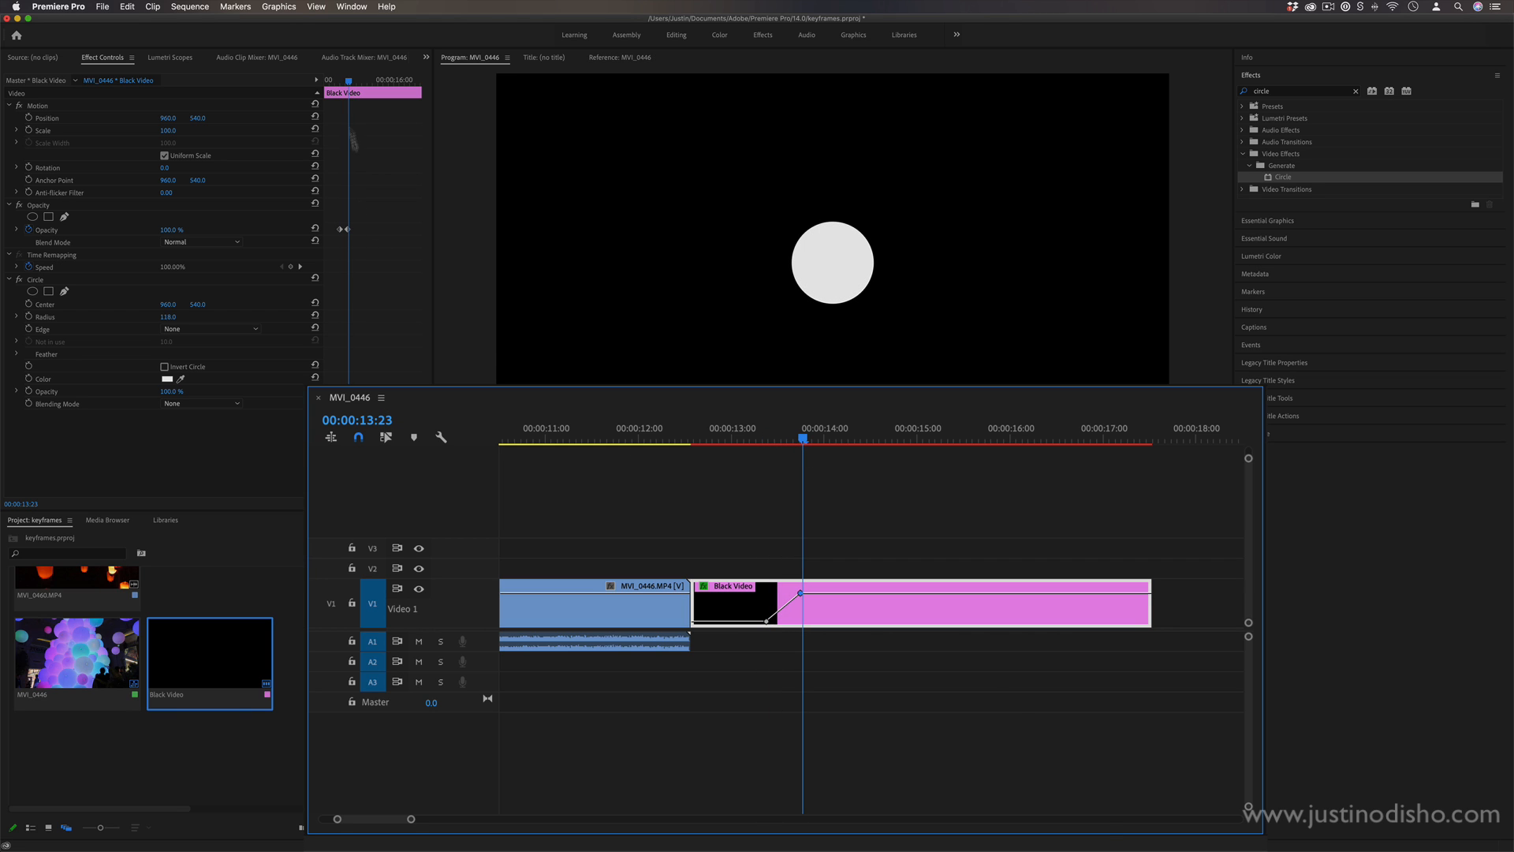
drag(348, 80, 339, 79)
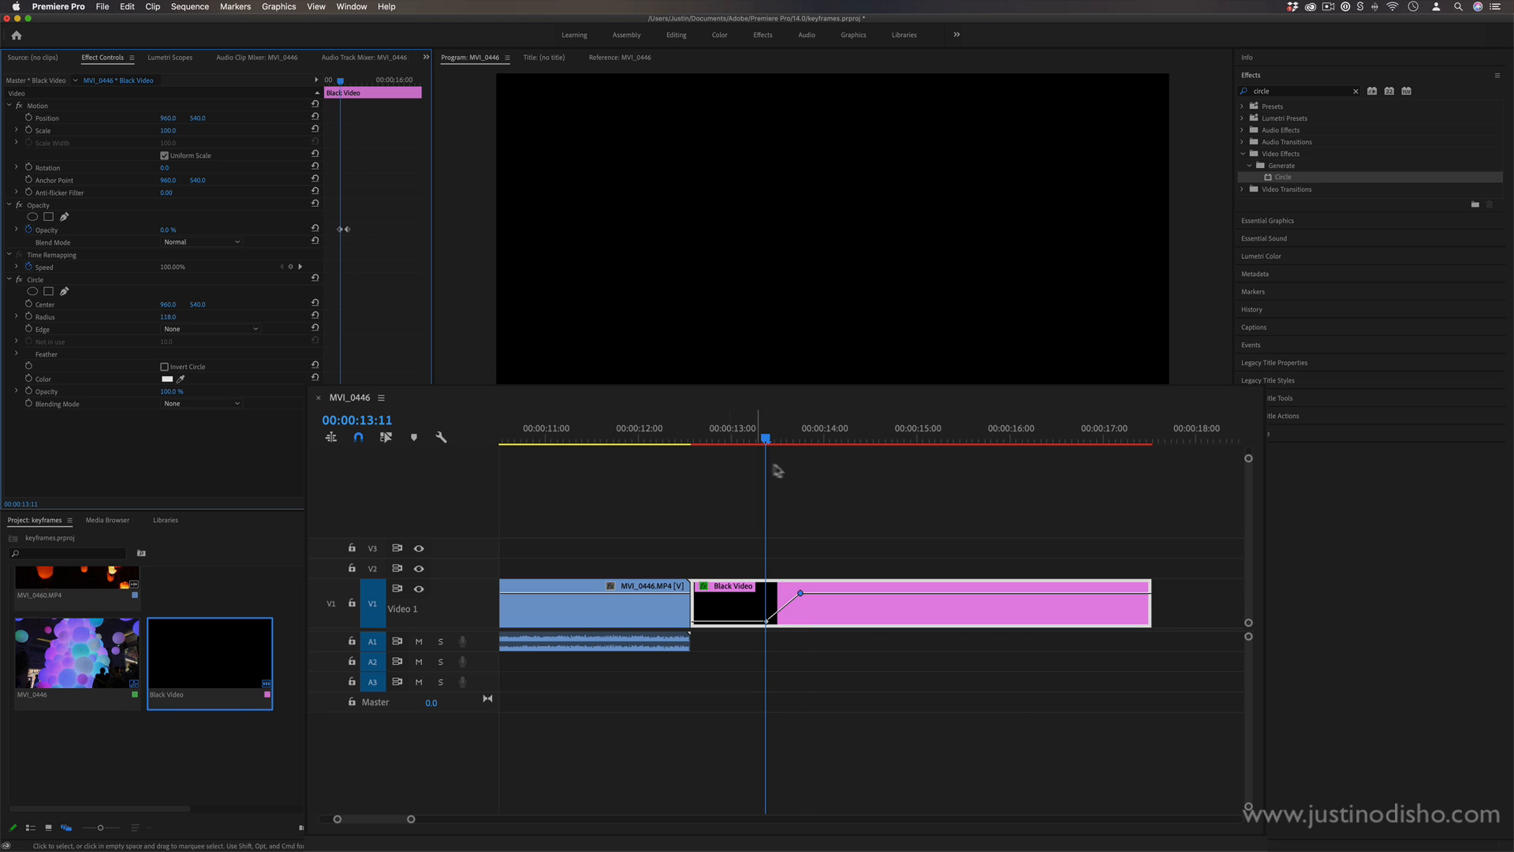
click(769, 439)
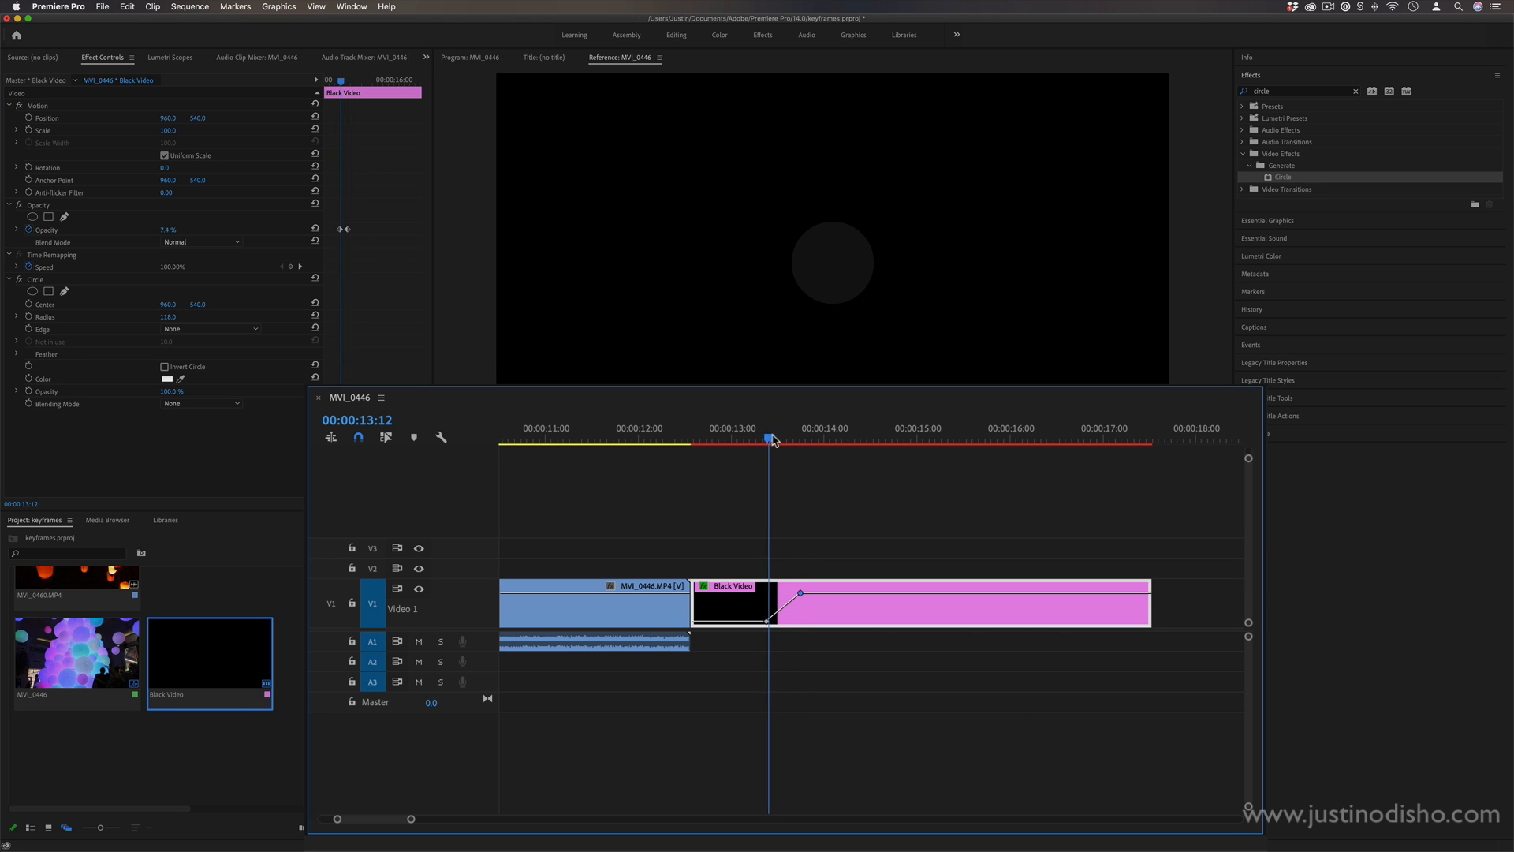
super+click(842, 593)
mouse_move(842, 593)
mouse_down()
mouse_move(847, 623)
mouse_move(833, 591)
mouse_up()
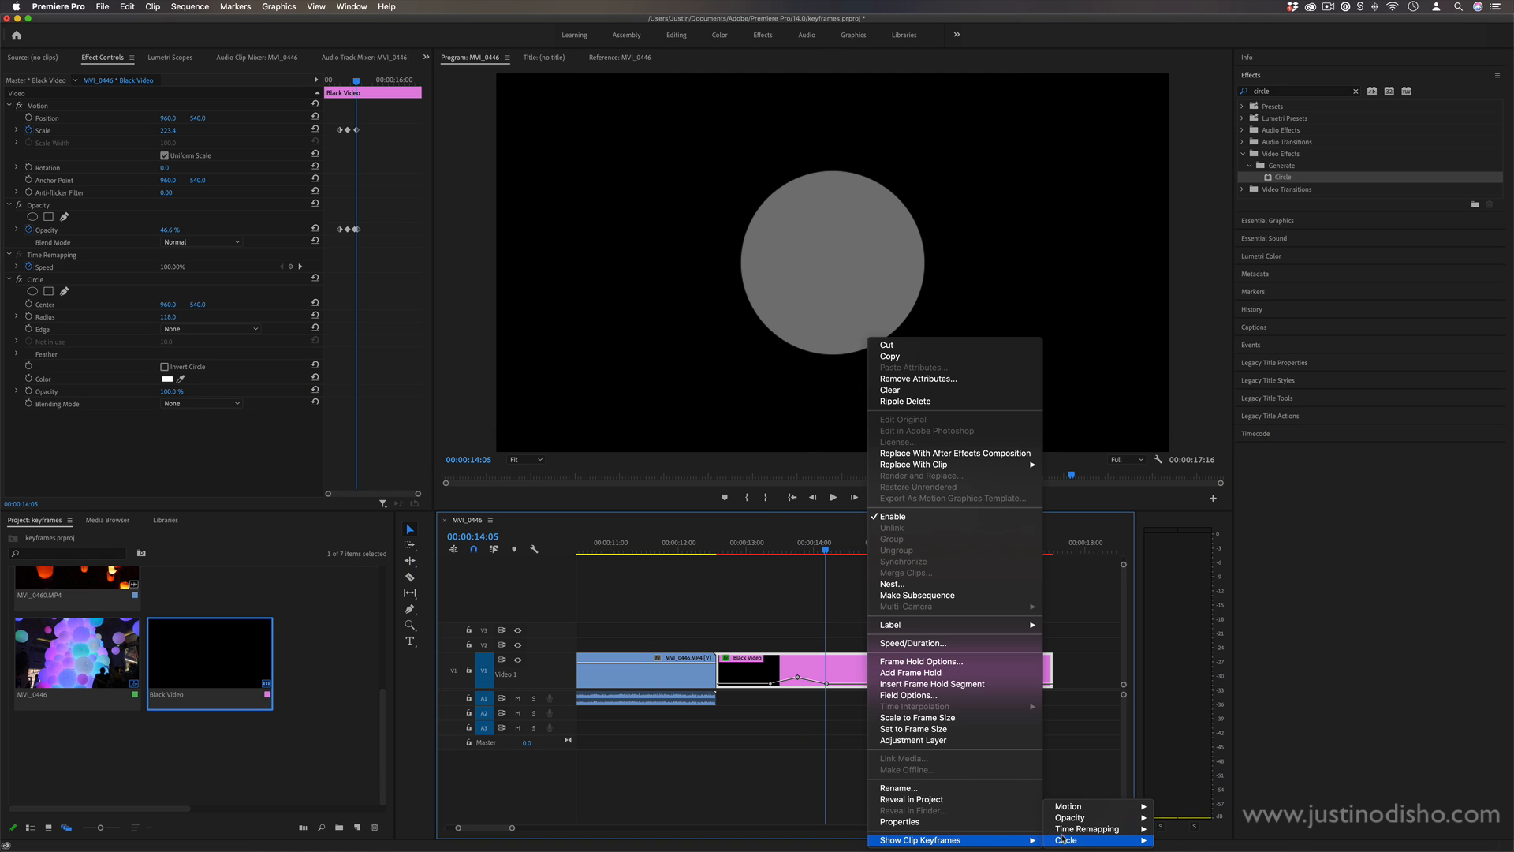
Step: Show the Black Video clip's Time Remapping speed line, add two speed keyframes, and adjust the line between them
mouse_move(1104, 829)
click(1176, 829)
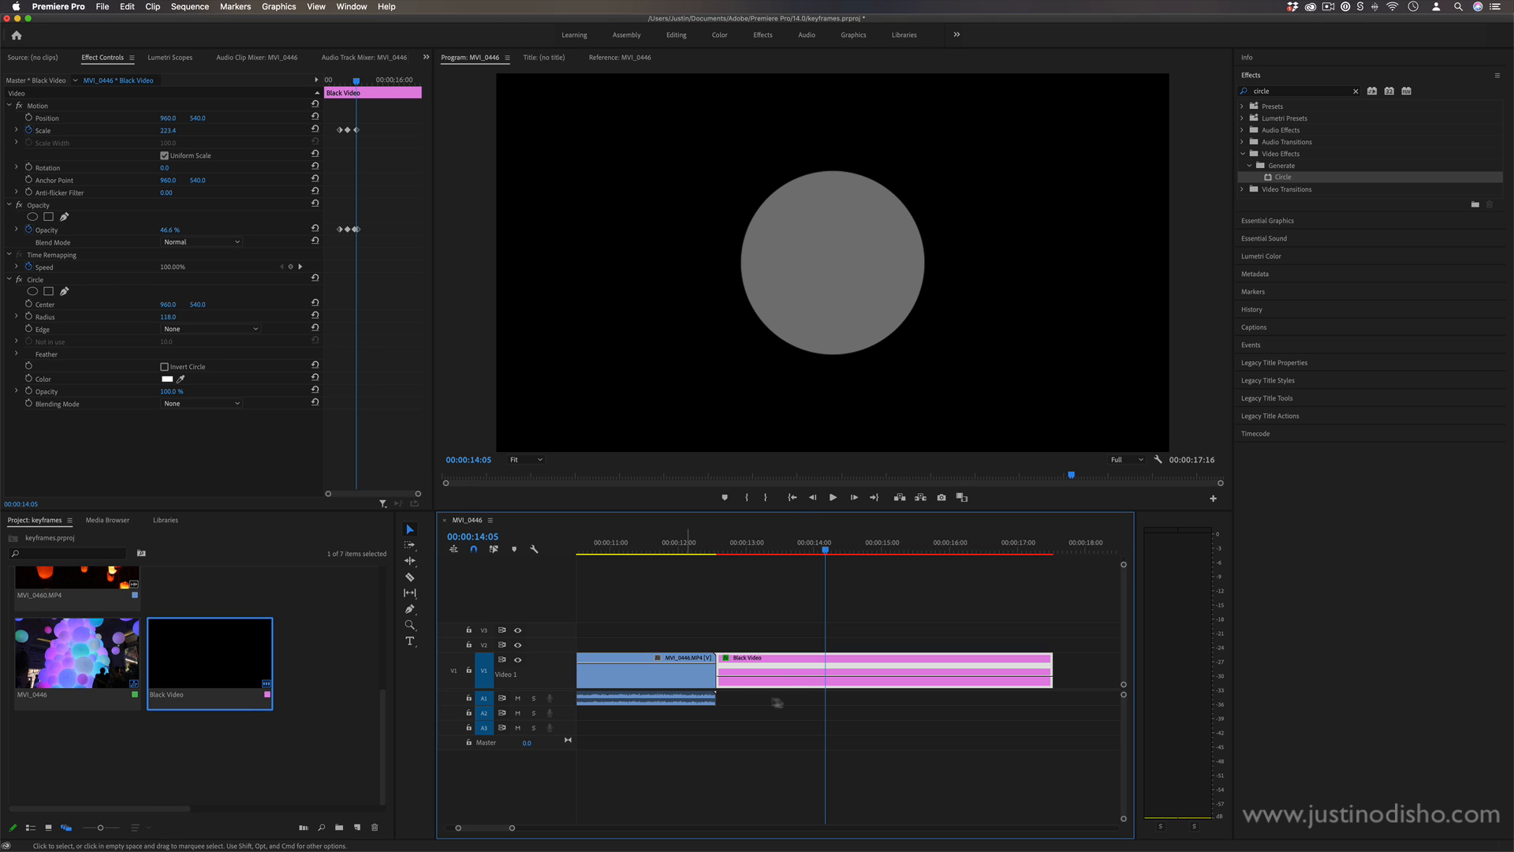
super+click(791, 677)
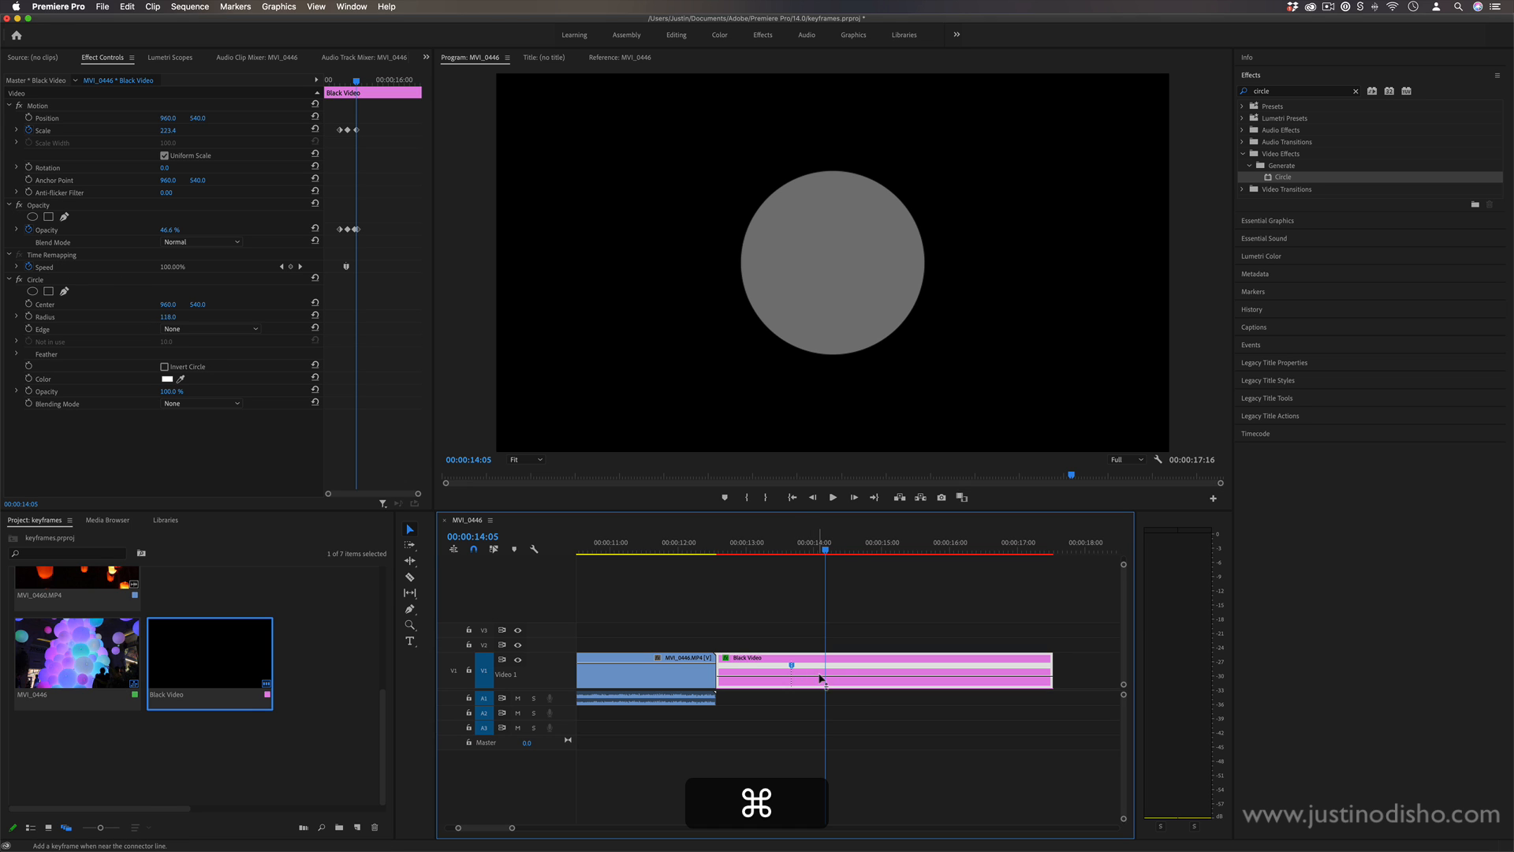
super+click(821, 677)
drag(811, 676, 801, 673)
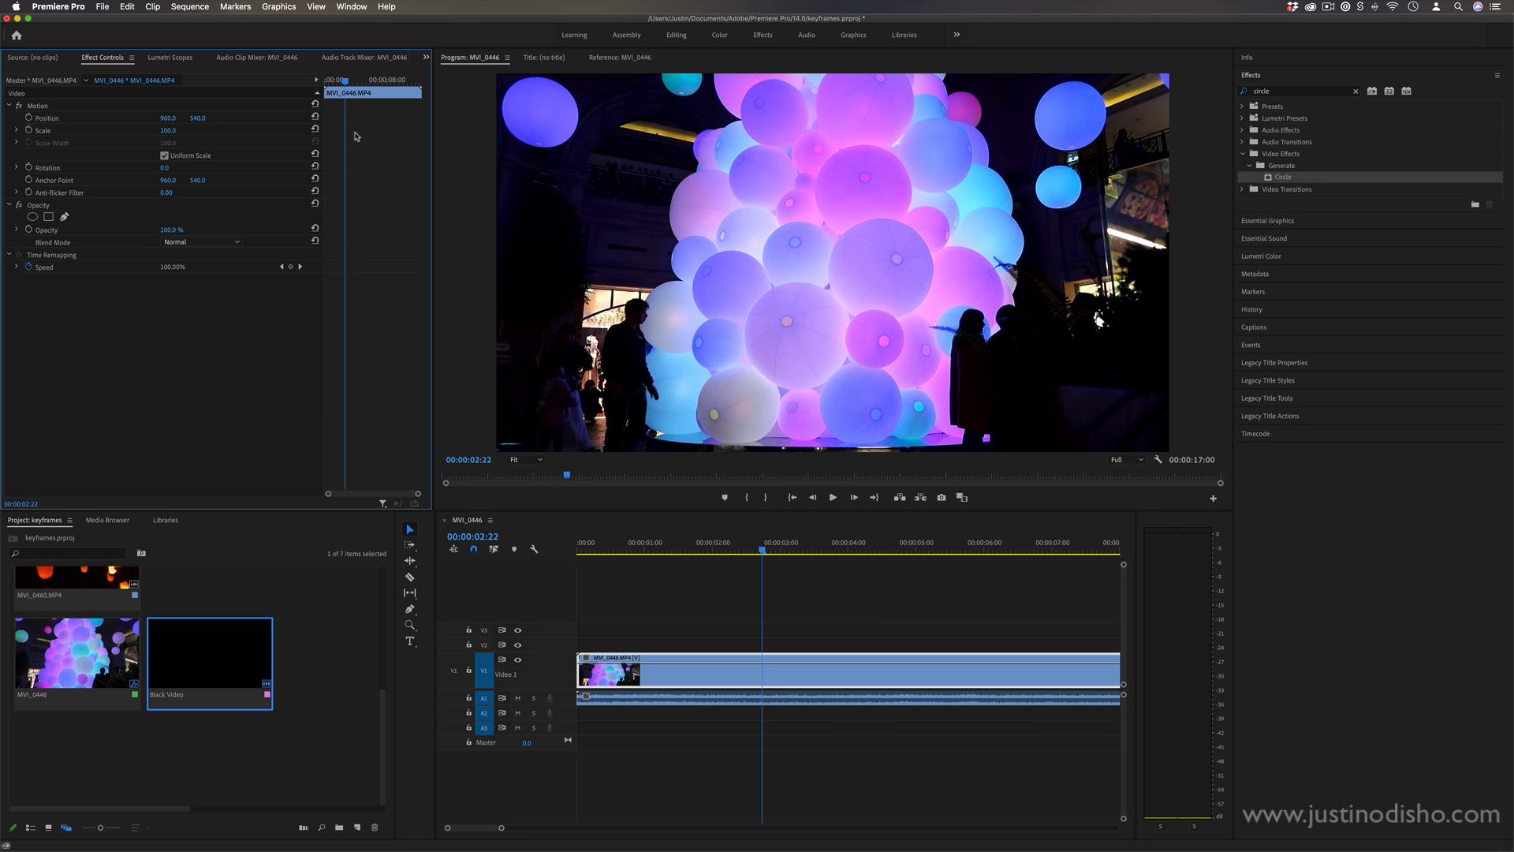
Step: Turn on Scale animation for the MVI_0446.MP4 clip at 00:00:02:22 and build a short zoom pattern of keyframes between 100 and 140
click(29, 130)
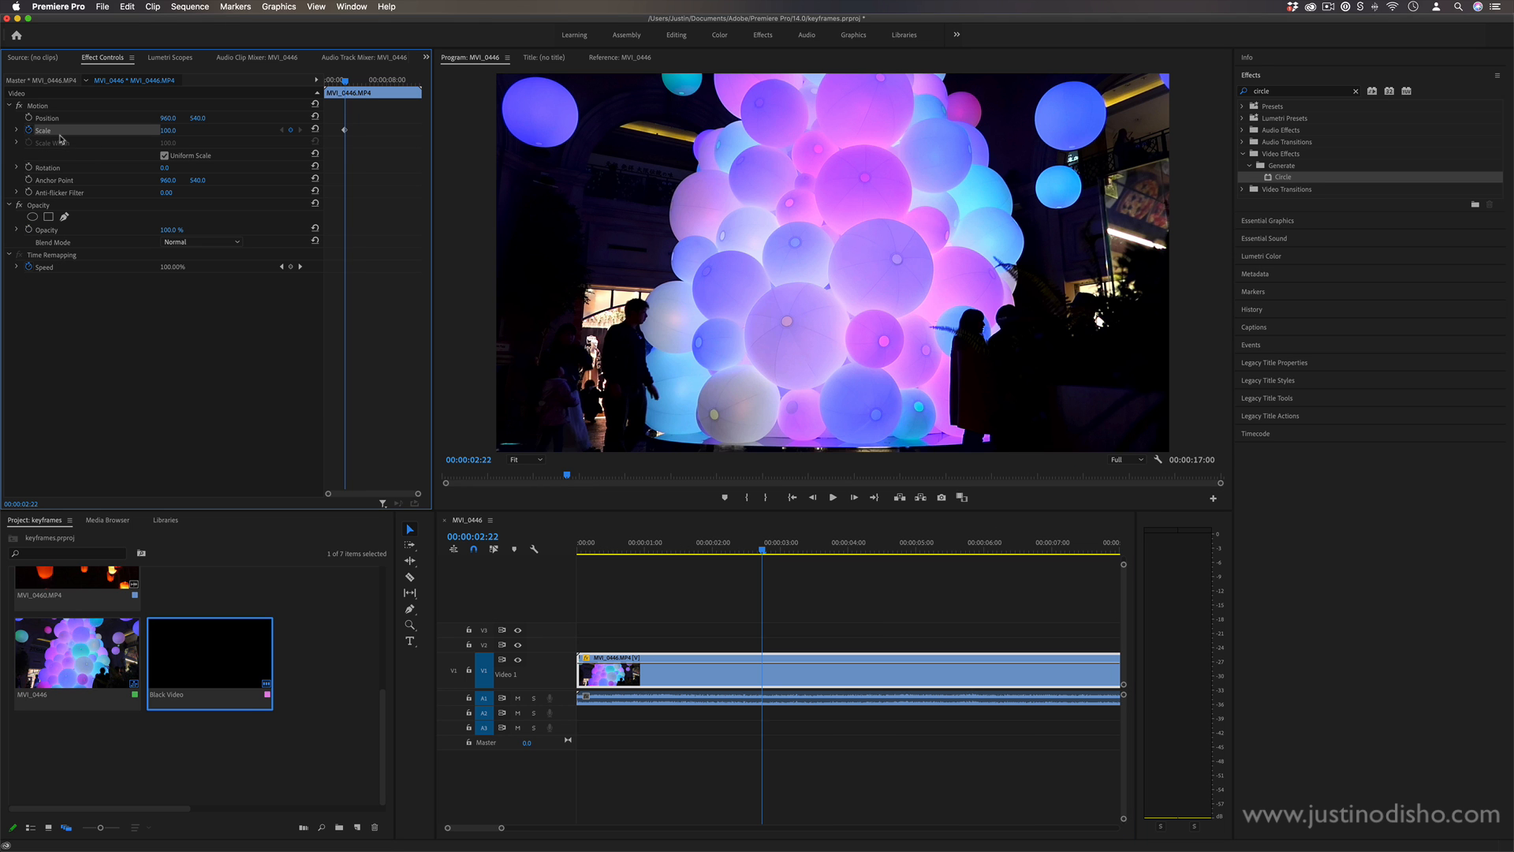
click(350, 81)
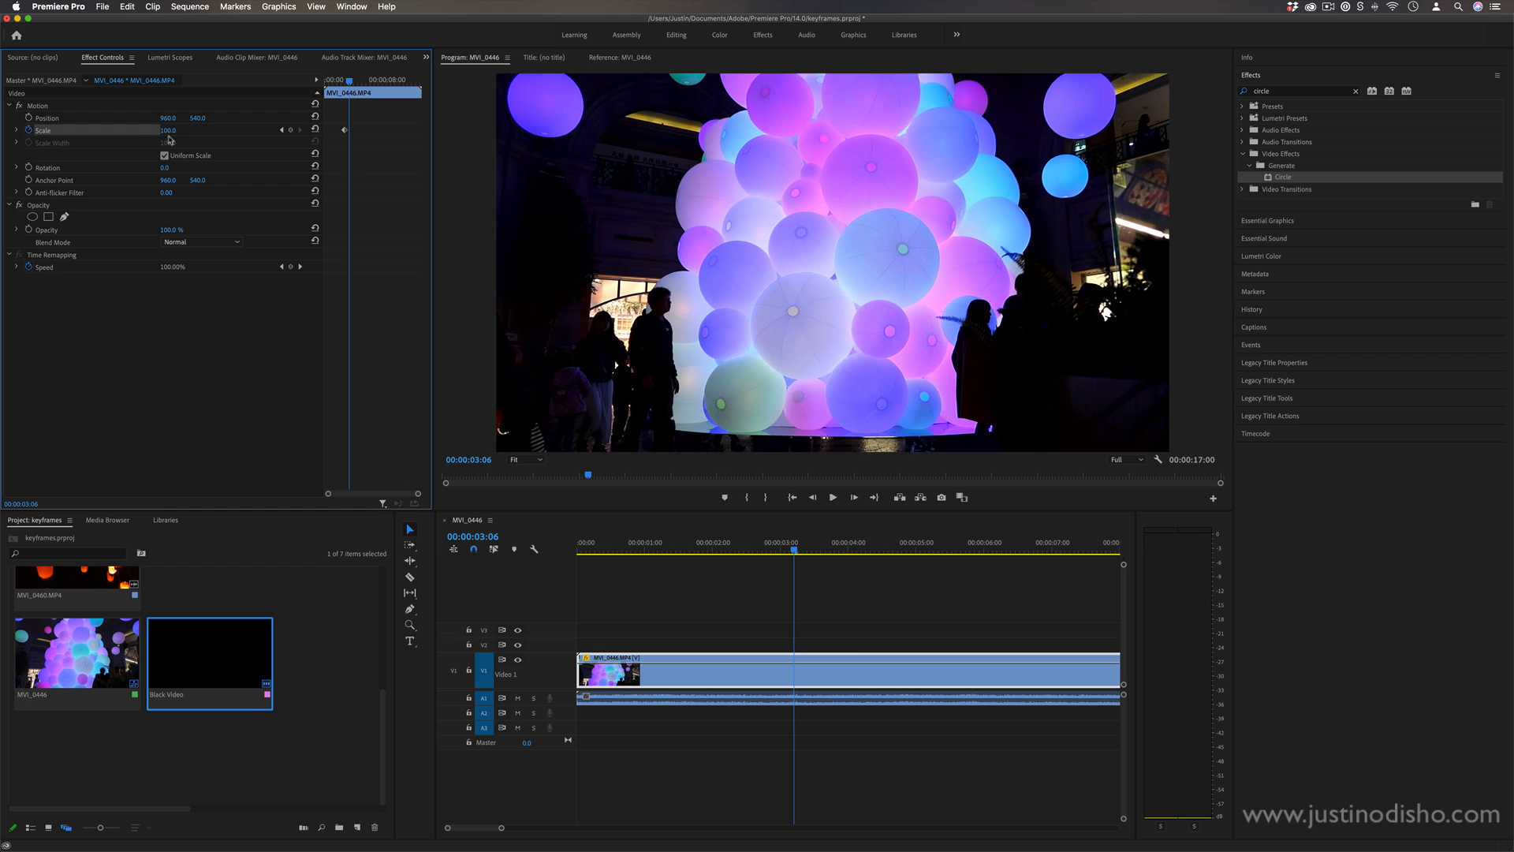
drag(168, 131, 212, 131)
click(354, 82)
click(360, 81)
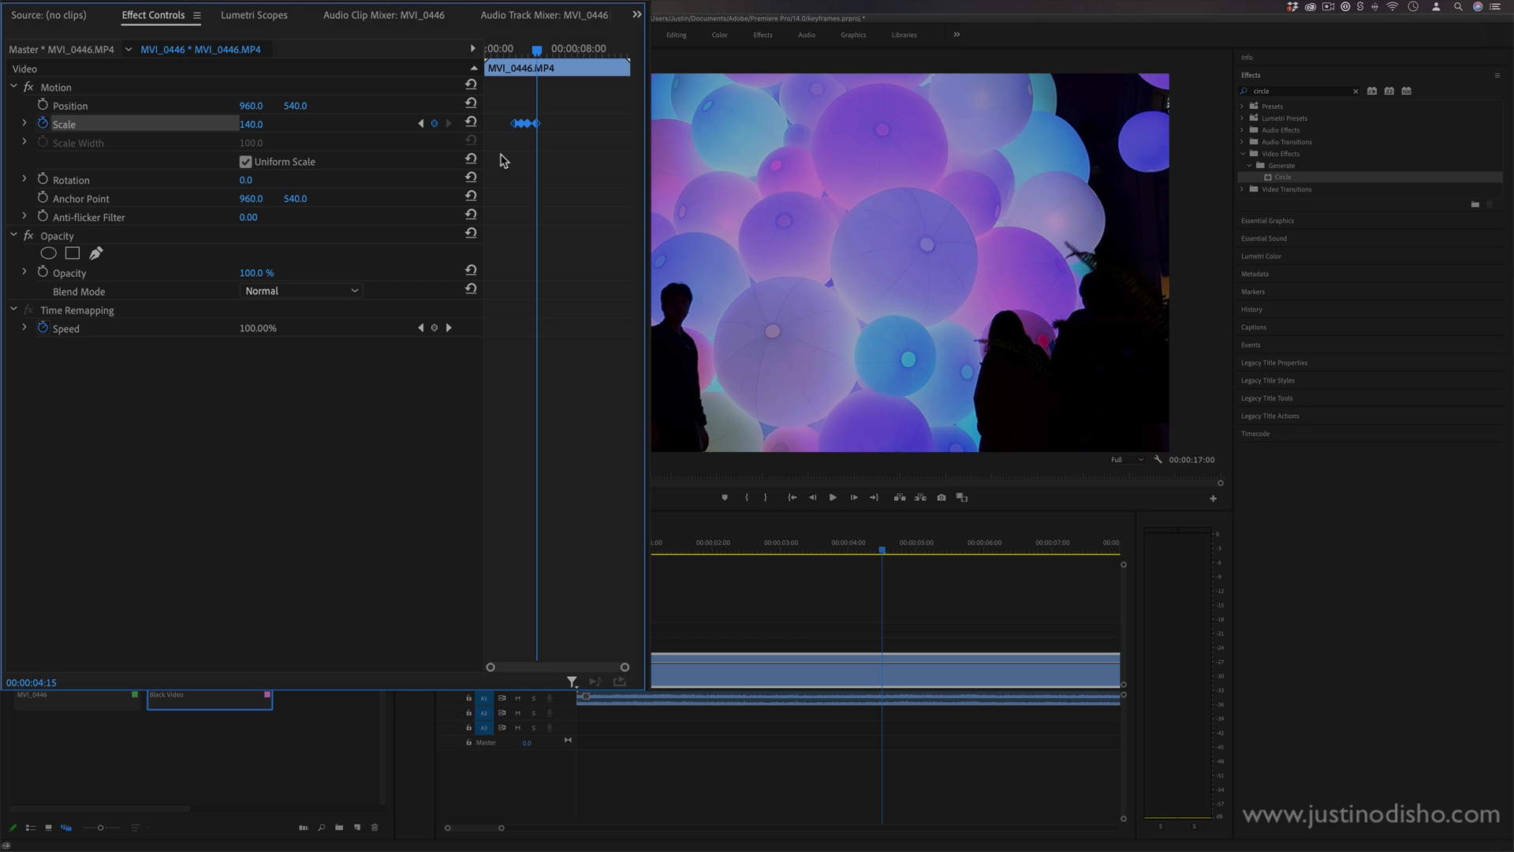
Step: Paste the Scale keyframes repeatedly along the MVI_0446.MP4 clip to repeat the zoom pattern
click(543, 53)
key(super+v)
drag(556, 55, 553, 108)
key(super+v)
key(super+v)
drag(499, 149, 545, 123)
click(518, 52)
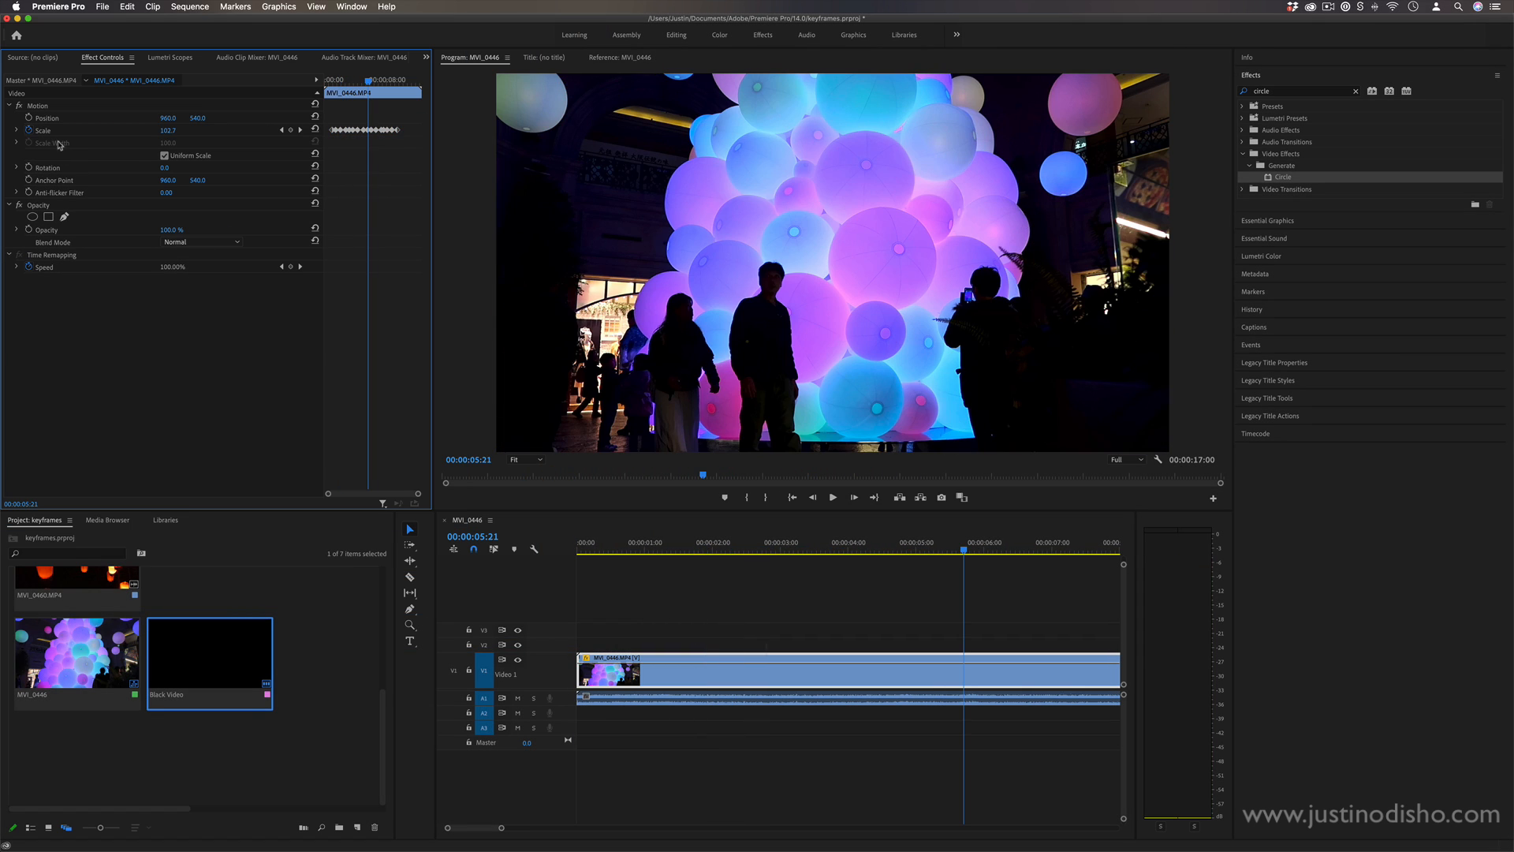
Step: Examine the preset type options for saving the Motion effect as a preset and close the dialog without saving
click(46, 132)
right_click(40, 109)
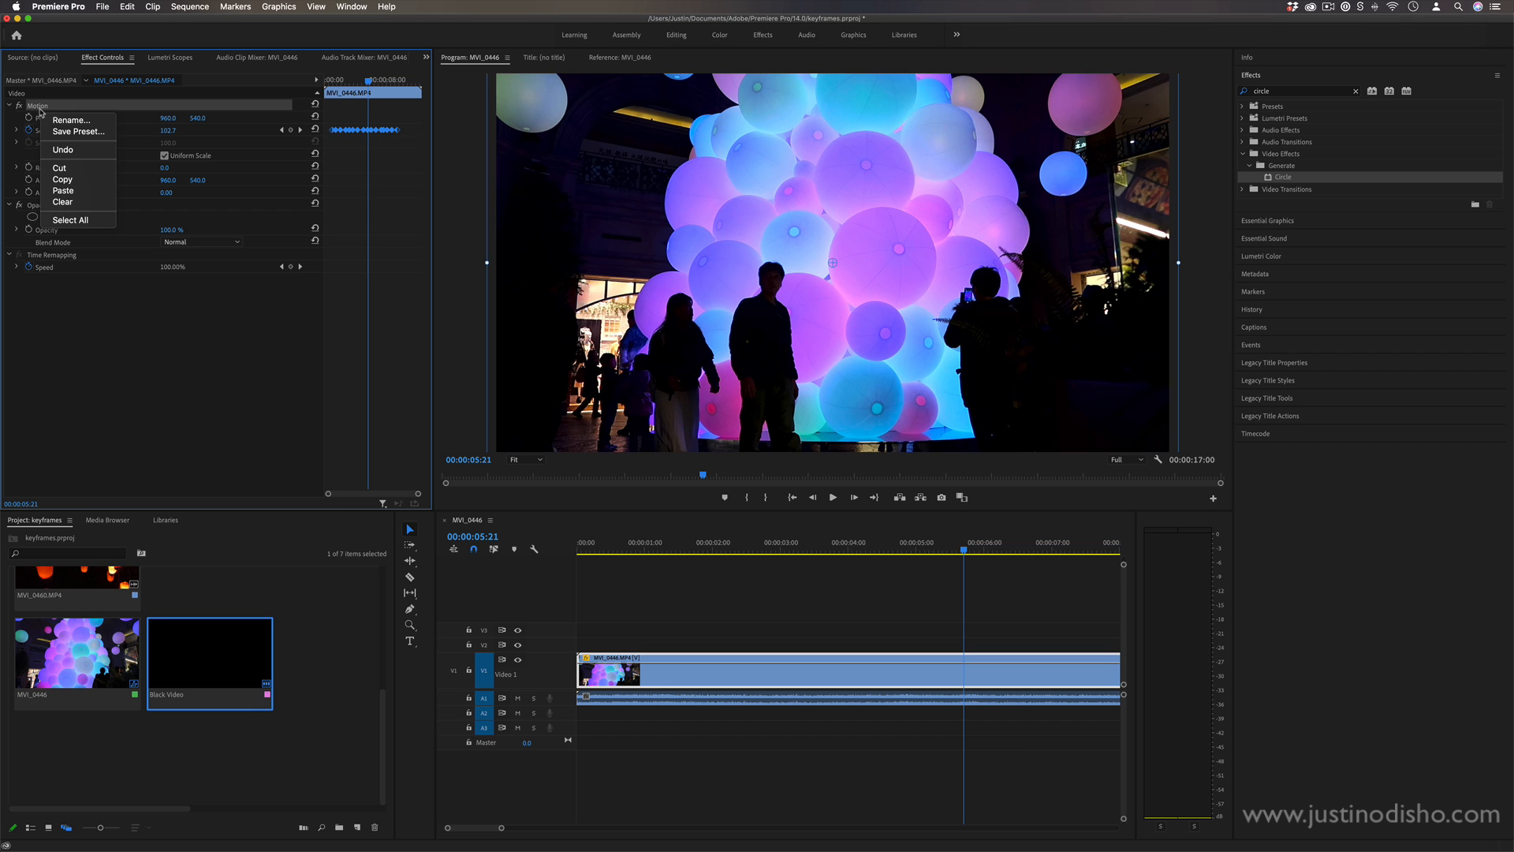
click(75, 134)
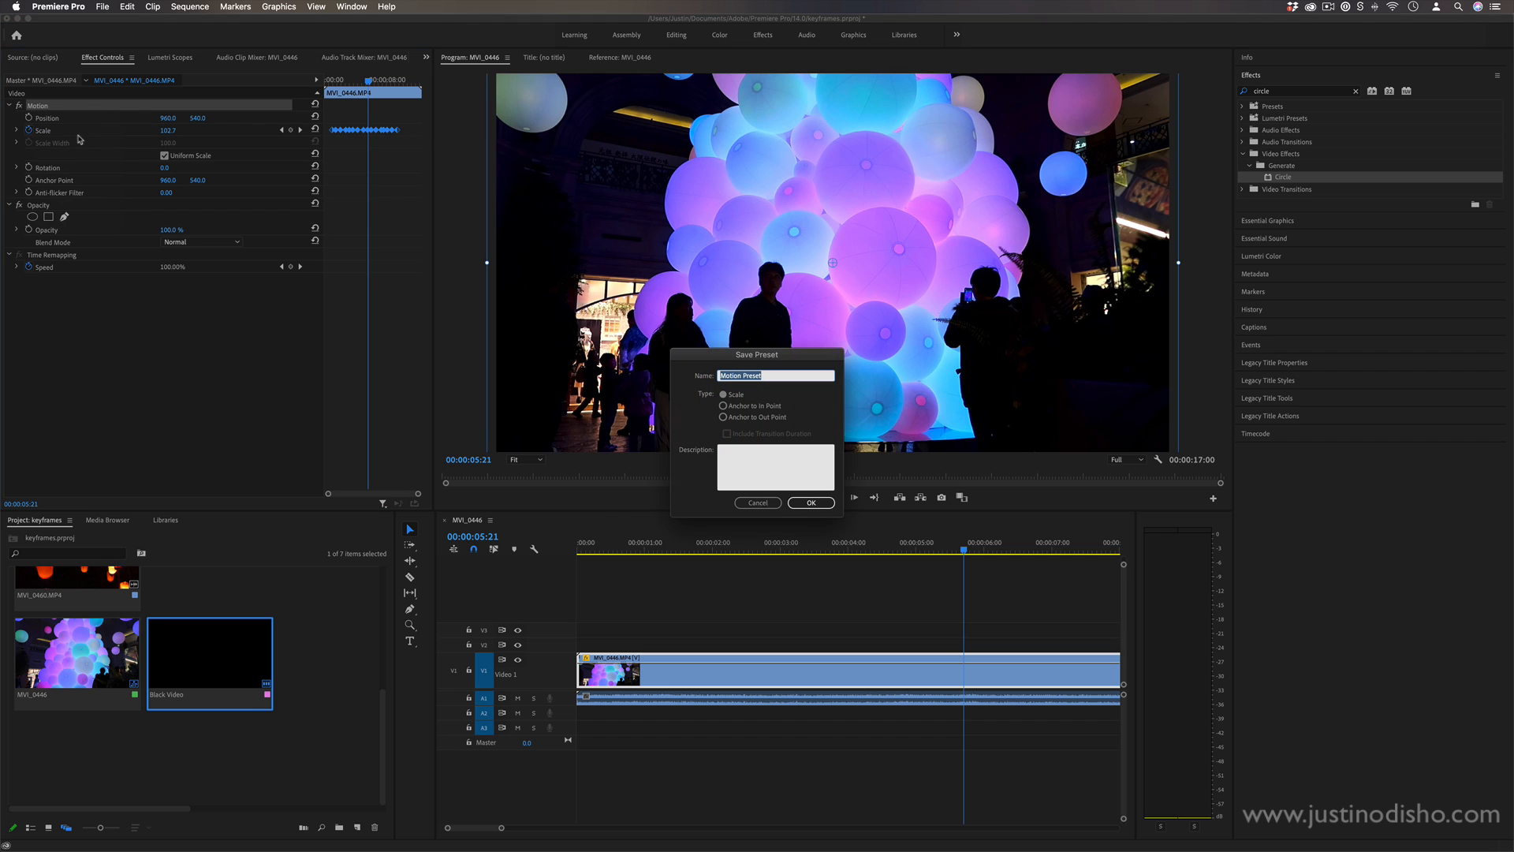
click(737, 398)
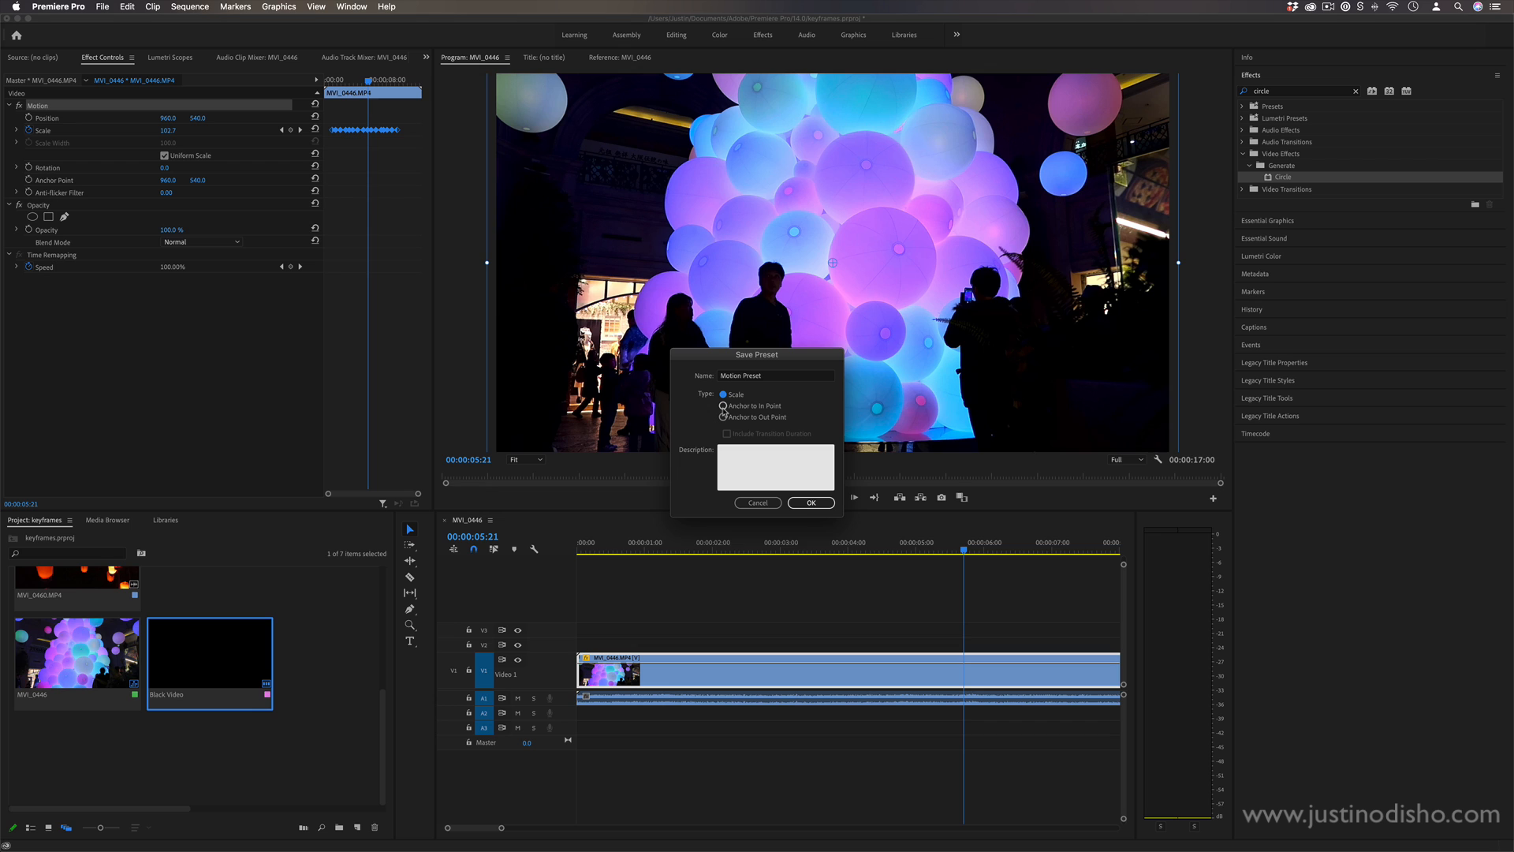
click(723, 416)
click(759, 503)
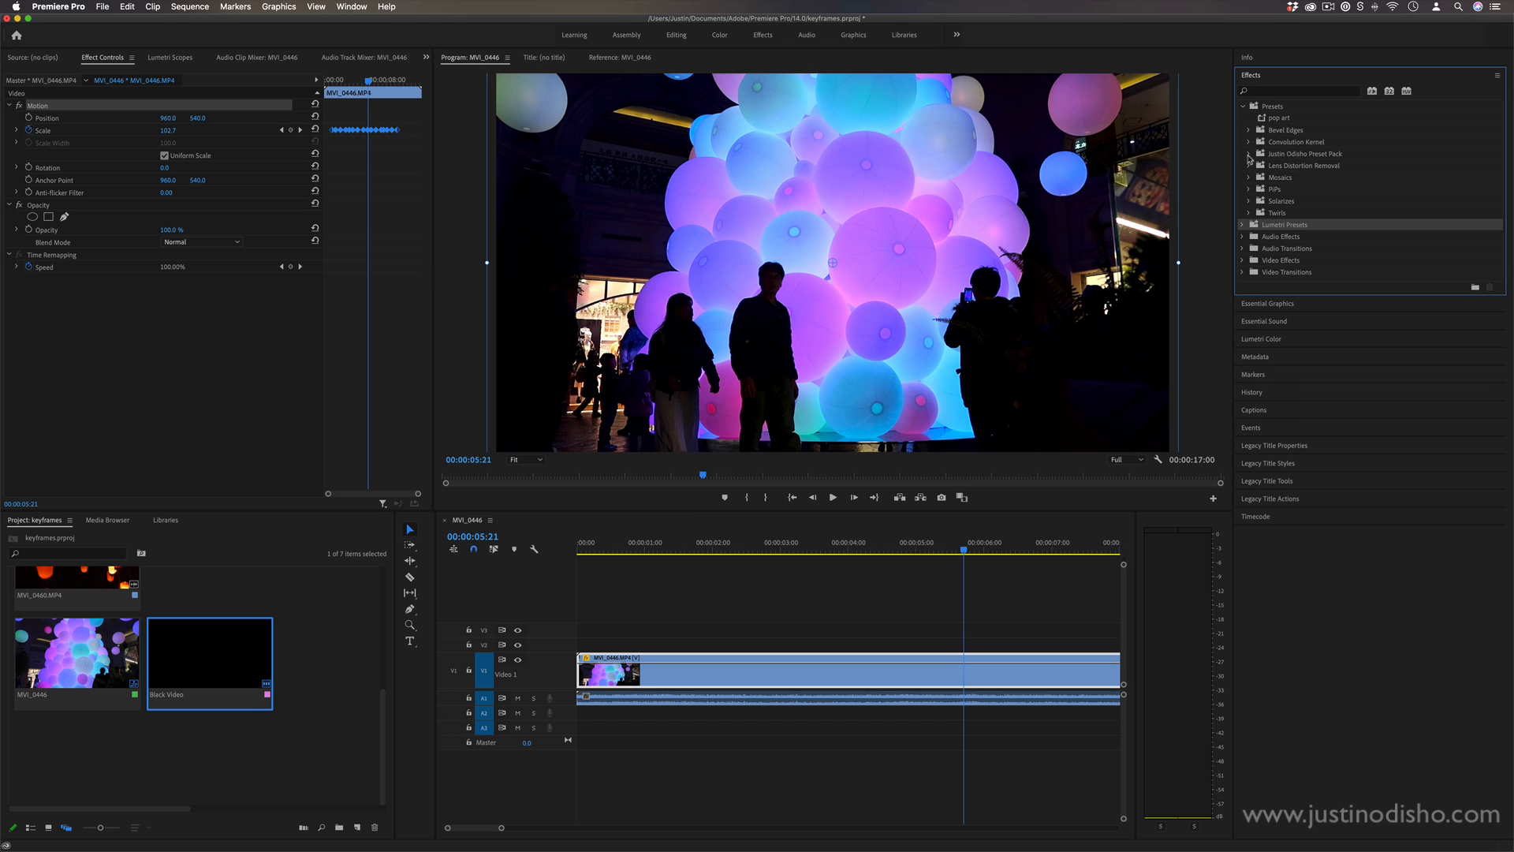
Step: Expand the custom preset pack and its effects subfolder to examine the saved effect presets
click(1249, 155)
click(1257, 166)
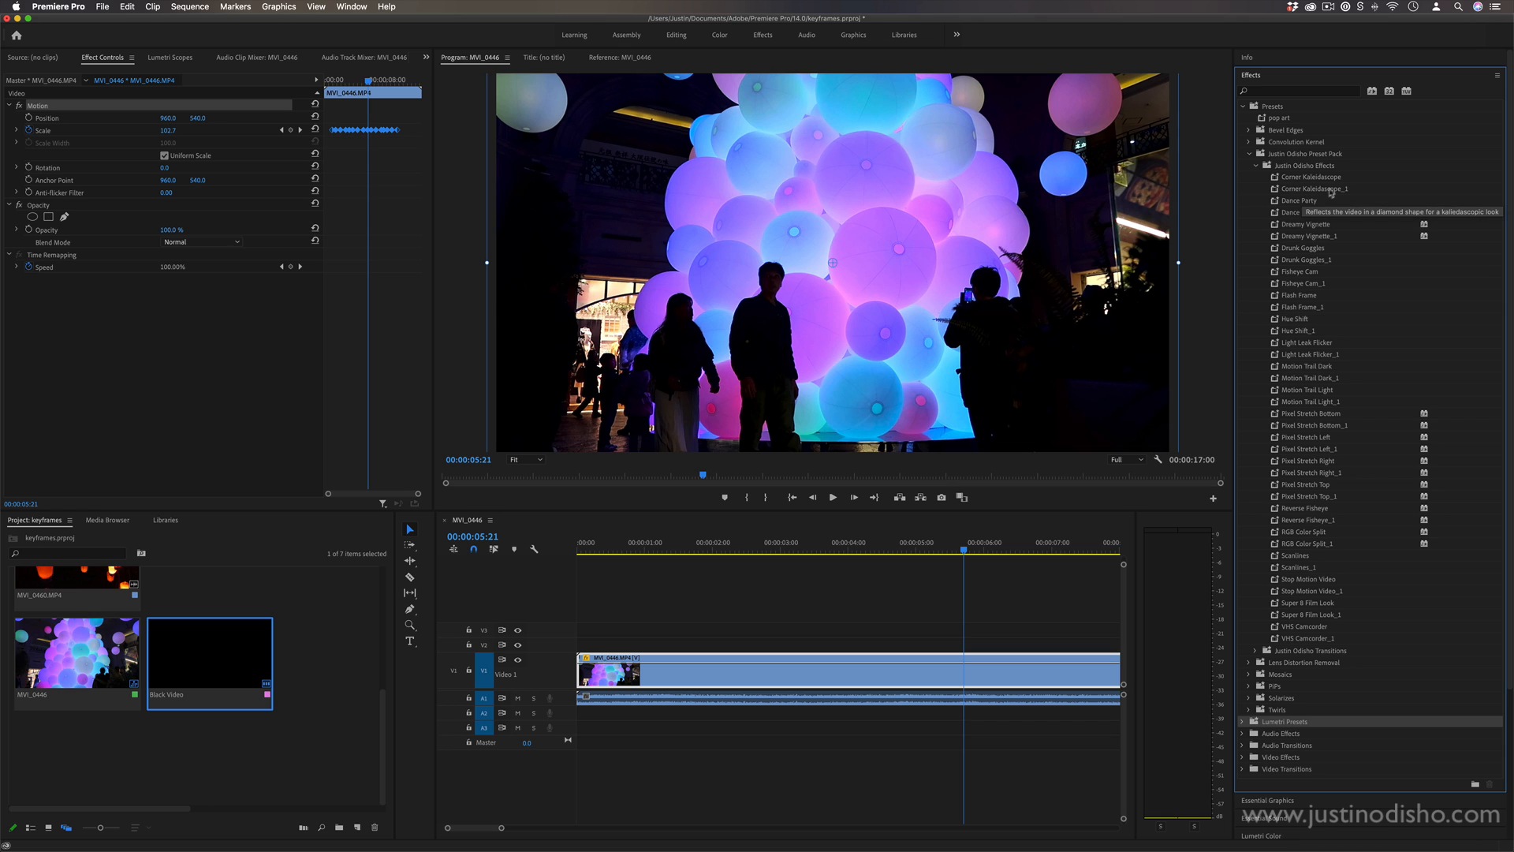
Step: Apply the Fisheye Cam preset from the custom preset pack to the MVI_0446.MP4 clip in the timeline
click(1300, 272)
drag(1300, 271, 937, 675)
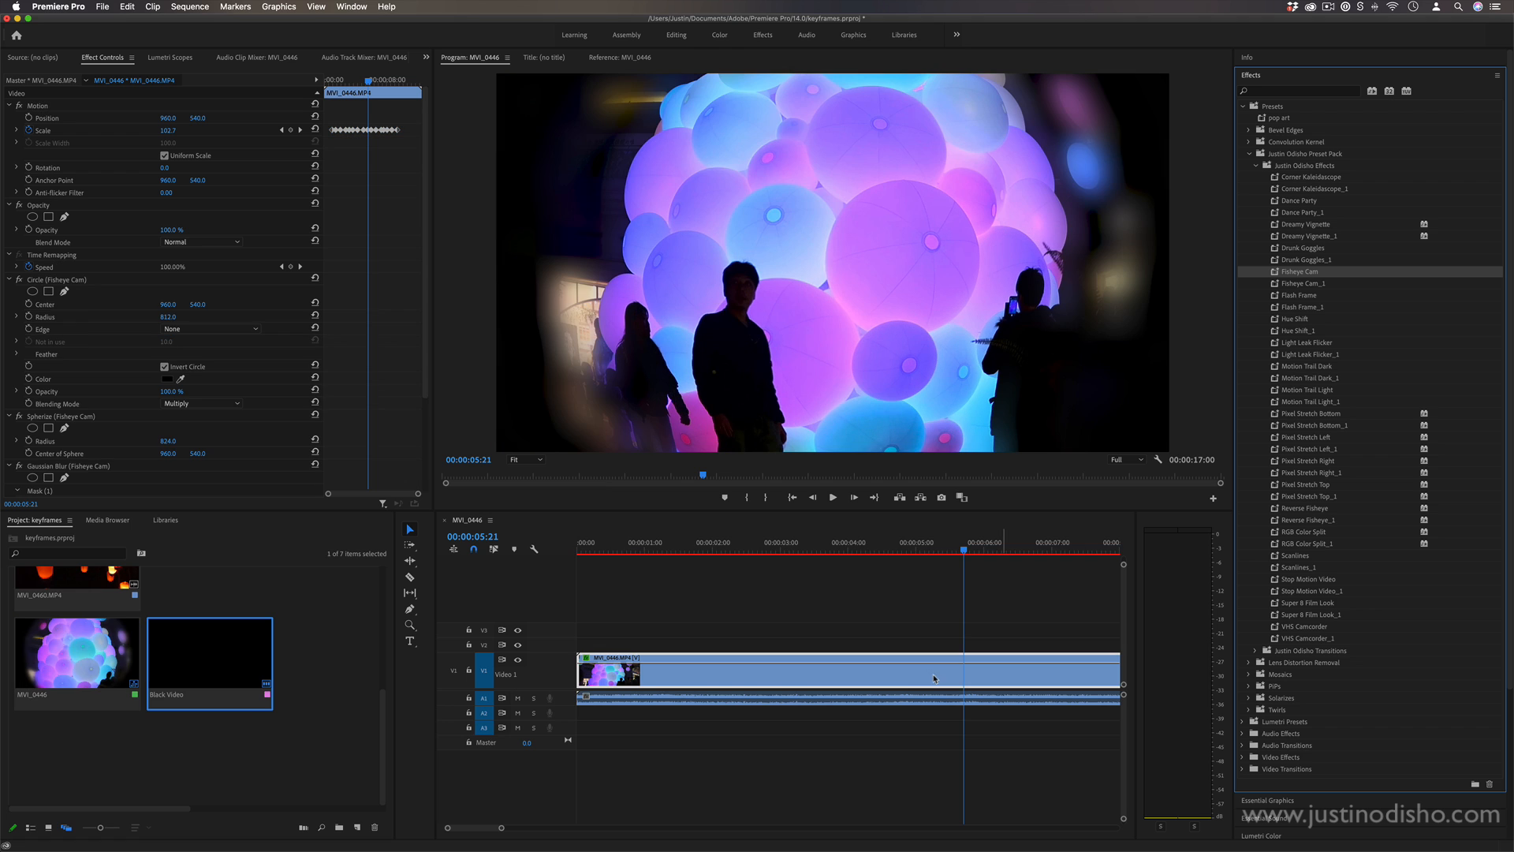
scroll(224, 352, down, 3)
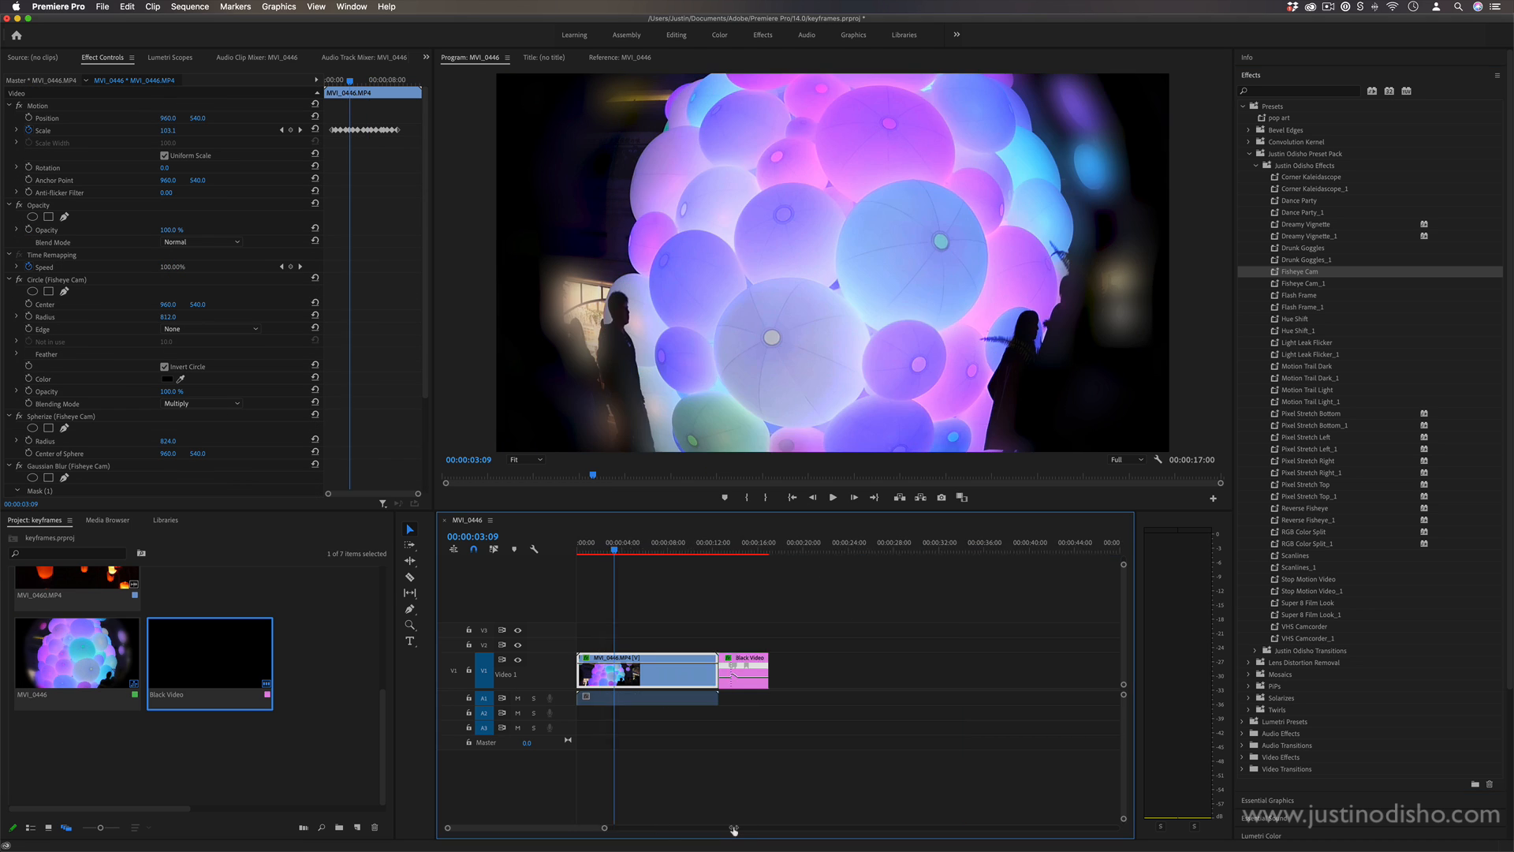
Step: Remove all video and audio attributes, including the effects, from the timeline clips and delete the Black Video clip
drag(733, 829, 702, 829)
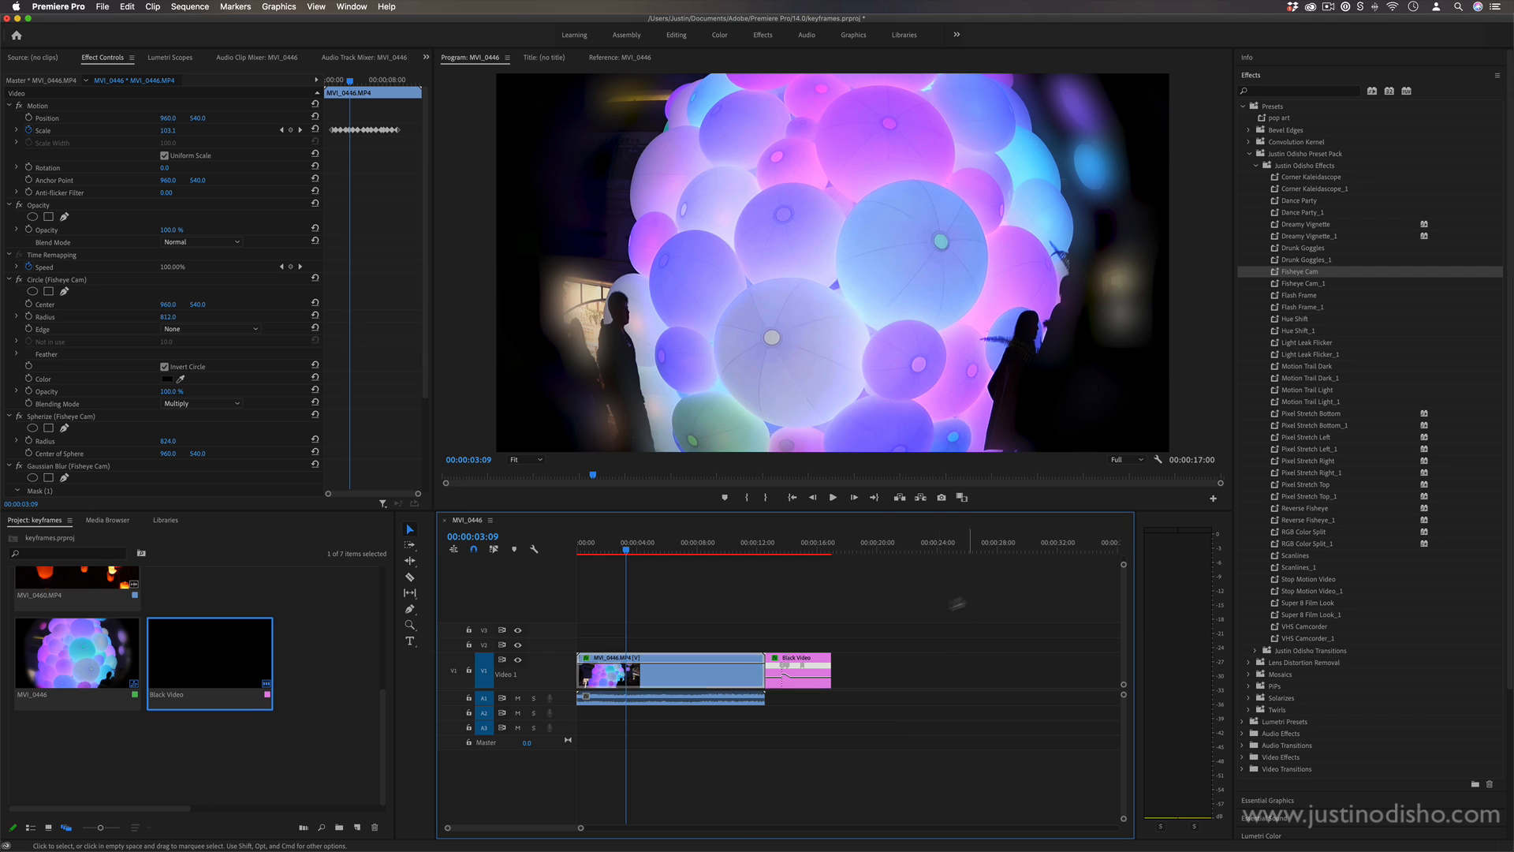
drag(965, 604, 639, 710)
right_click(682, 666)
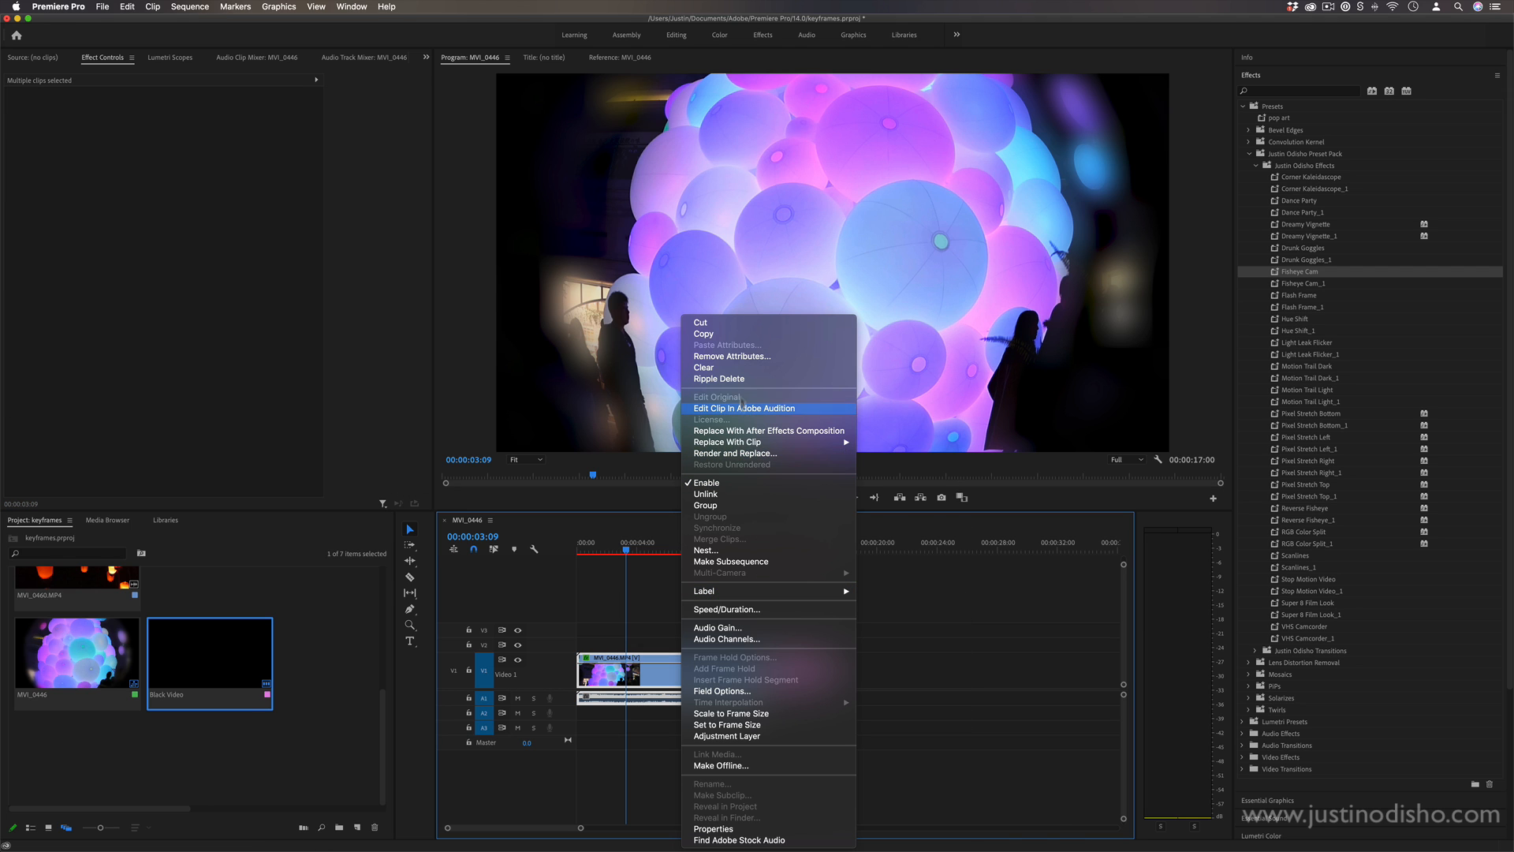
click(732, 356)
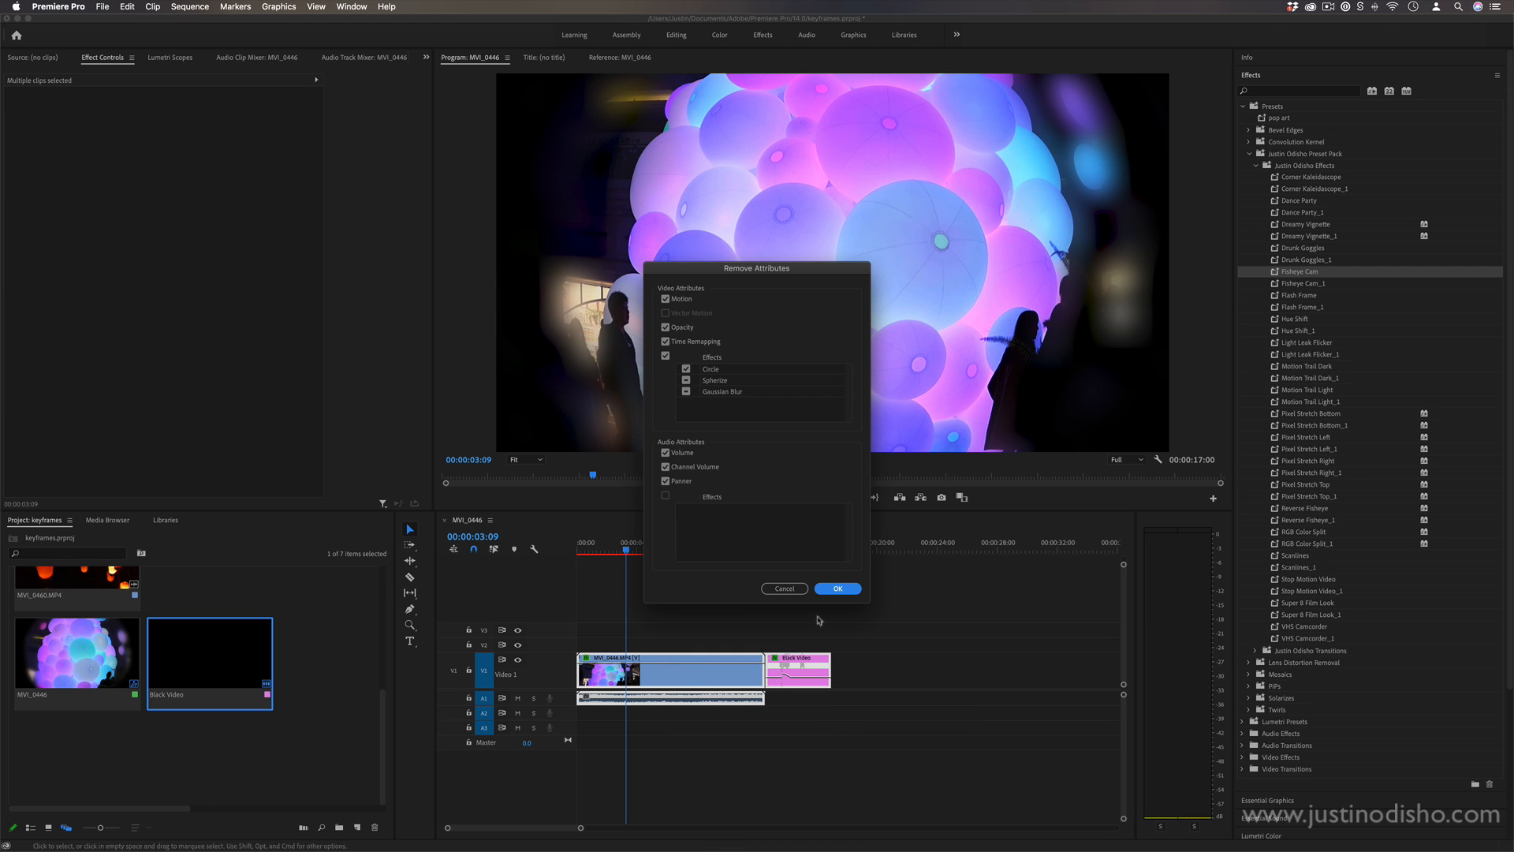
click(837, 588)
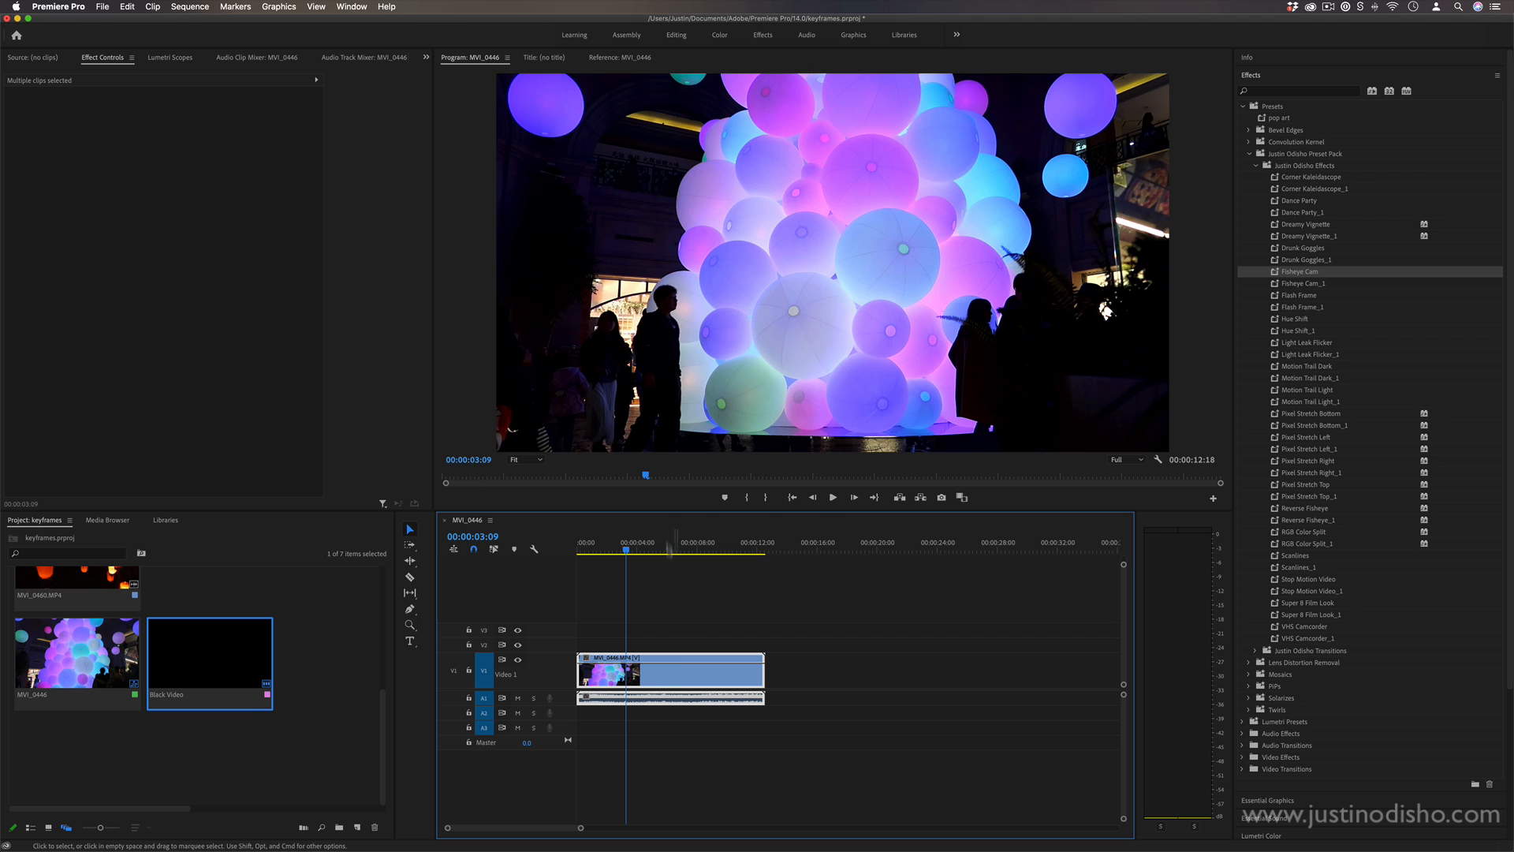
Step: Play back a short stretch of the MVI_0446.MP4 clip without its effects and clear the clip selection
key(space)
key(space)
click(861, 680)
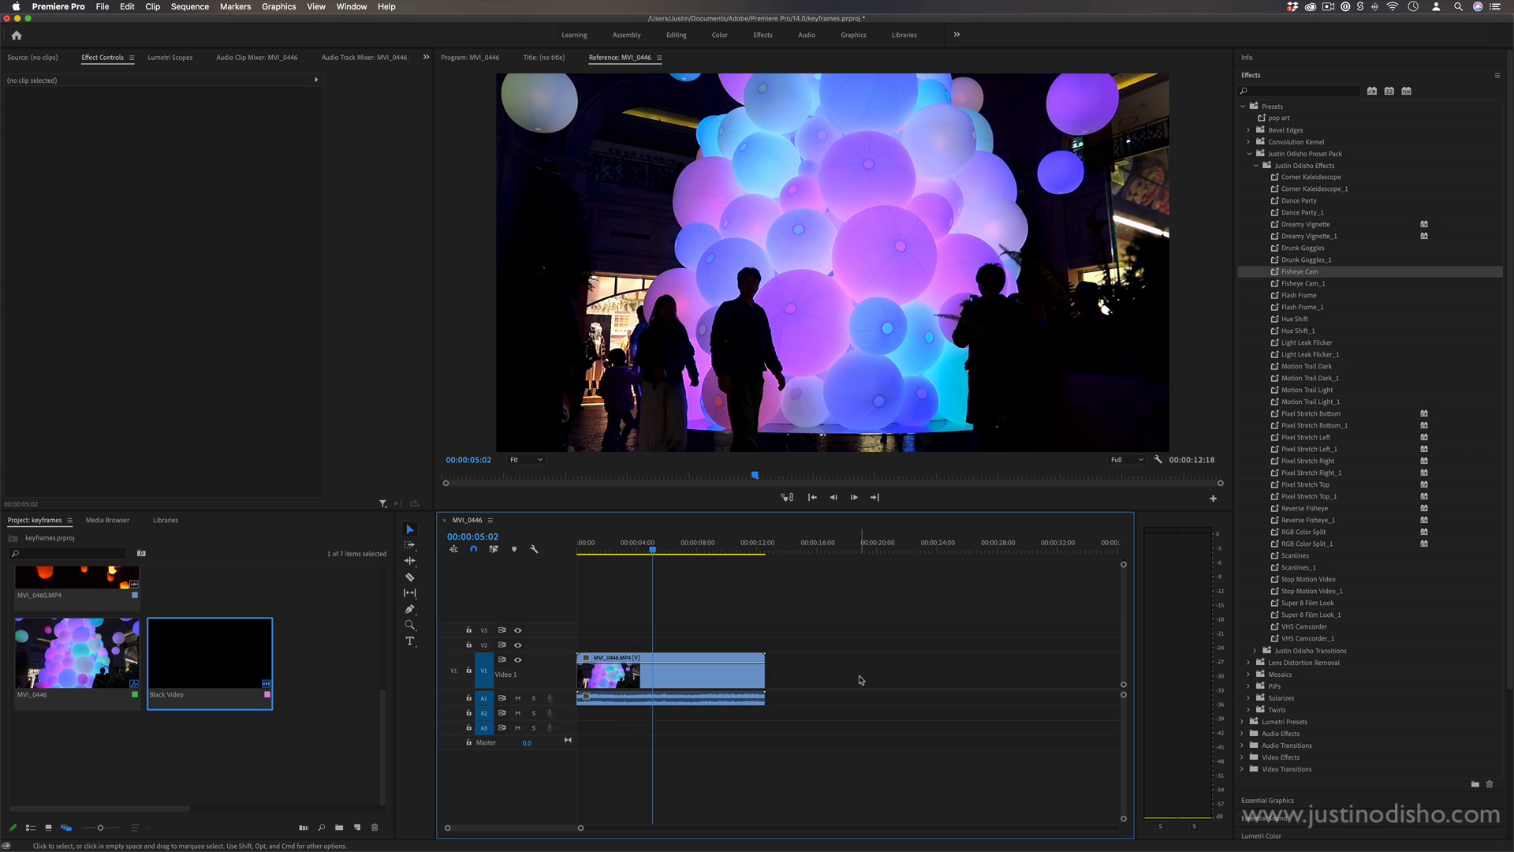